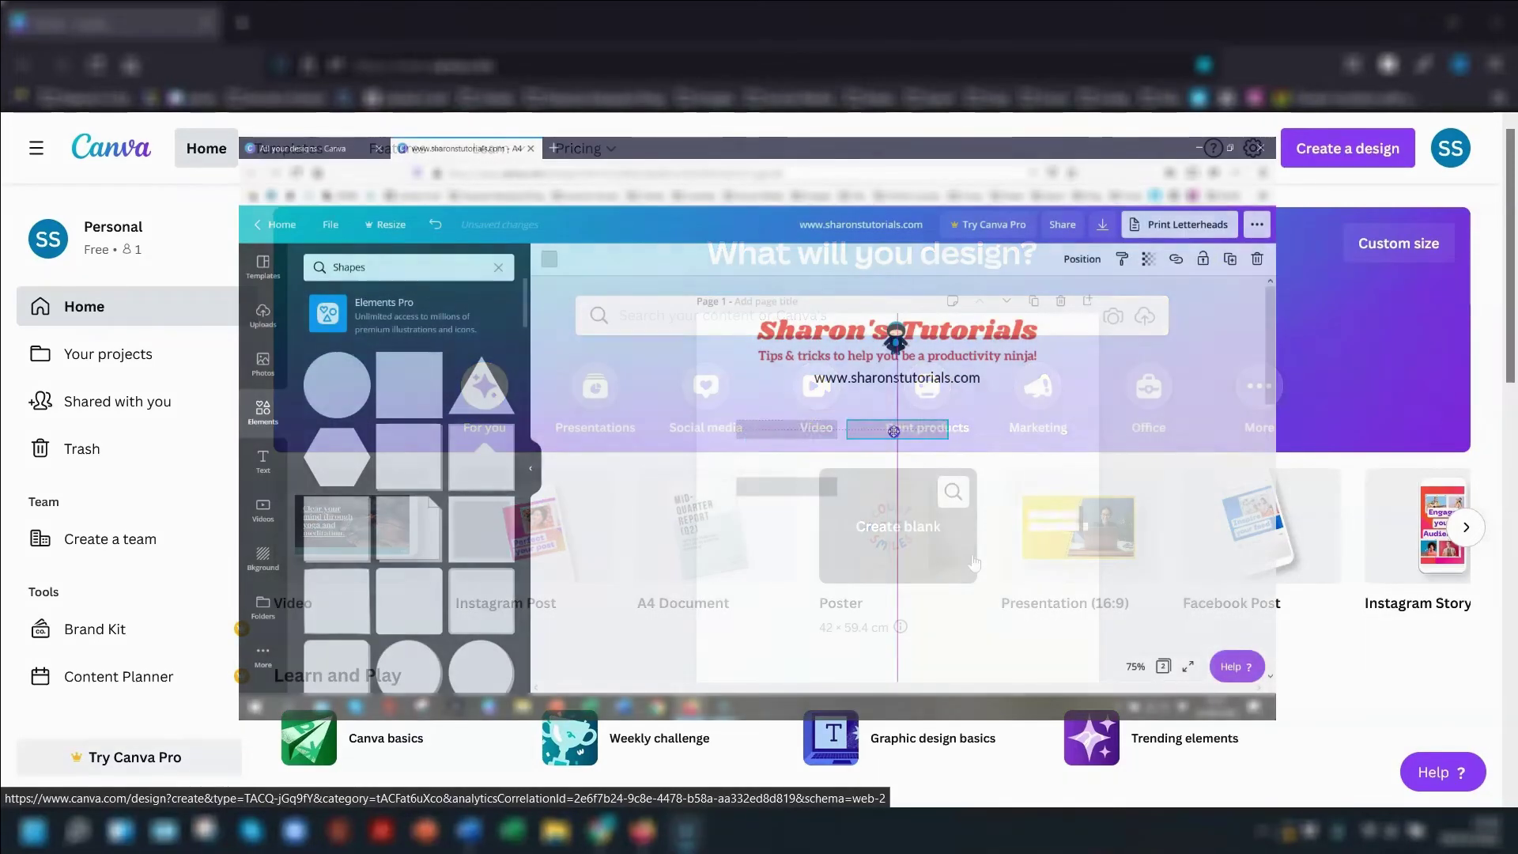
- Drag and duplicate elements on the existing Canva page
{"action": "left_click_drag", "start_coordinate": [893, 431], "coordinate": [1008, 431]}
{"action": "left_click", "coordinate": [786, 430], "text": "shift"}
{"action": "left_click_drag", "start_coordinate": [764, 409], "coordinate": [1020, 456]}
{"action": "left_click", "coordinate": [1109, 259]}
{"action": "left_click", "coordinate": [894, 427]}
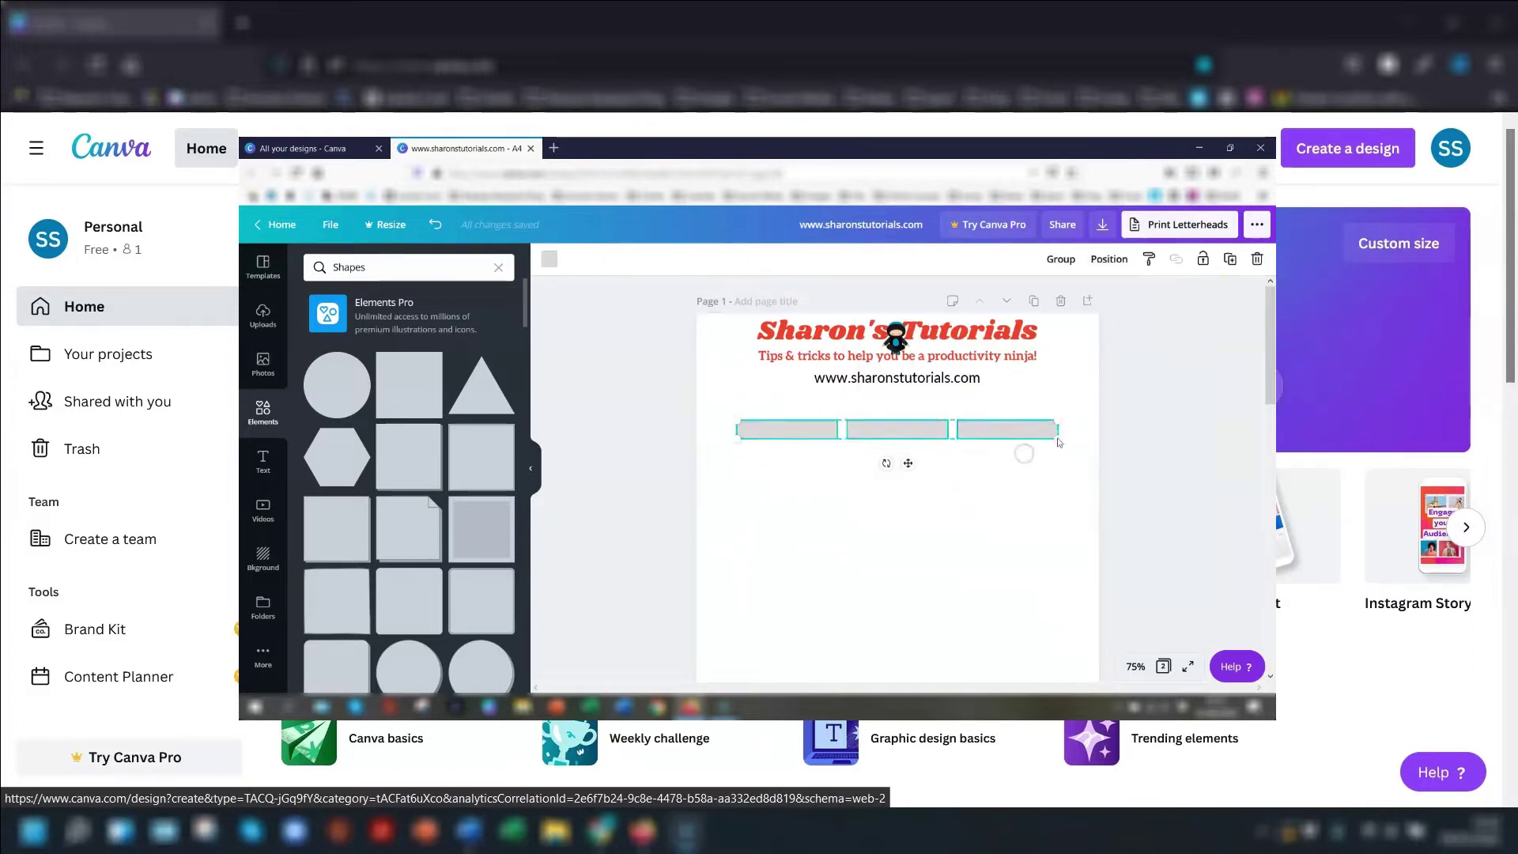
{"action": "key", "text": "ctrl+d"}
{"action": "left_click_drag", "start_coordinate": [894, 431], "coordinate": [870, 519]}
{"action": "left_click", "coordinate": [895, 431], "text": "shift"}
{"action": "key", "text": "ctrl+d"}
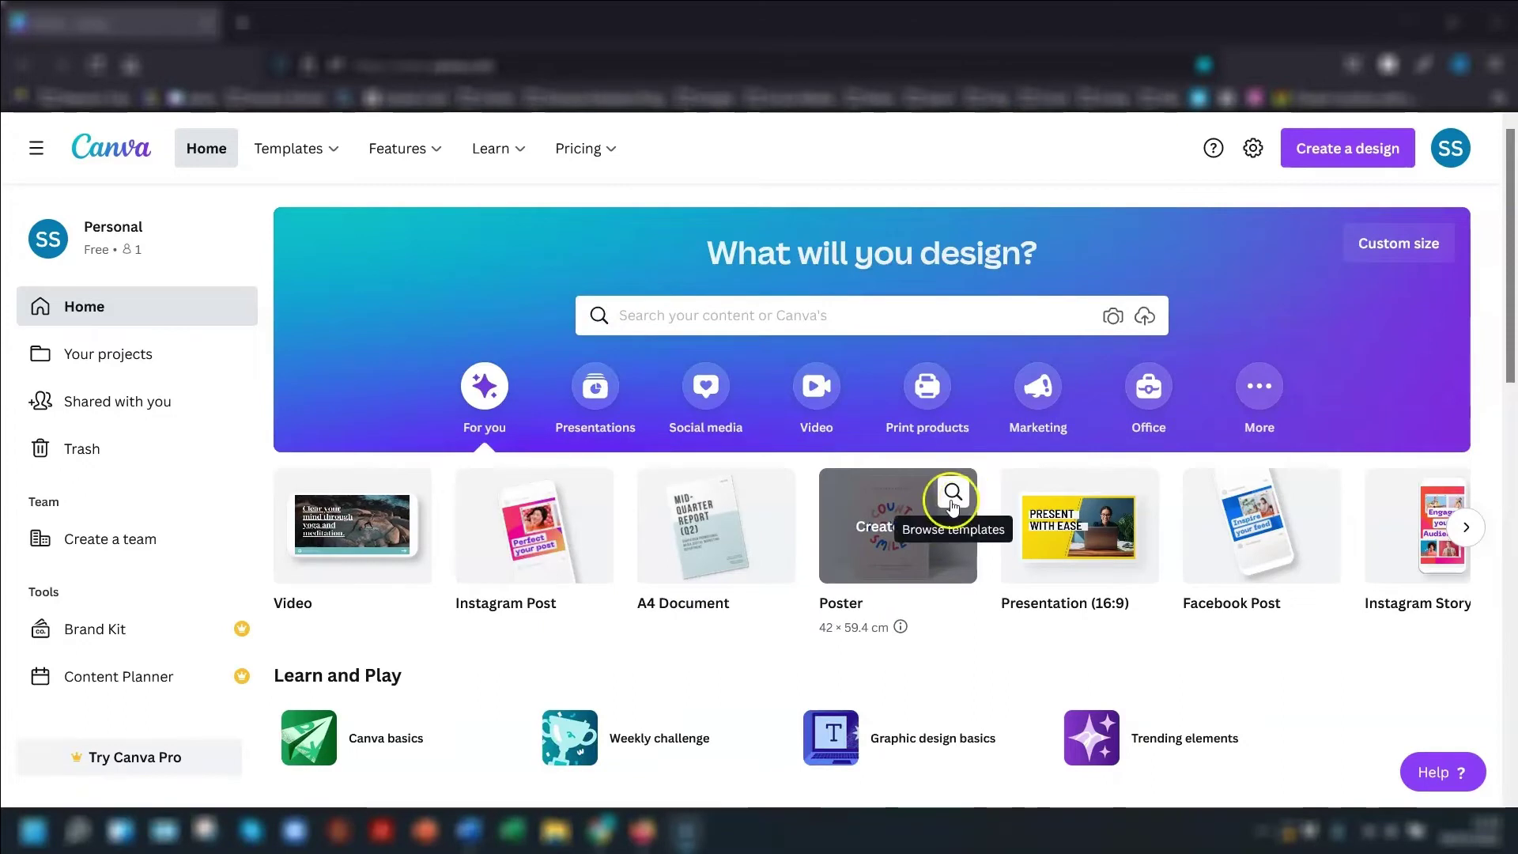
{"action": "left_click", "coordinate": [974, 317]}
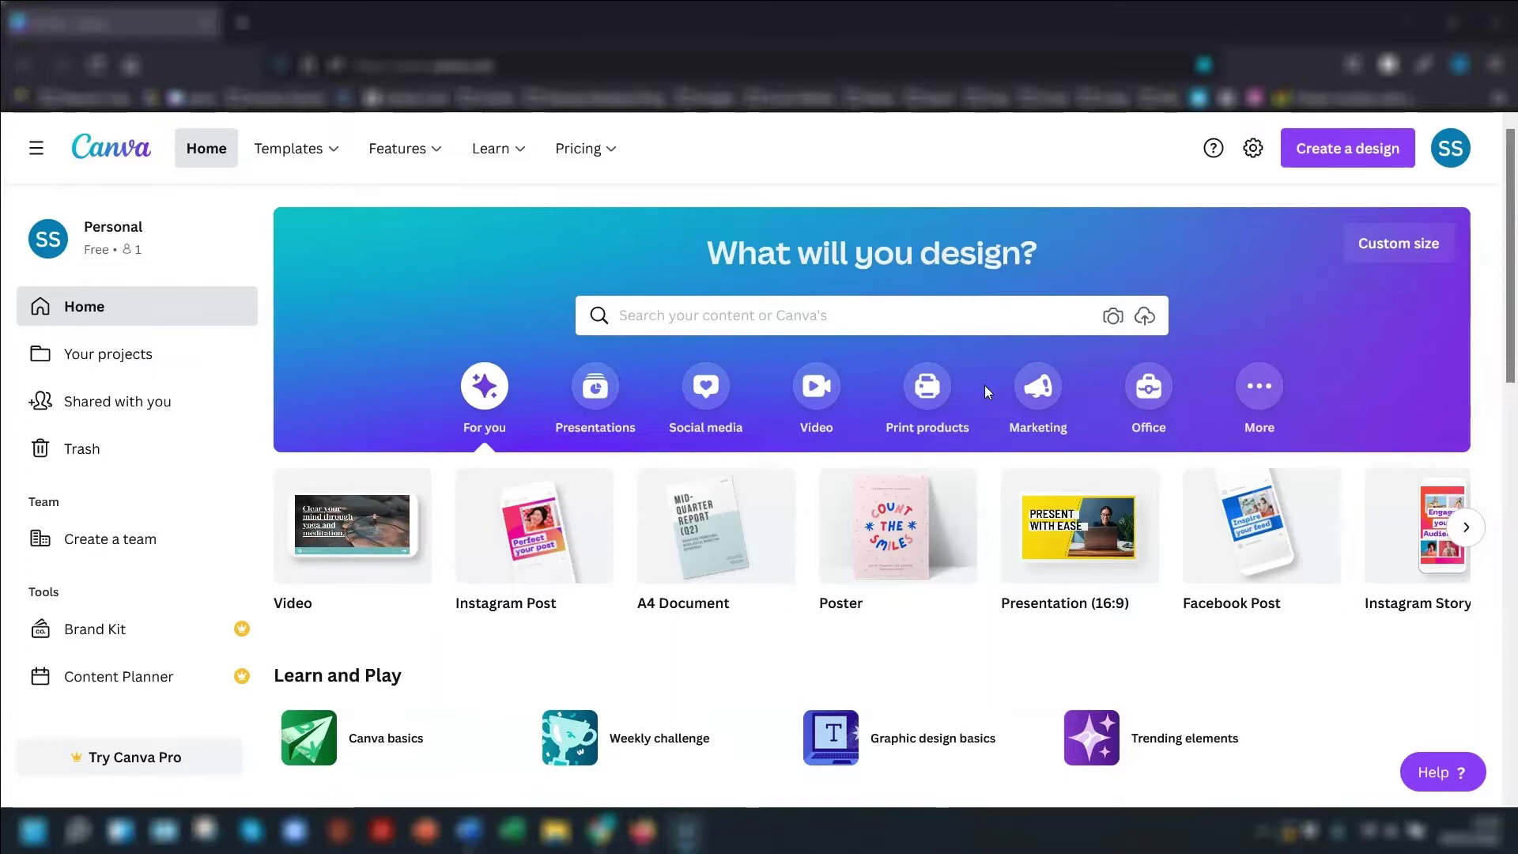
{"action": "left_click", "coordinate": [1147, 440]}
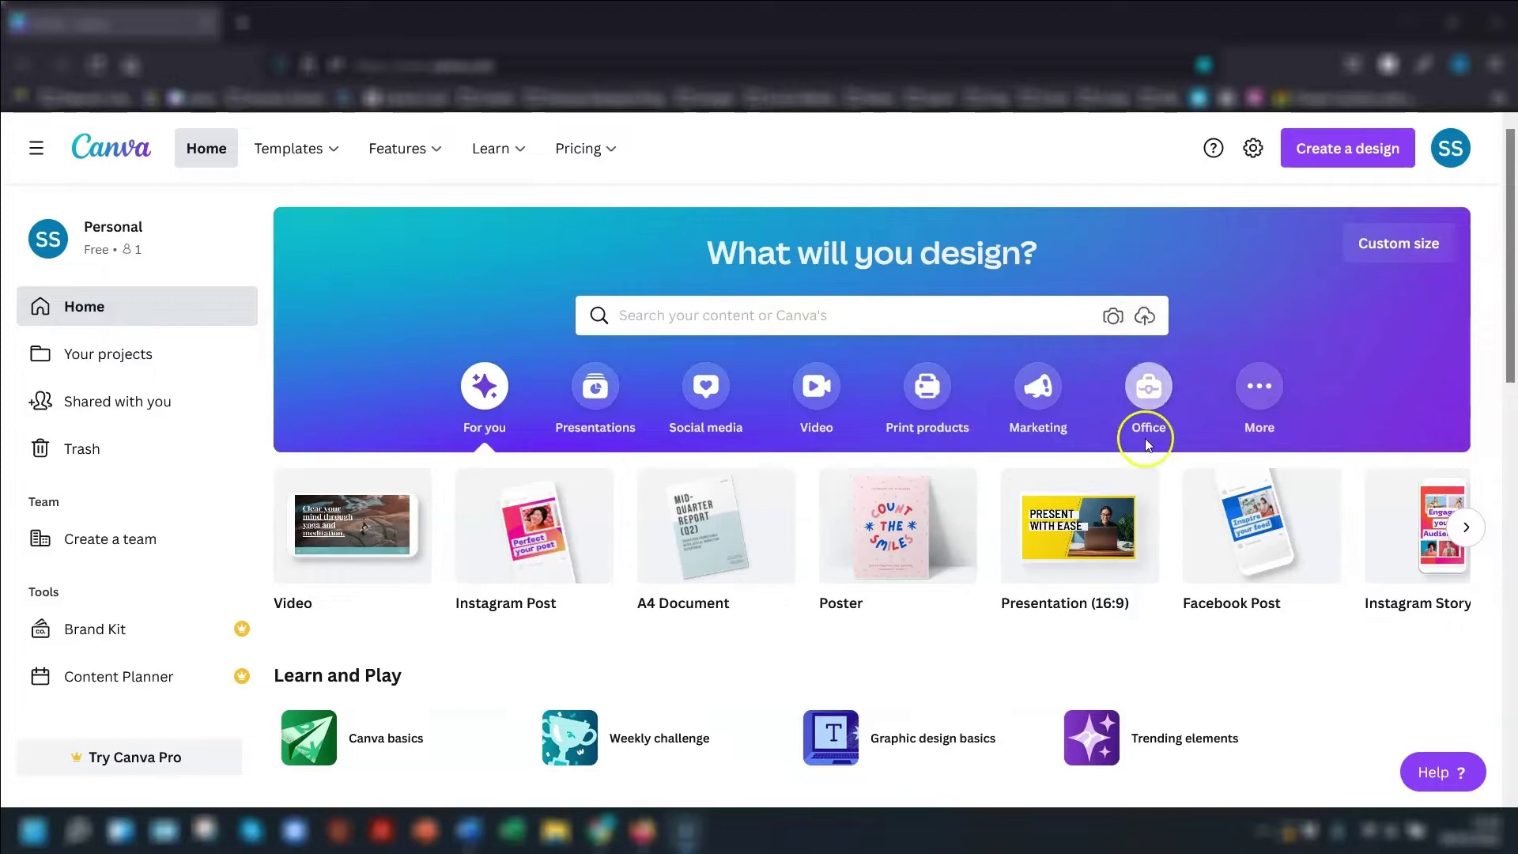
- Create a new blank A4 document and browse the Elements panel down to Tables
{"action": "left_click", "coordinate": [1333, 147]}
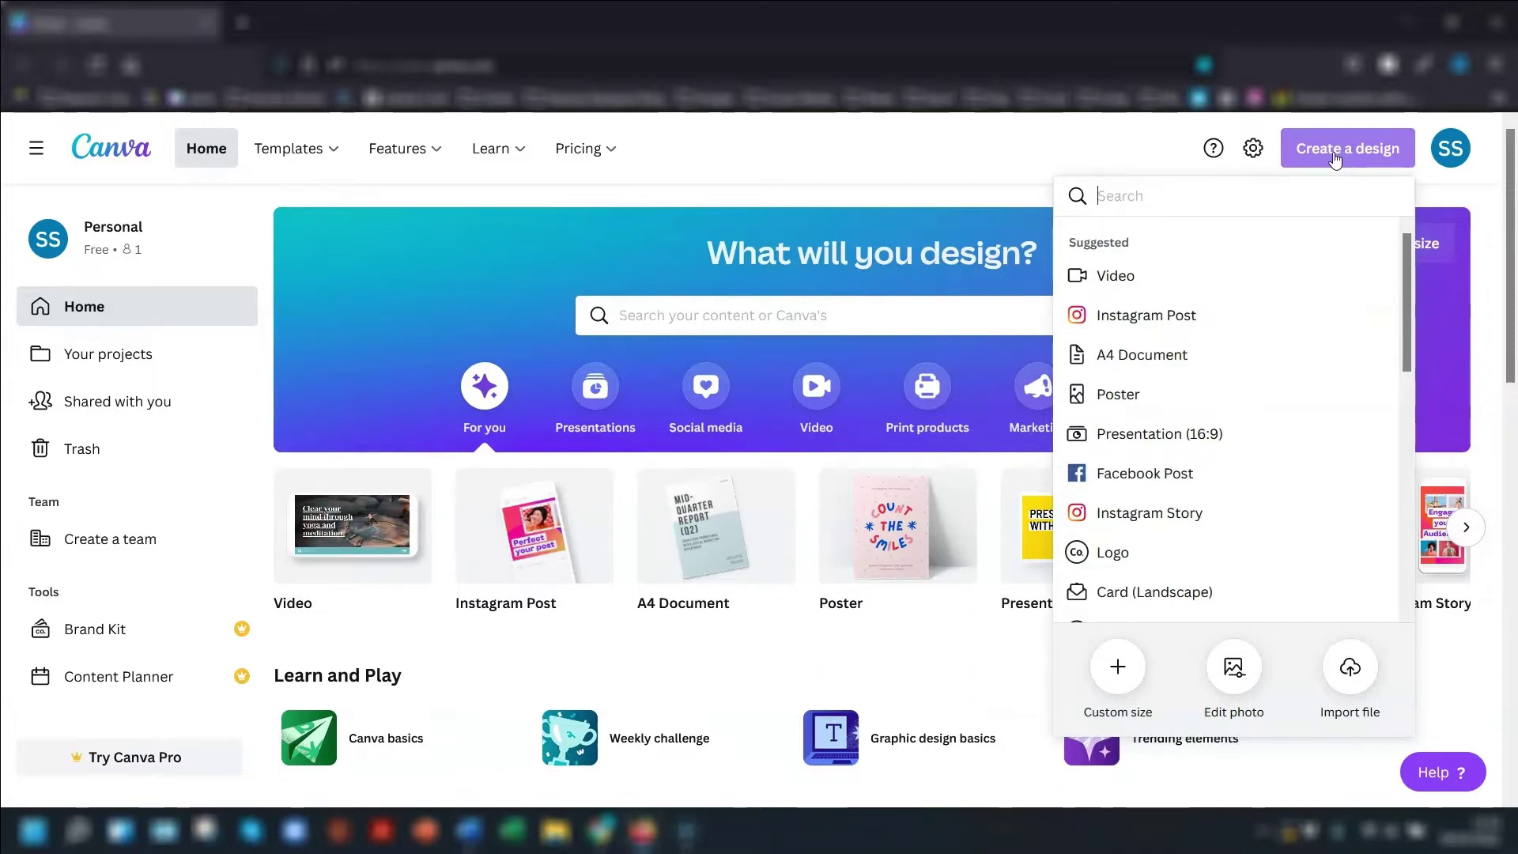
{"action": "left_click", "coordinate": [1136, 356]}
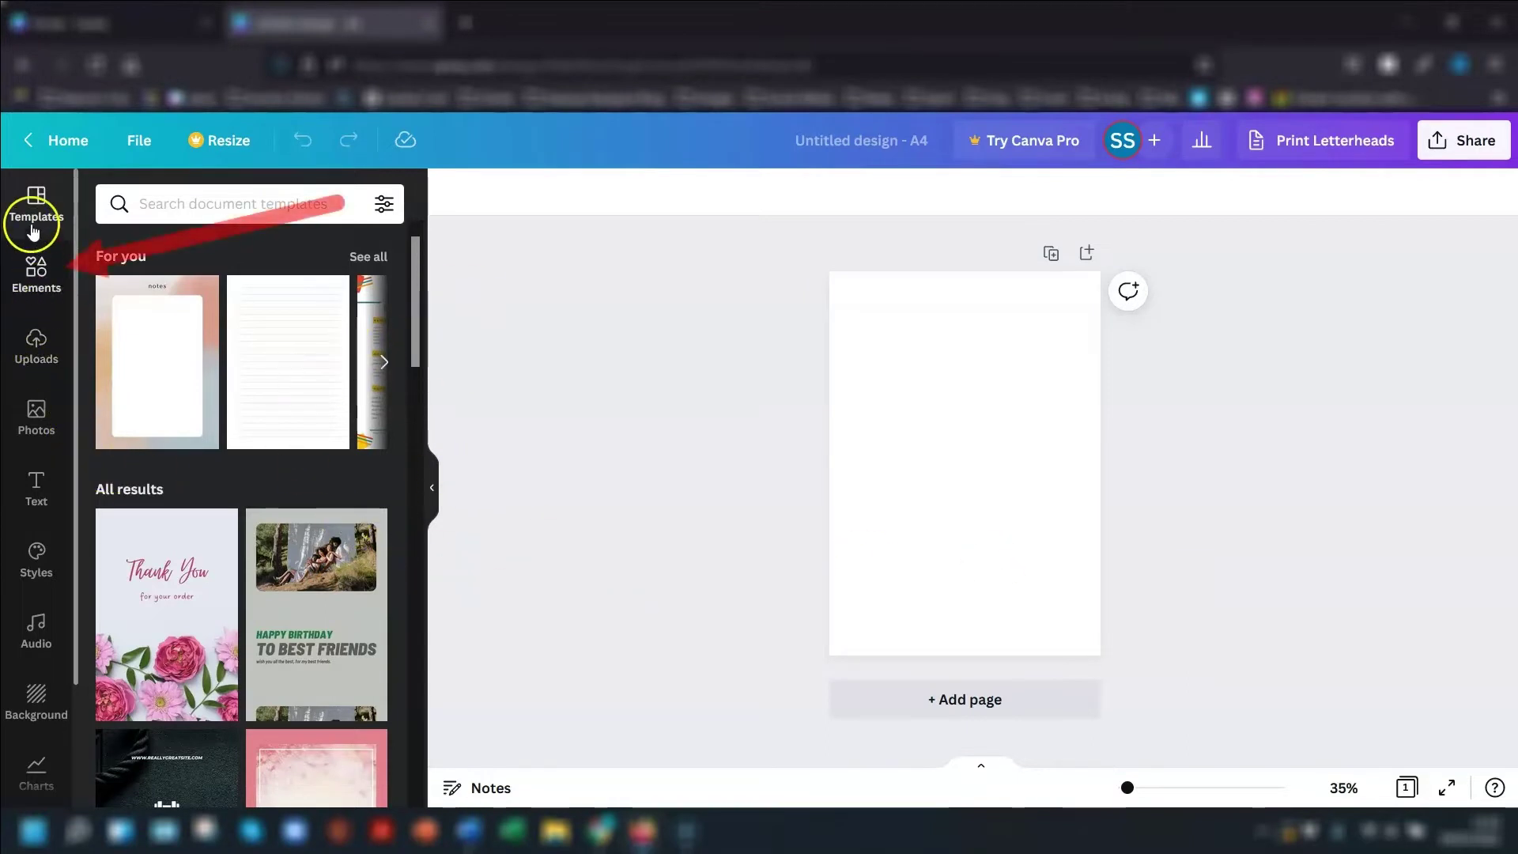
{"action": "left_click", "coordinate": [33, 279]}
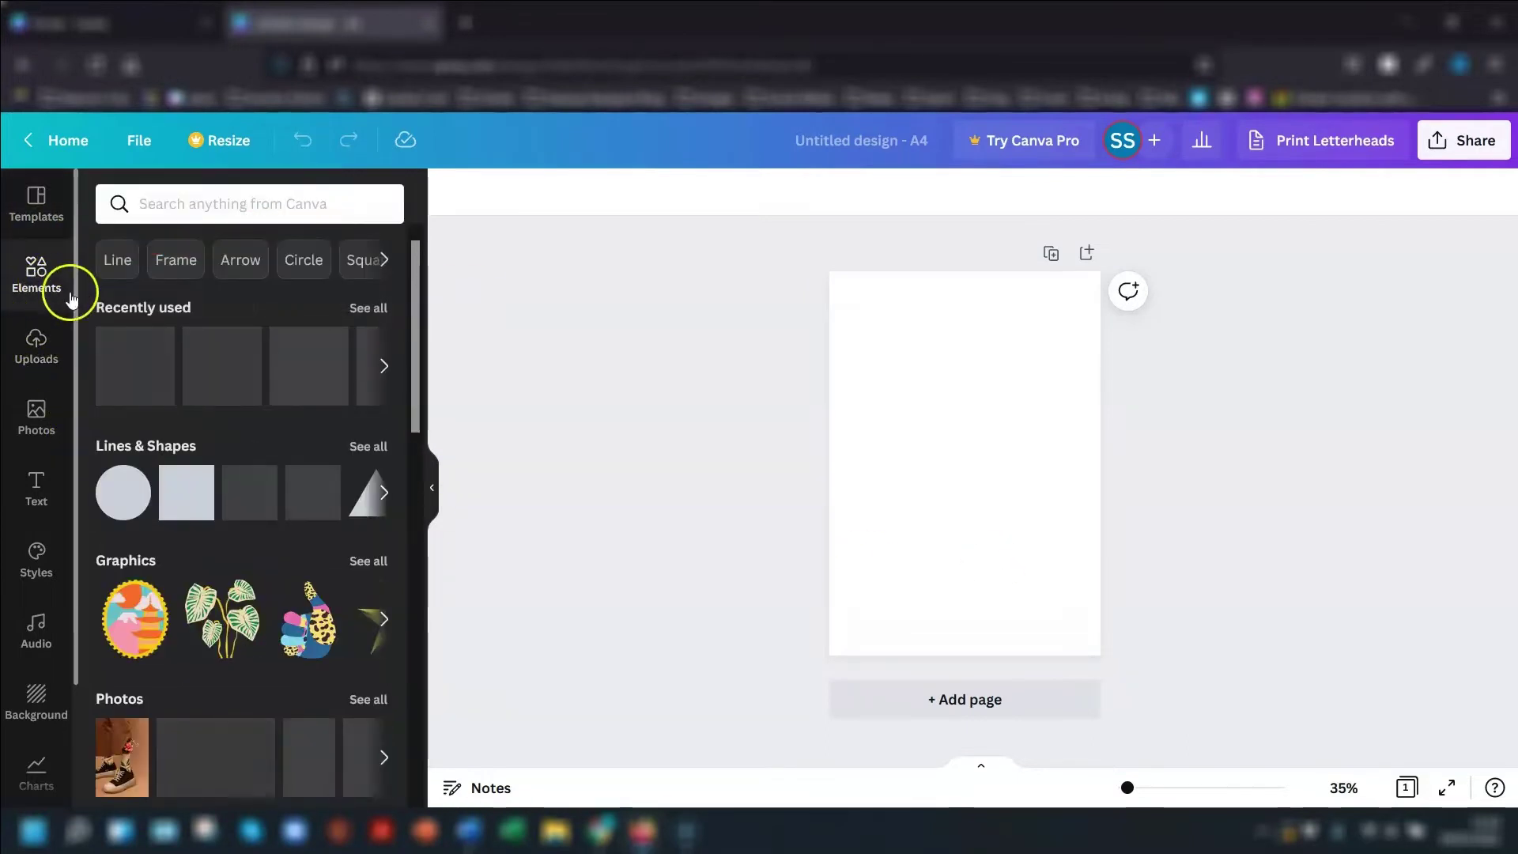
{"action": "scroll", "coordinate": [279, 342], "scroll_direction": "down", "scroll_amount": 10}
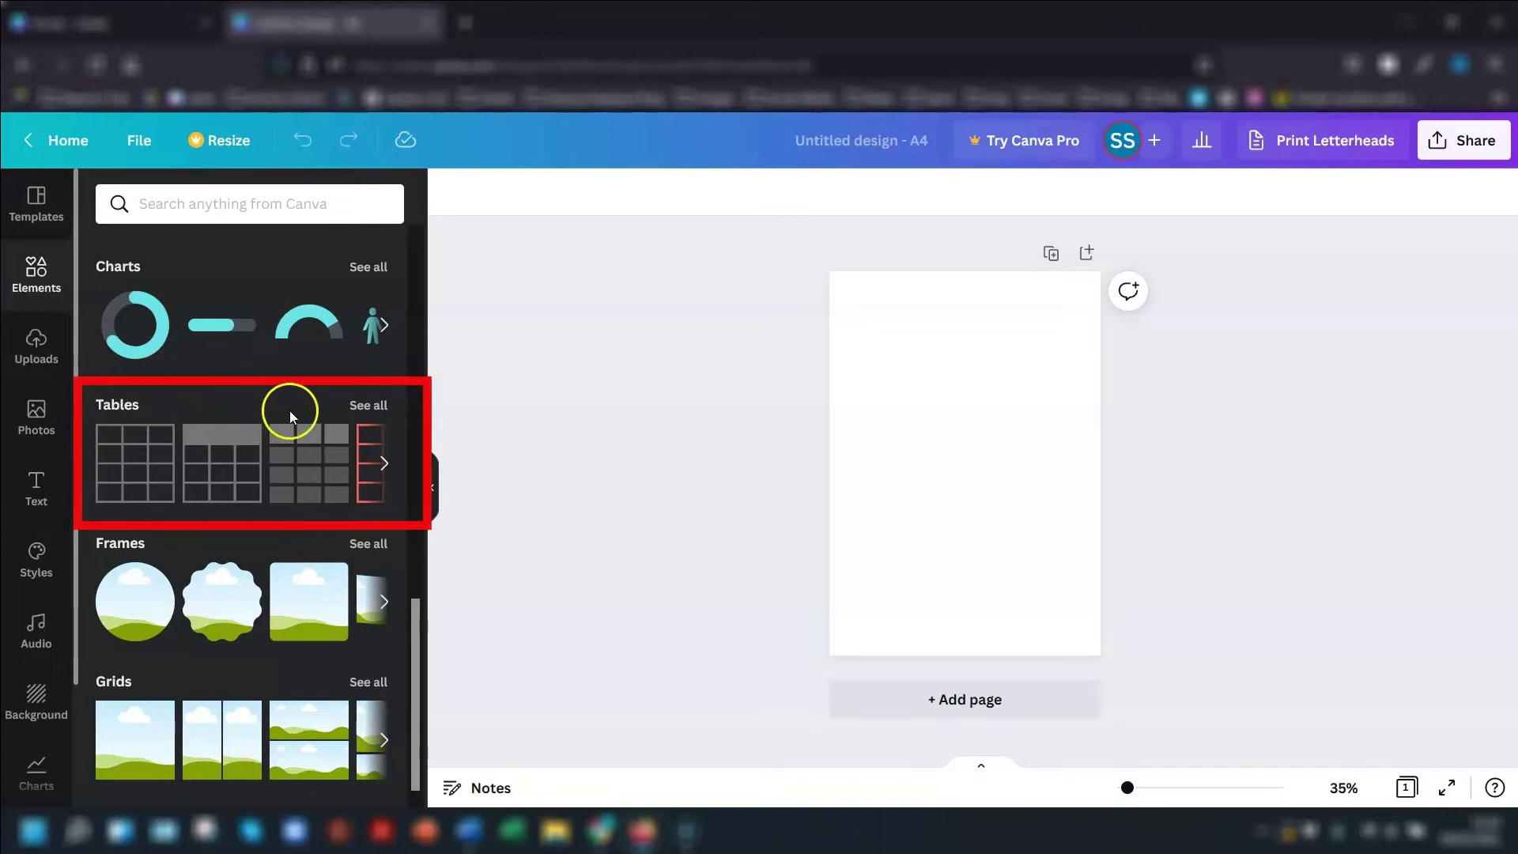
- List all table styles and try a plain table at 129% zoom, then undo it
{"action": "left_click", "coordinate": [370, 405]}
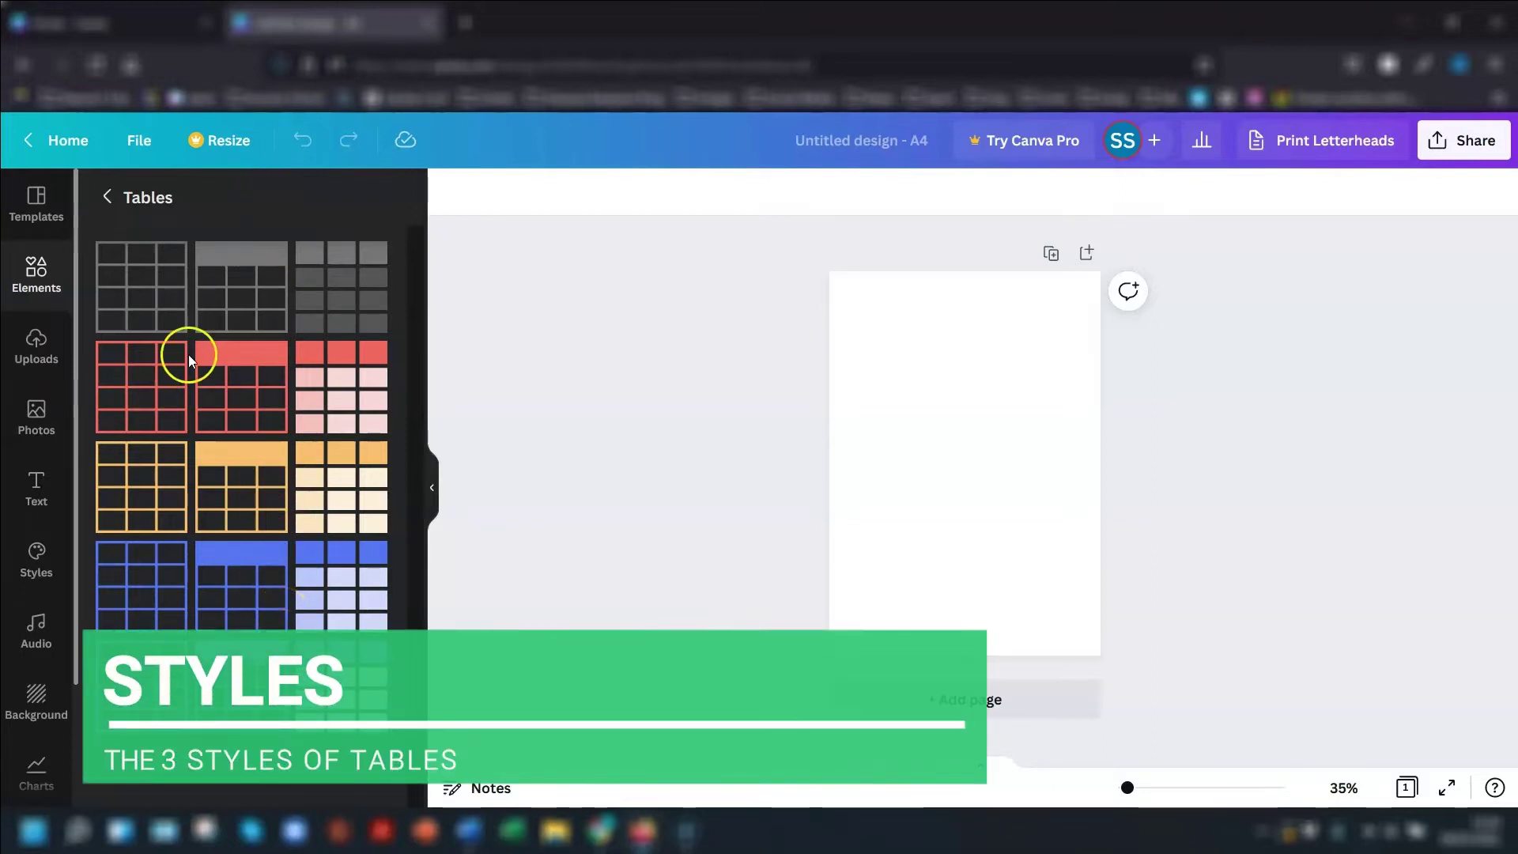
{"action": "left_click", "coordinate": [144, 291]}
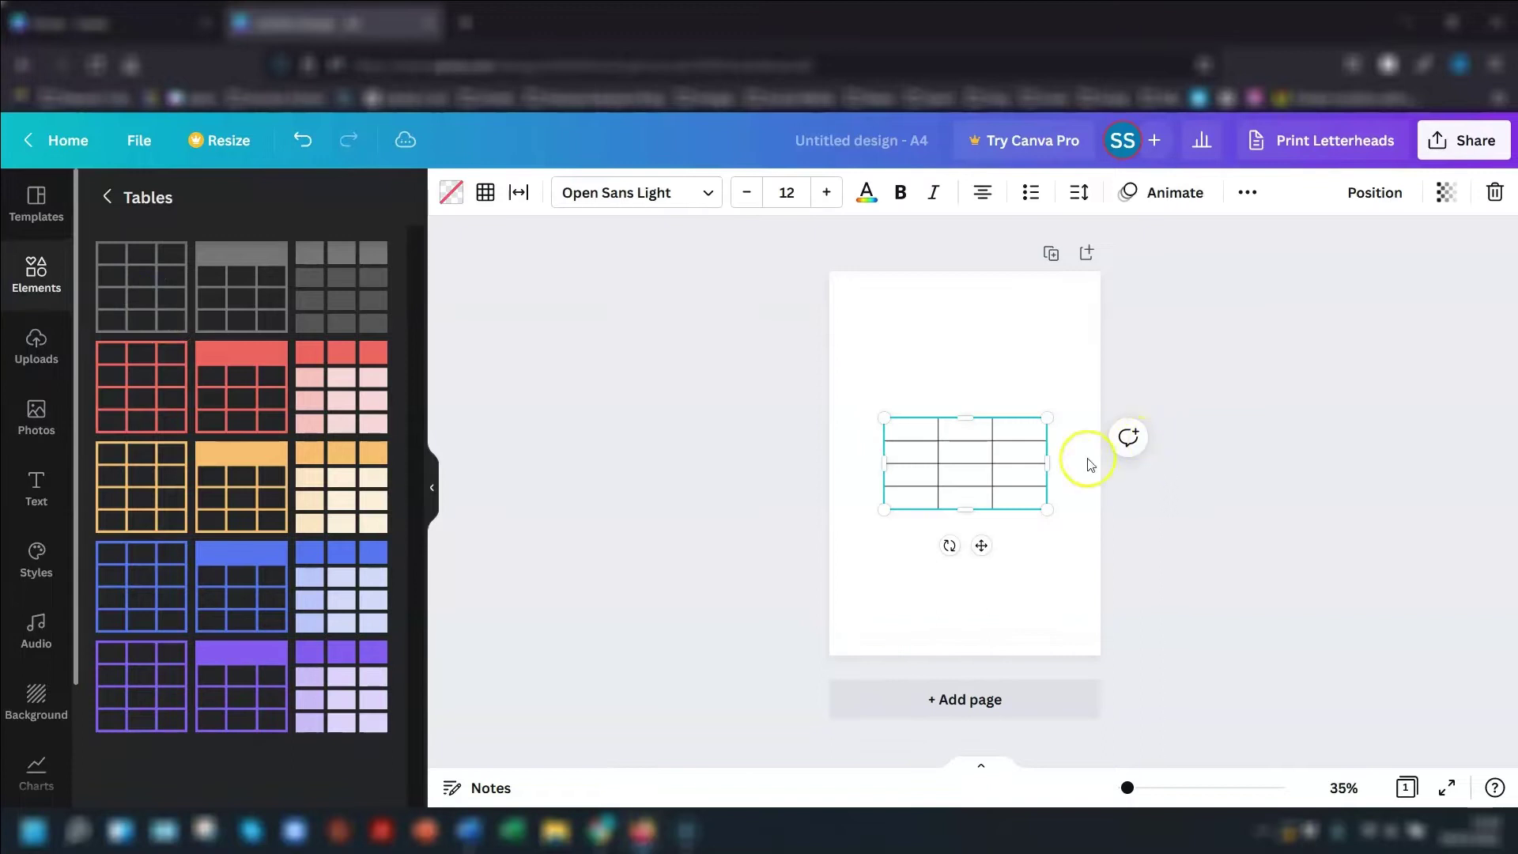
{"action": "left_click_drag", "start_coordinate": [1129, 788], "coordinate": [1159, 788]}
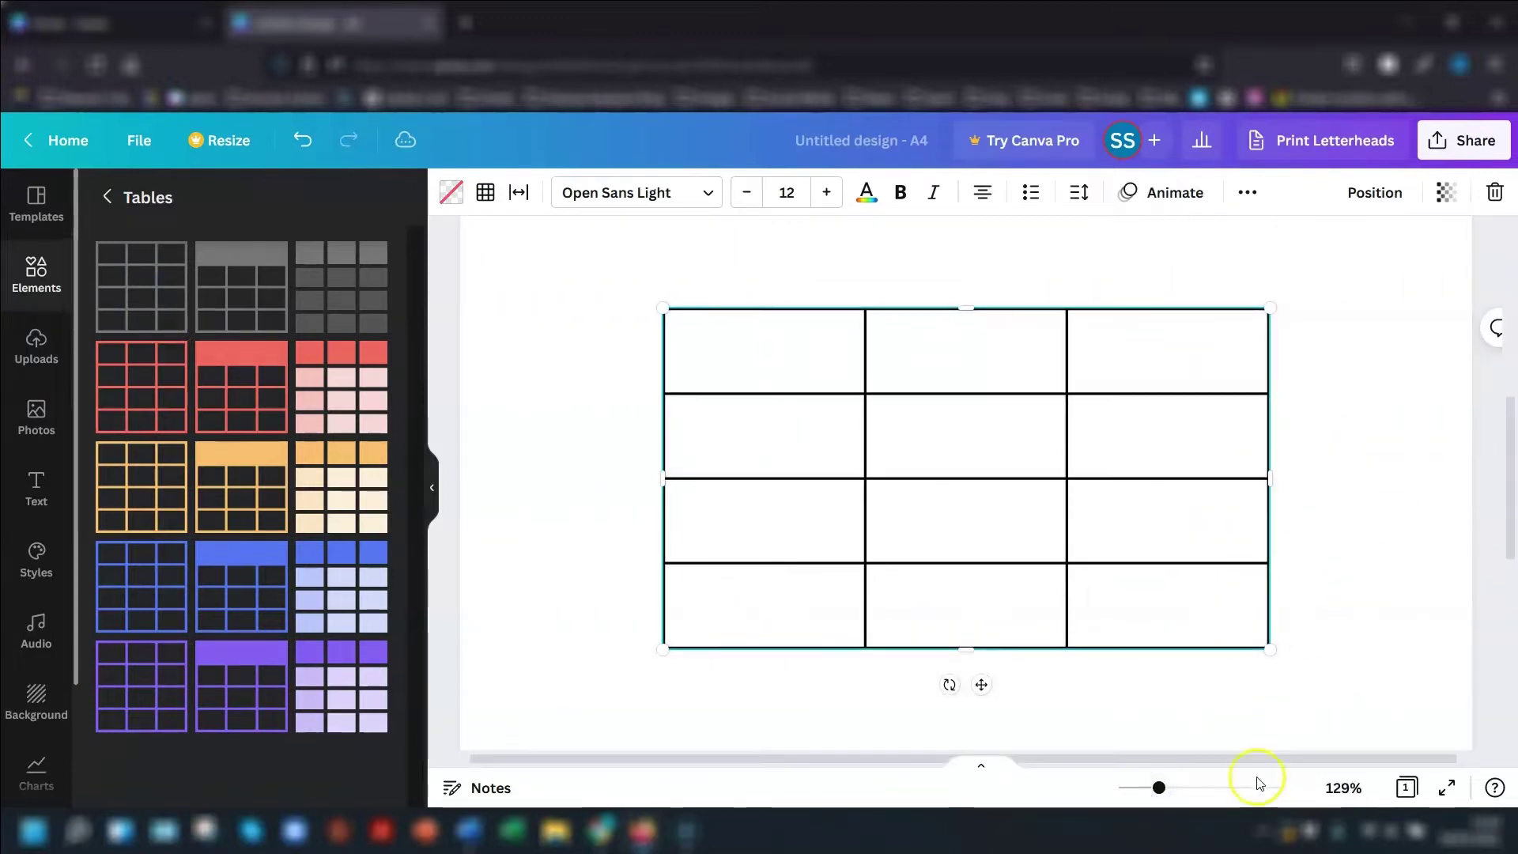
{"action": "left_click", "coordinate": [1343, 674]}
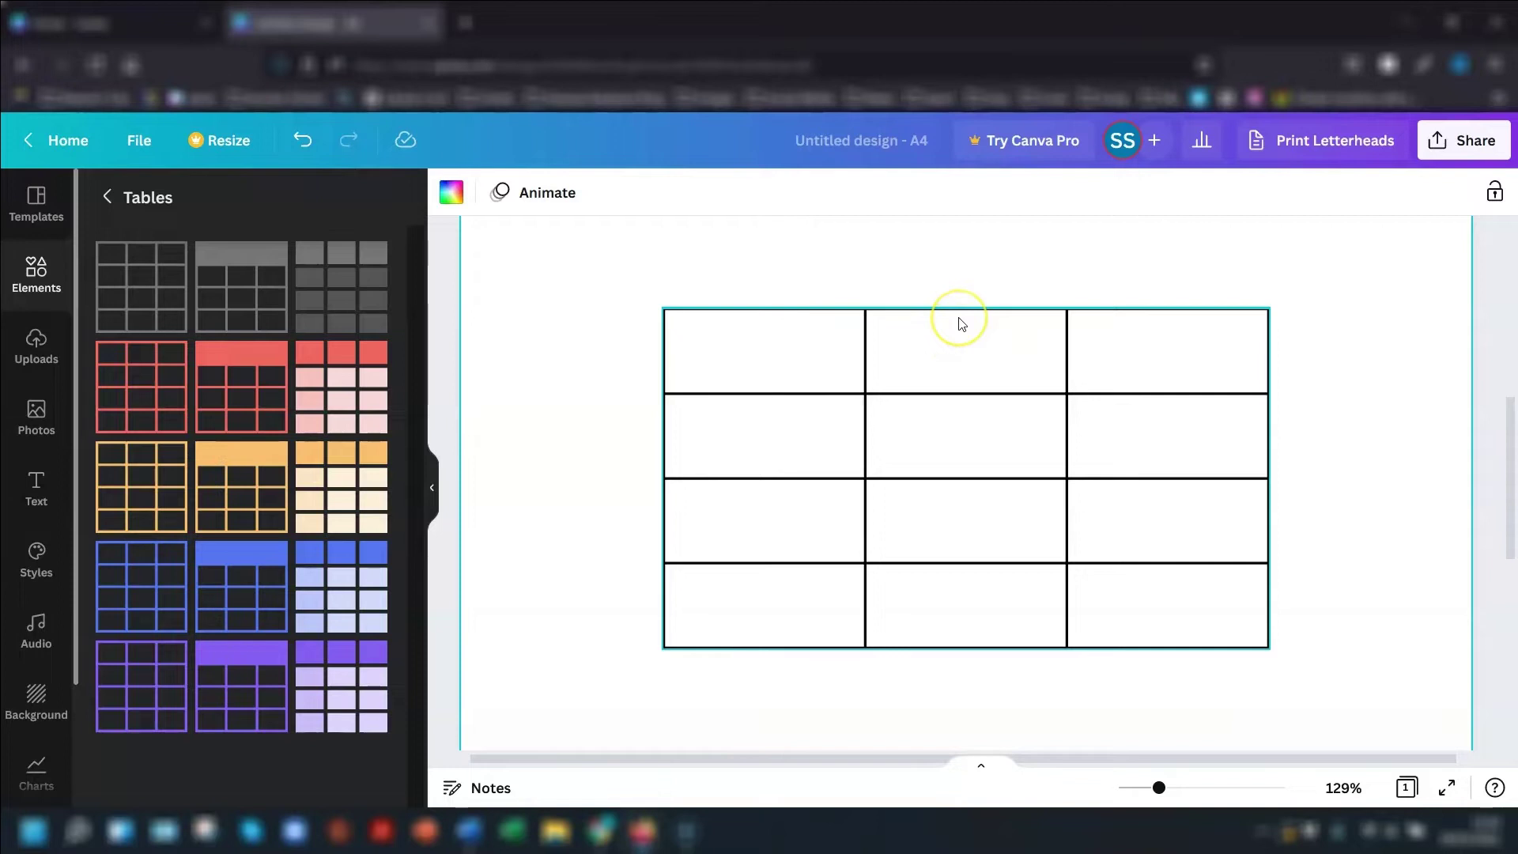
{"action": "key", "text": "ctrl+z"}
- Try the black-header and dark table styles, then swap in the pink striped table
{"action": "left_click", "coordinate": [248, 295]}
{"action": "left_click", "coordinate": [620, 691]}
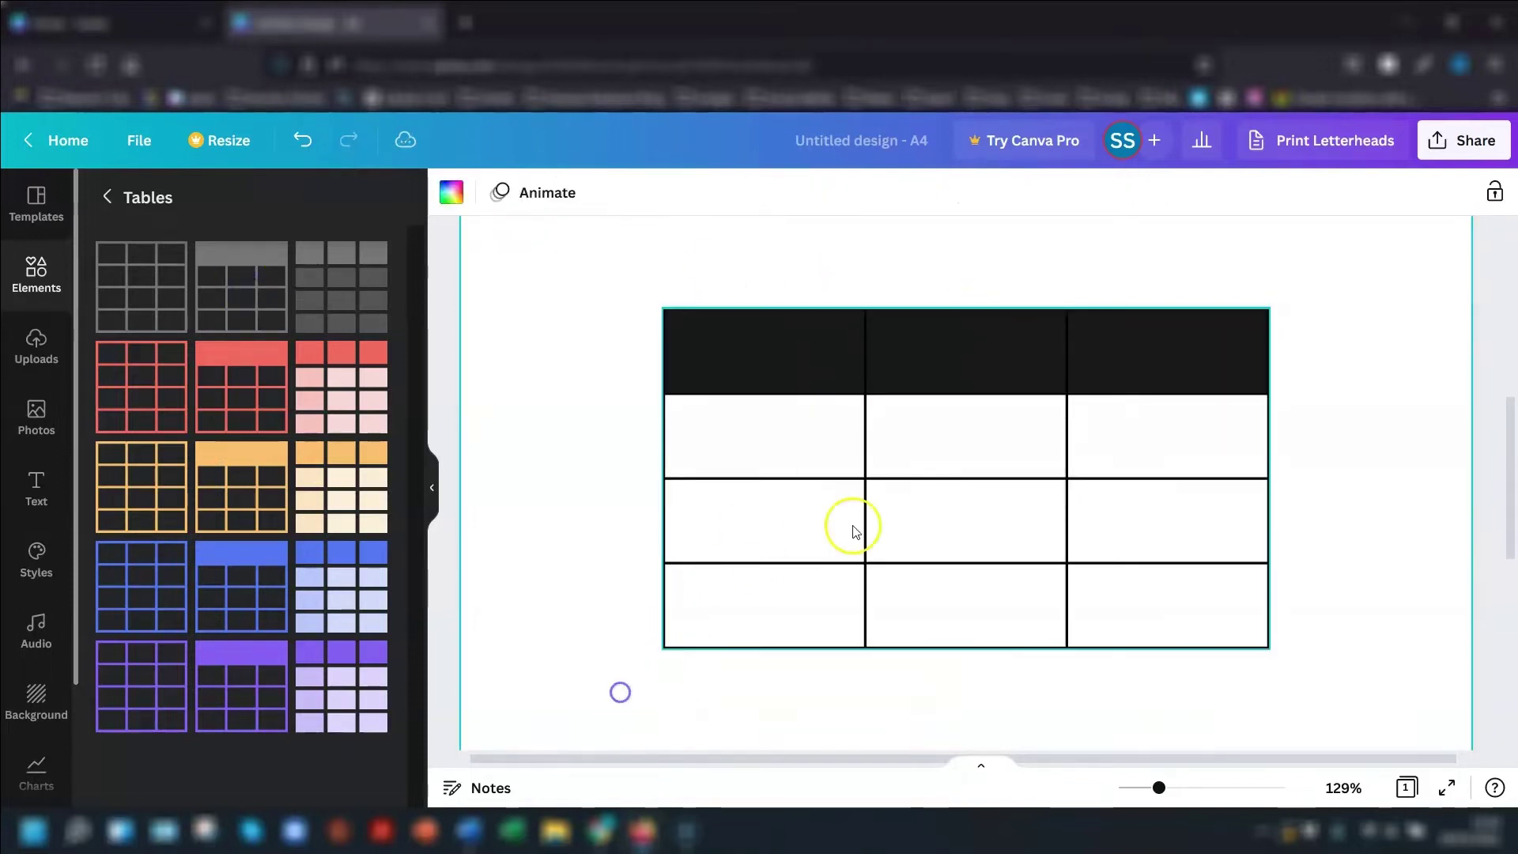
{"action": "left_click", "coordinate": [745, 353]}
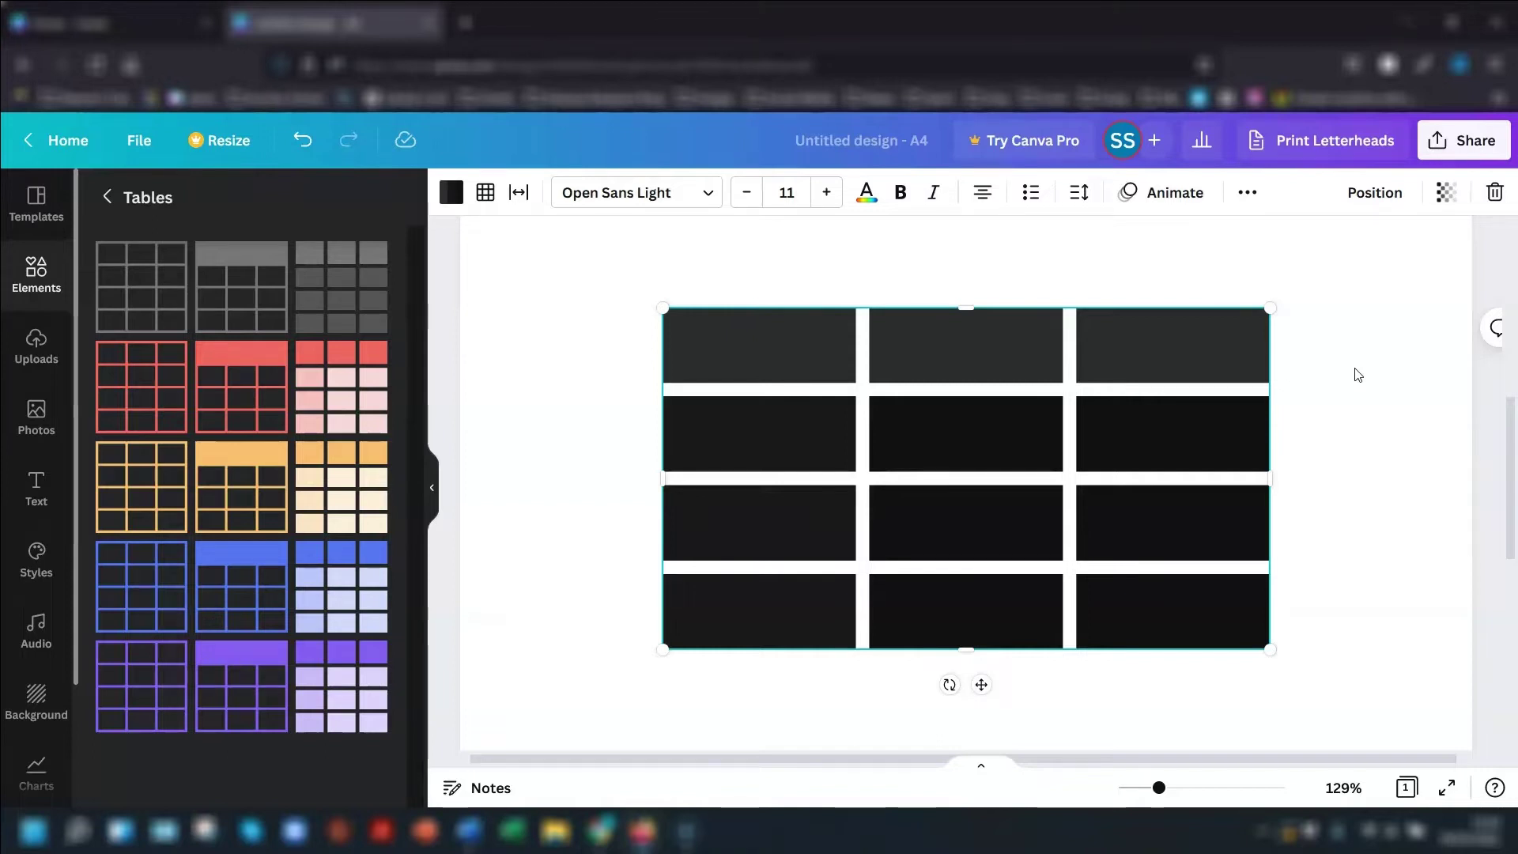
{"action": "key", "text": "Delete"}
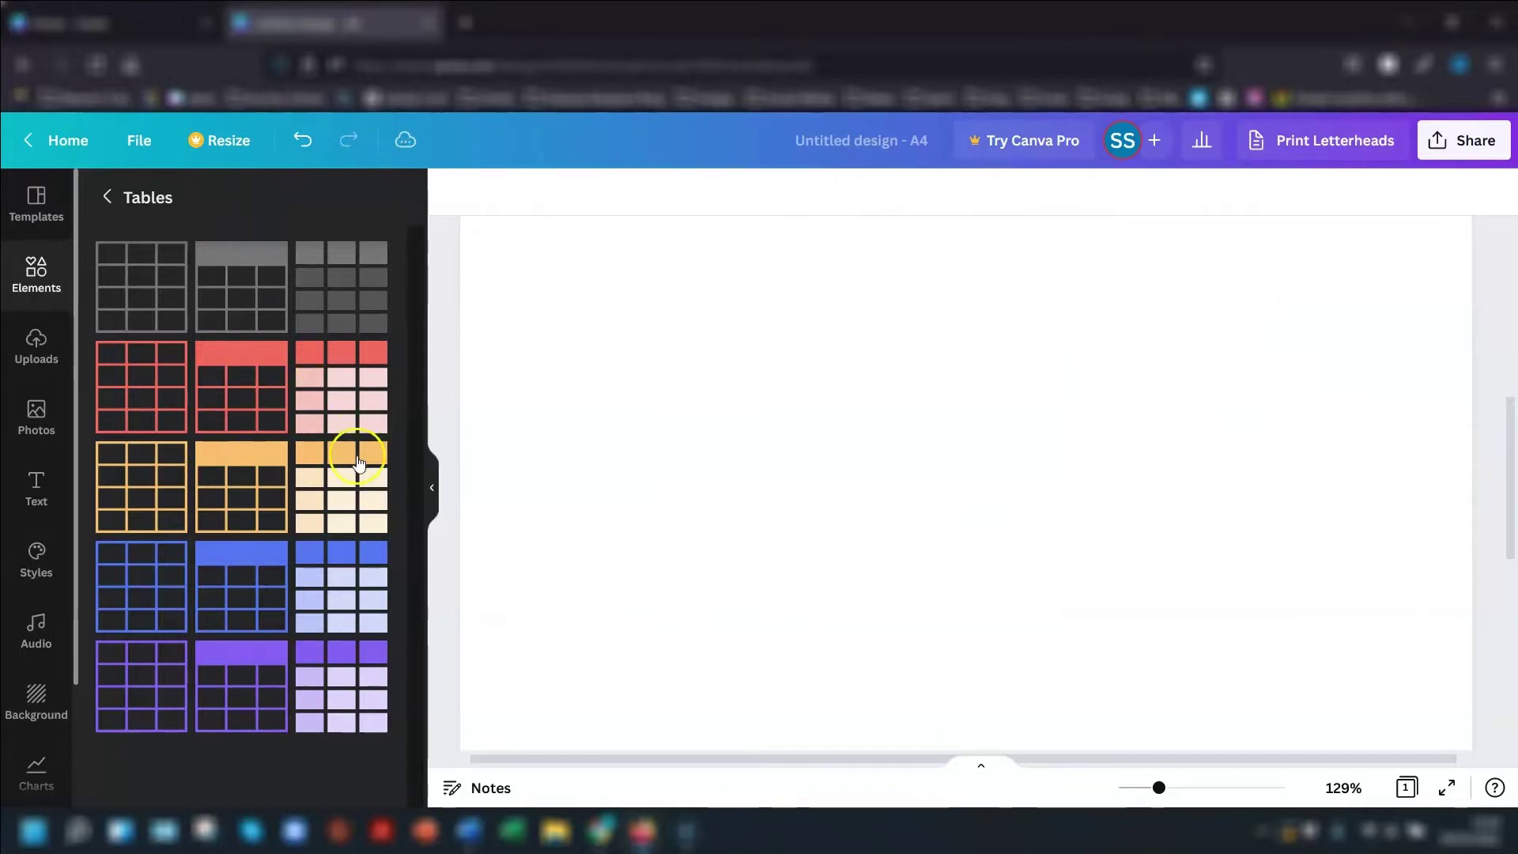
{"action": "left_click", "coordinate": [328, 383]}
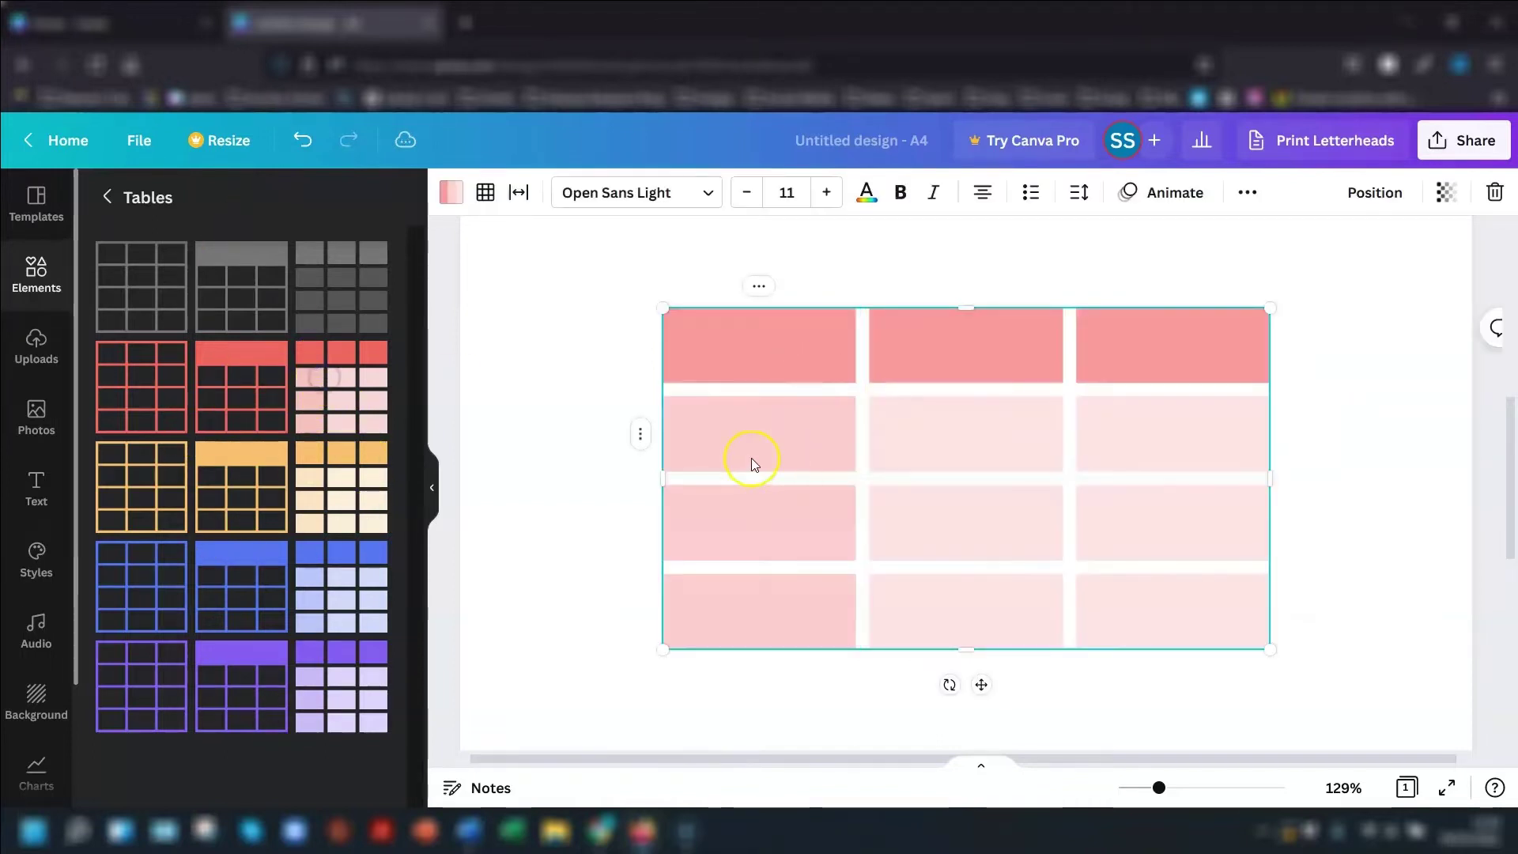
{"action": "left_click", "coordinate": [1308, 412]}
- Select cells and the middle column of the pink table, then delete the table
{"action": "left_click", "coordinate": [861, 380]}
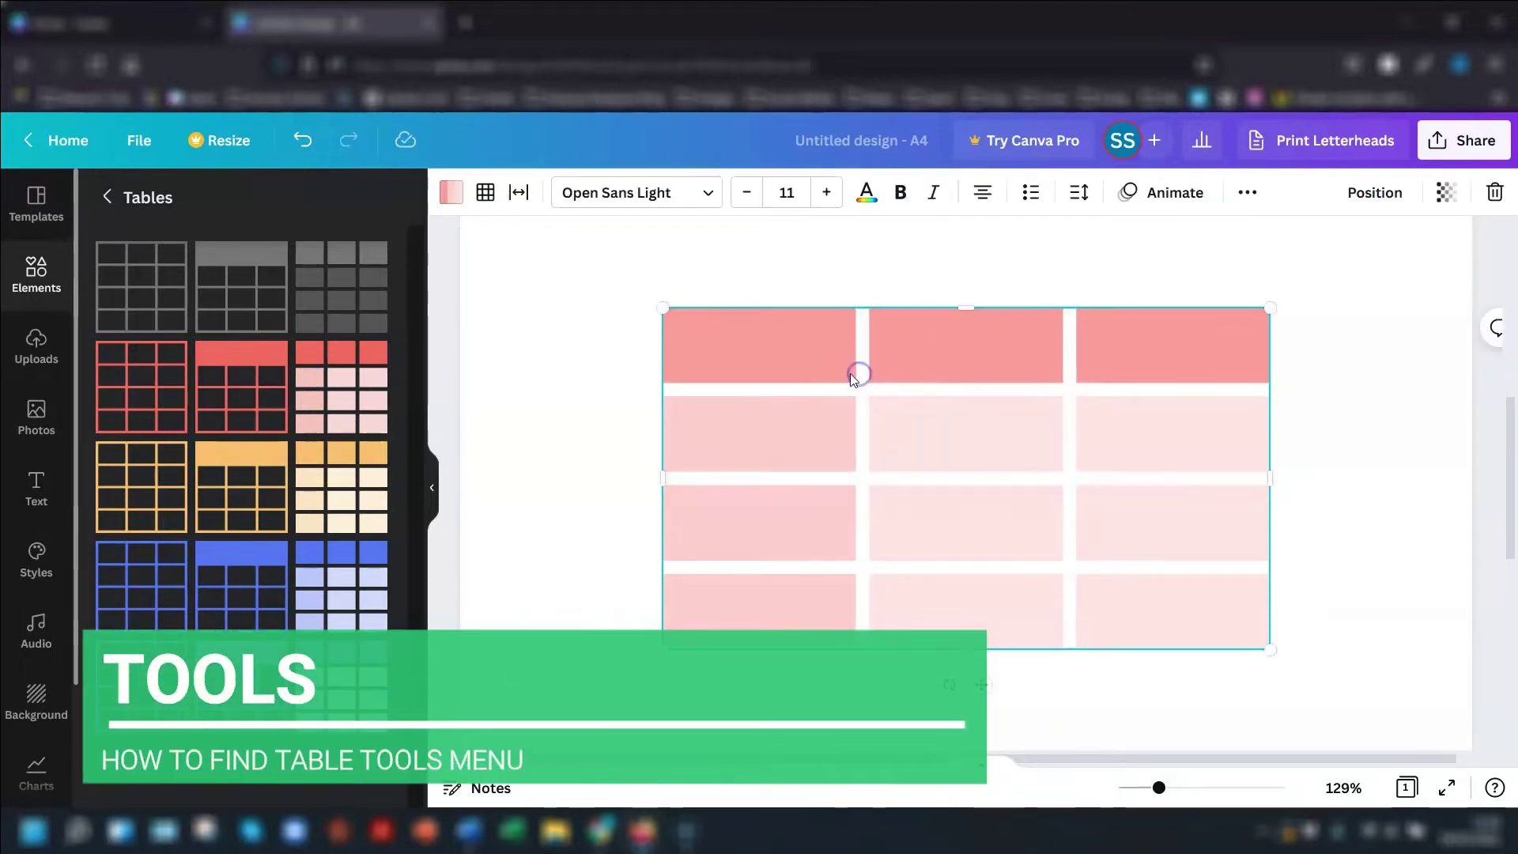
{"action": "left_click", "coordinate": [813, 360]}
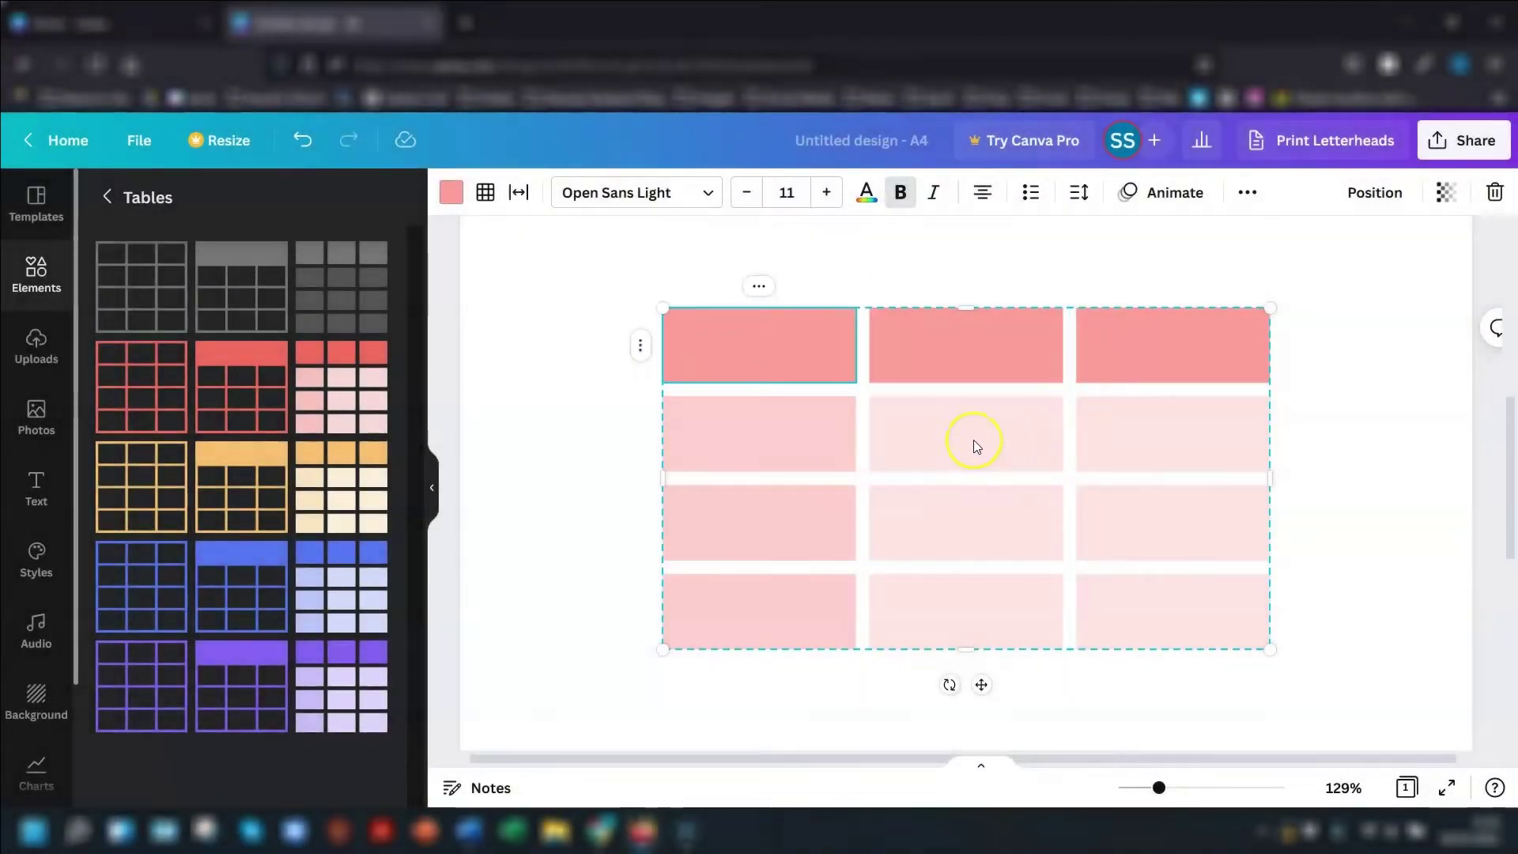
{"action": "left_click", "coordinate": [975, 441]}
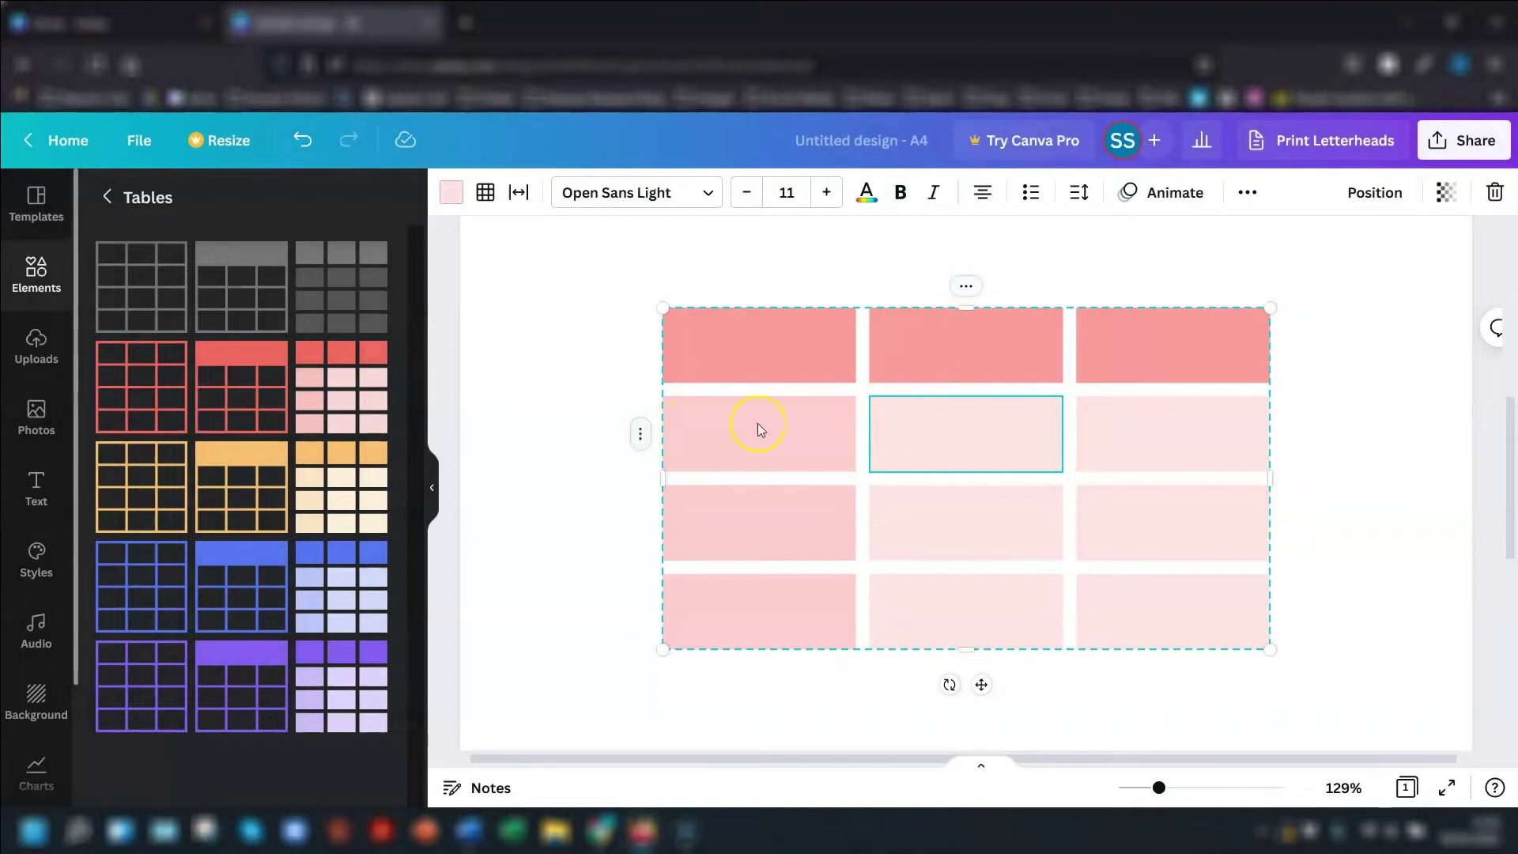
{"action": "left_click", "coordinate": [967, 289]}
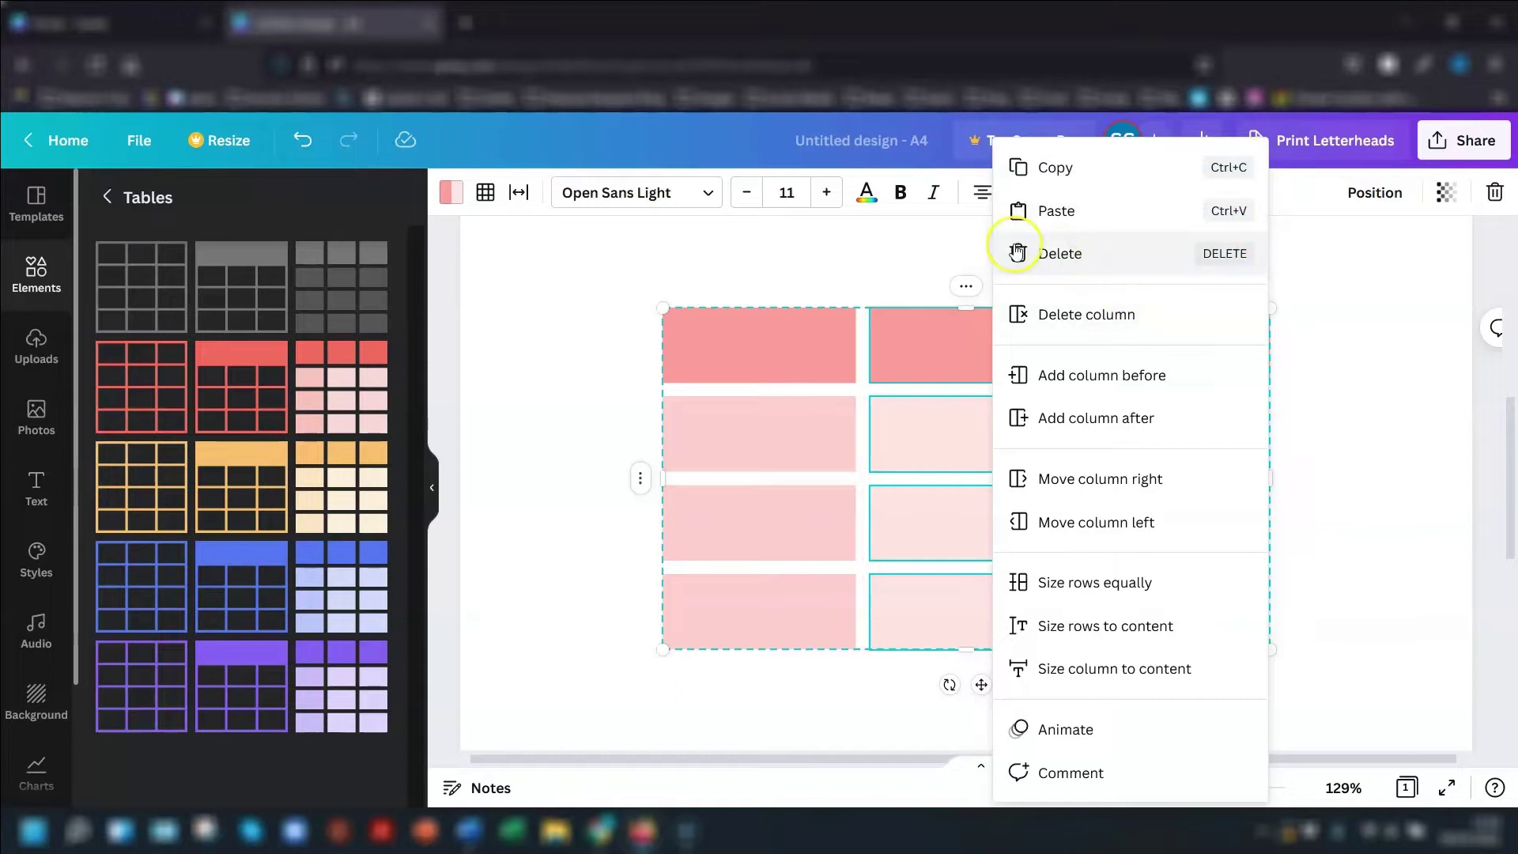
{"action": "left_click", "coordinate": [1062, 256]}
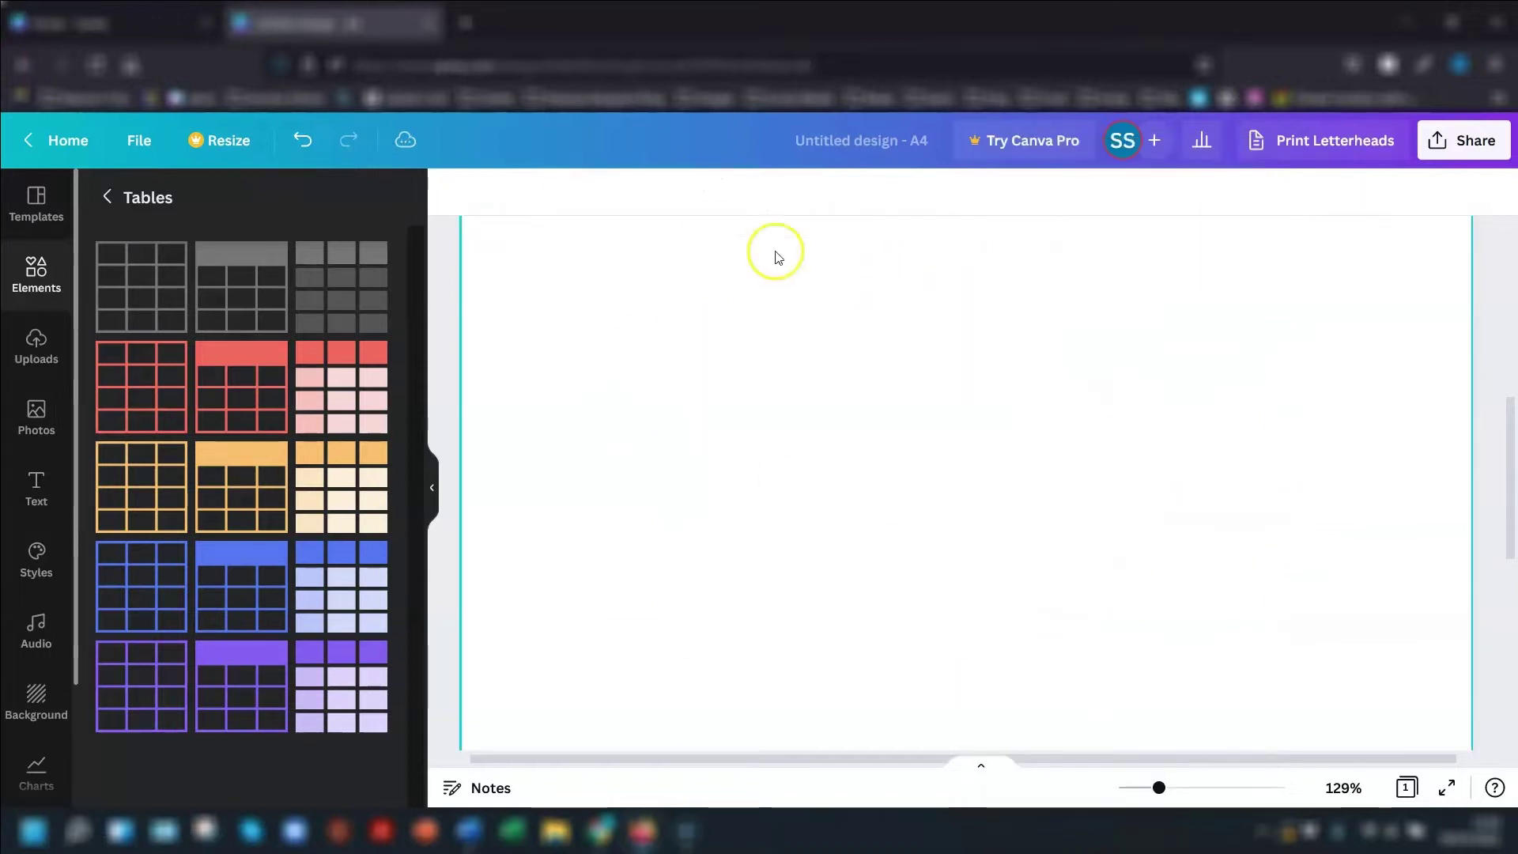
- Re-insert the pink-header table and bring up the options for its second row
{"action": "left_click", "coordinate": [328, 387]}
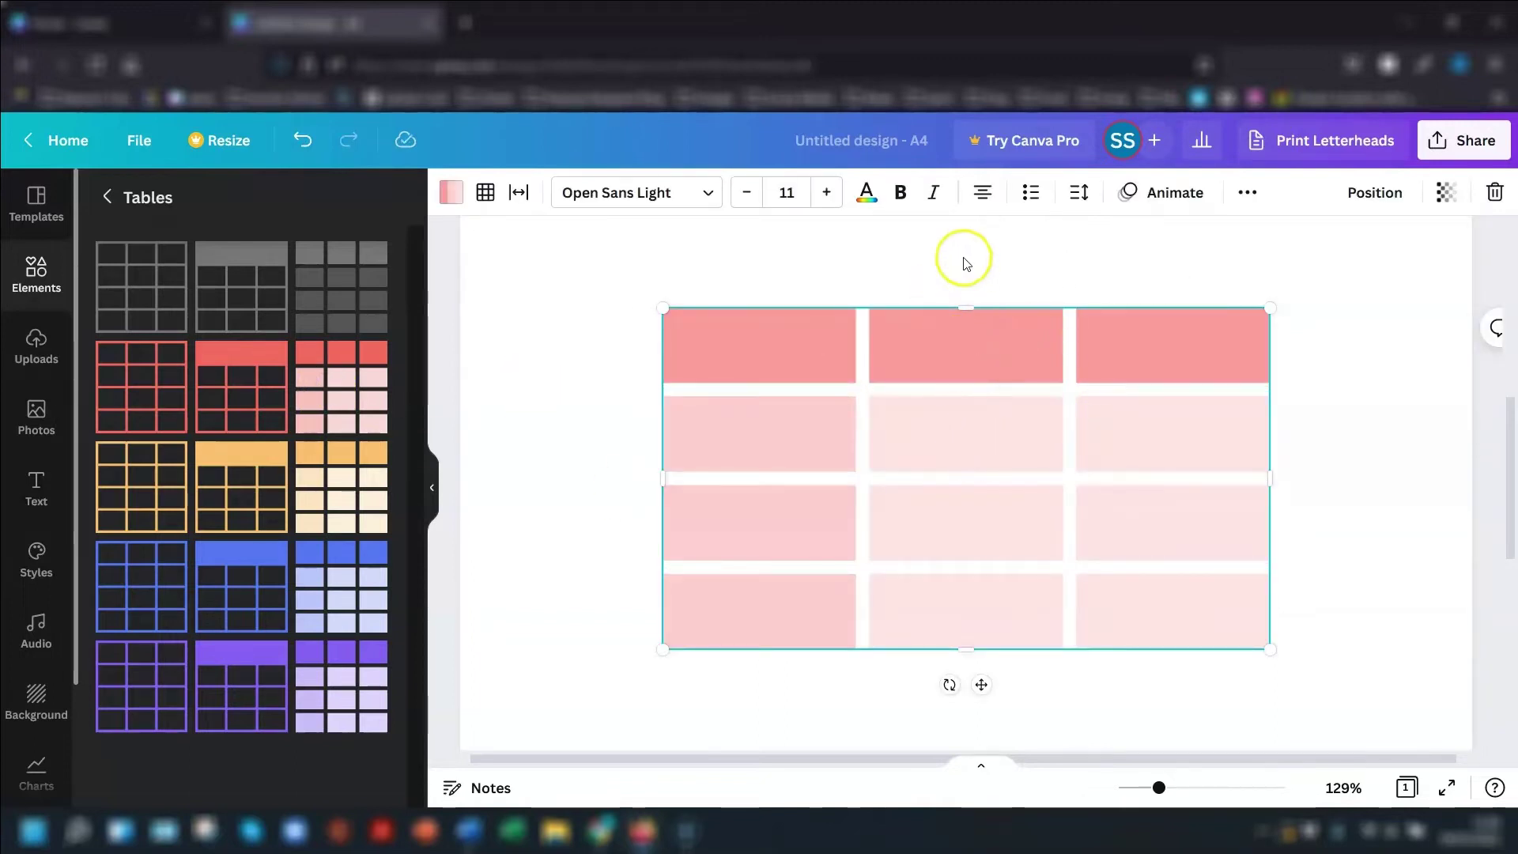
{"action": "left_click", "coordinate": [964, 283]}
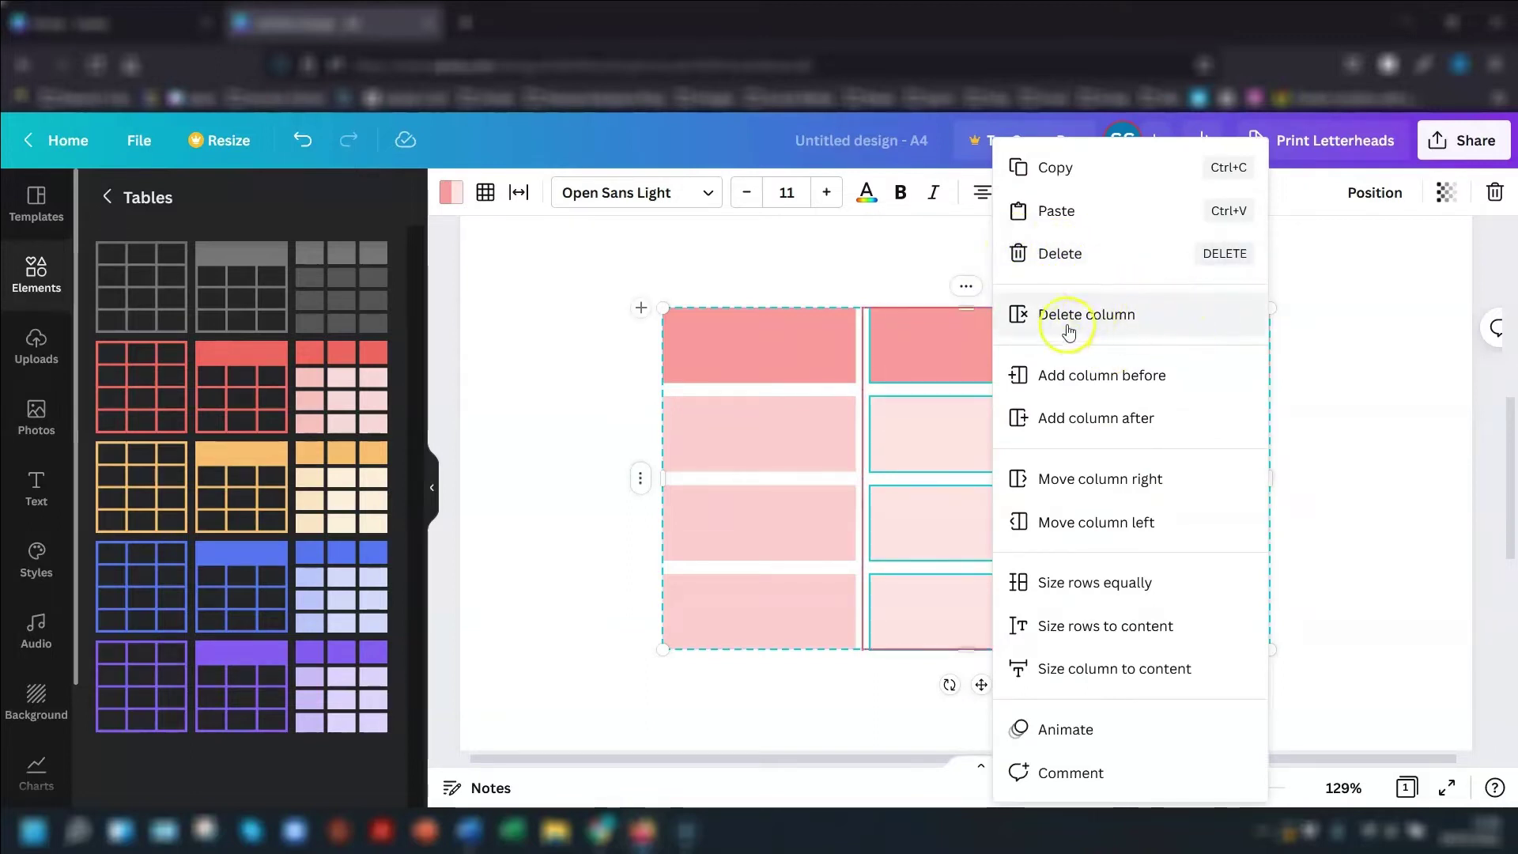
{"action": "left_click", "coordinate": [841, 429]}
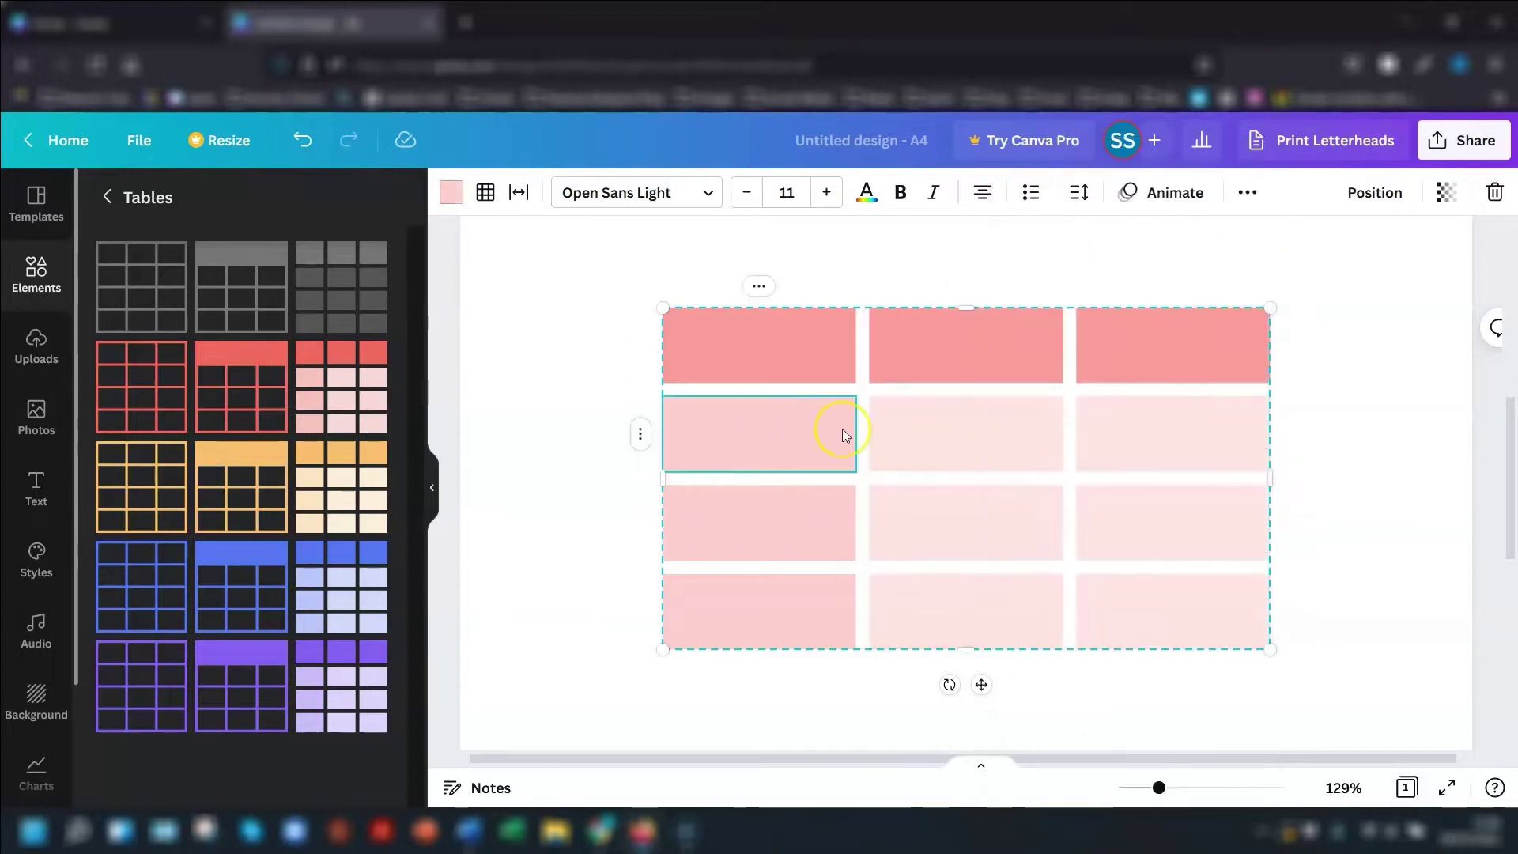
{"action": "left_click", "coordinate": [638, 429]}
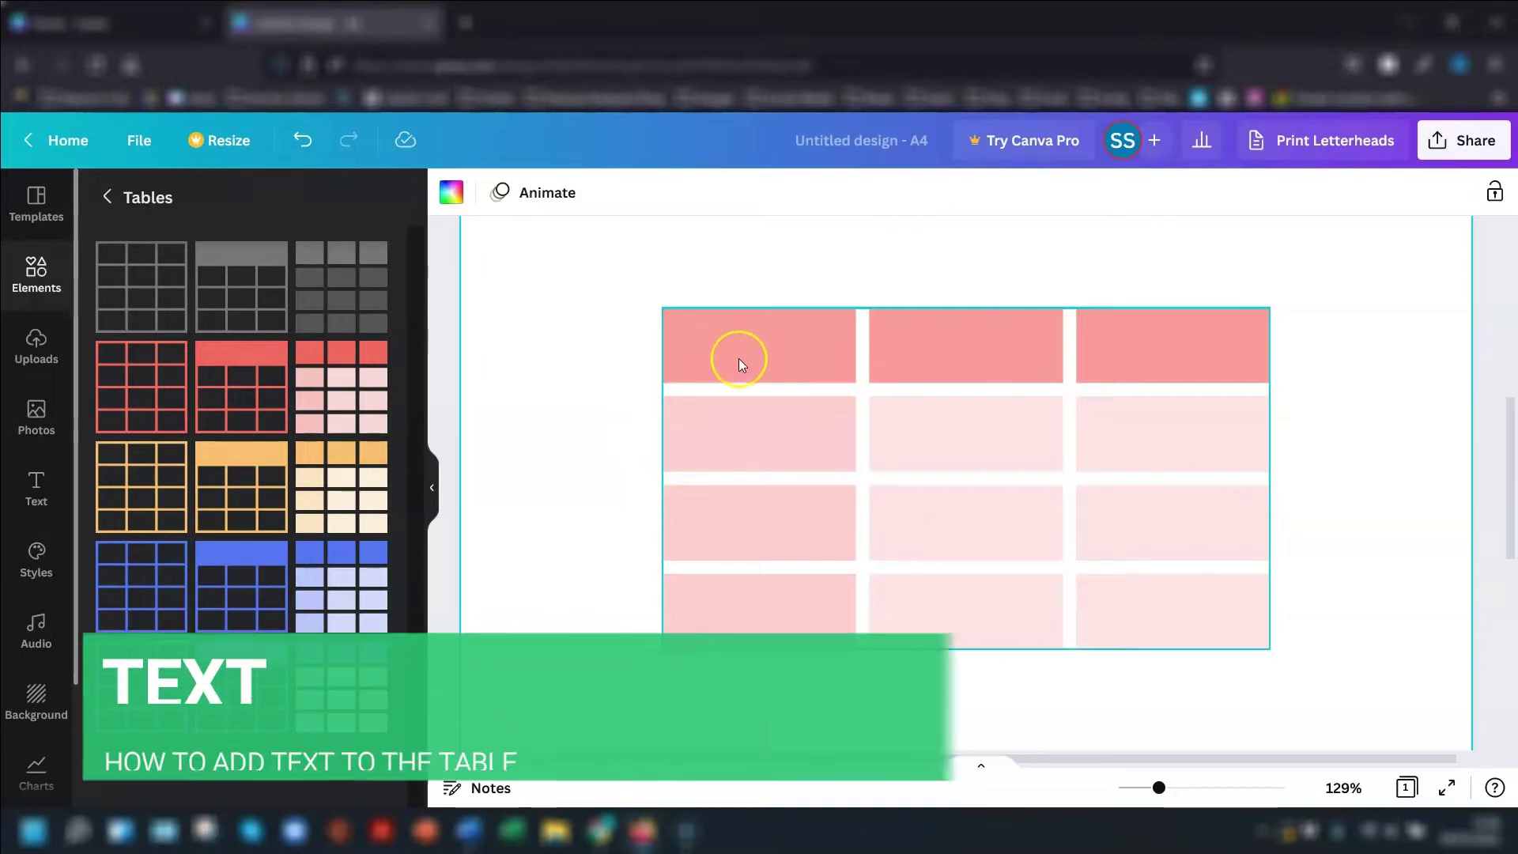
- Enter DAY in the top-left header cell and Monday, Tuesday, Wednesday down the first column
{"action": "left_click", "coordinate": [733, 356]}
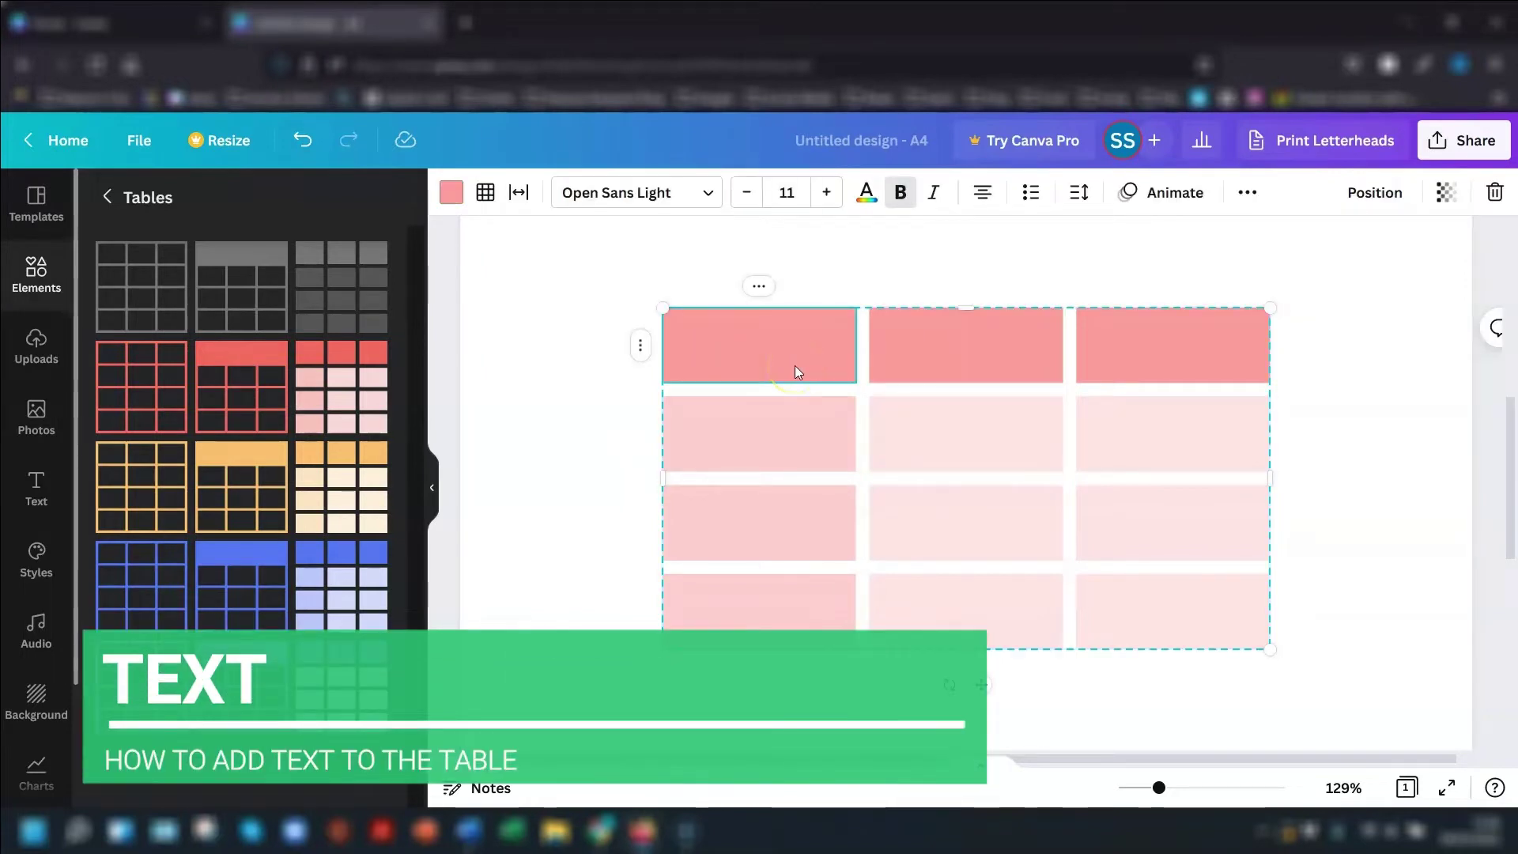
{"action": "left_click", "coordinate": [766, 364]}
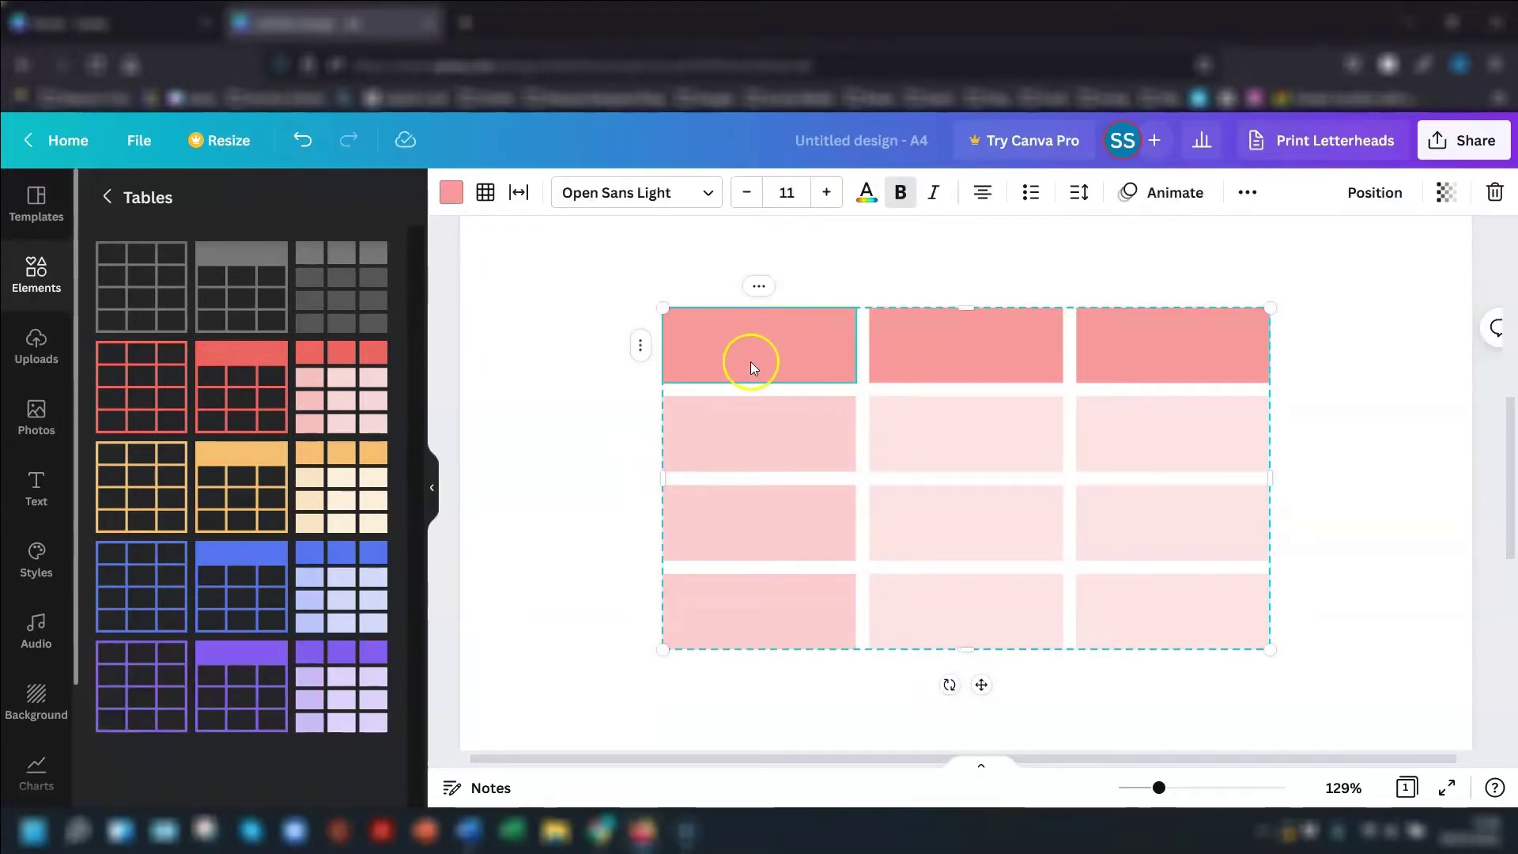
{"action": "type", "text": "DAY"}
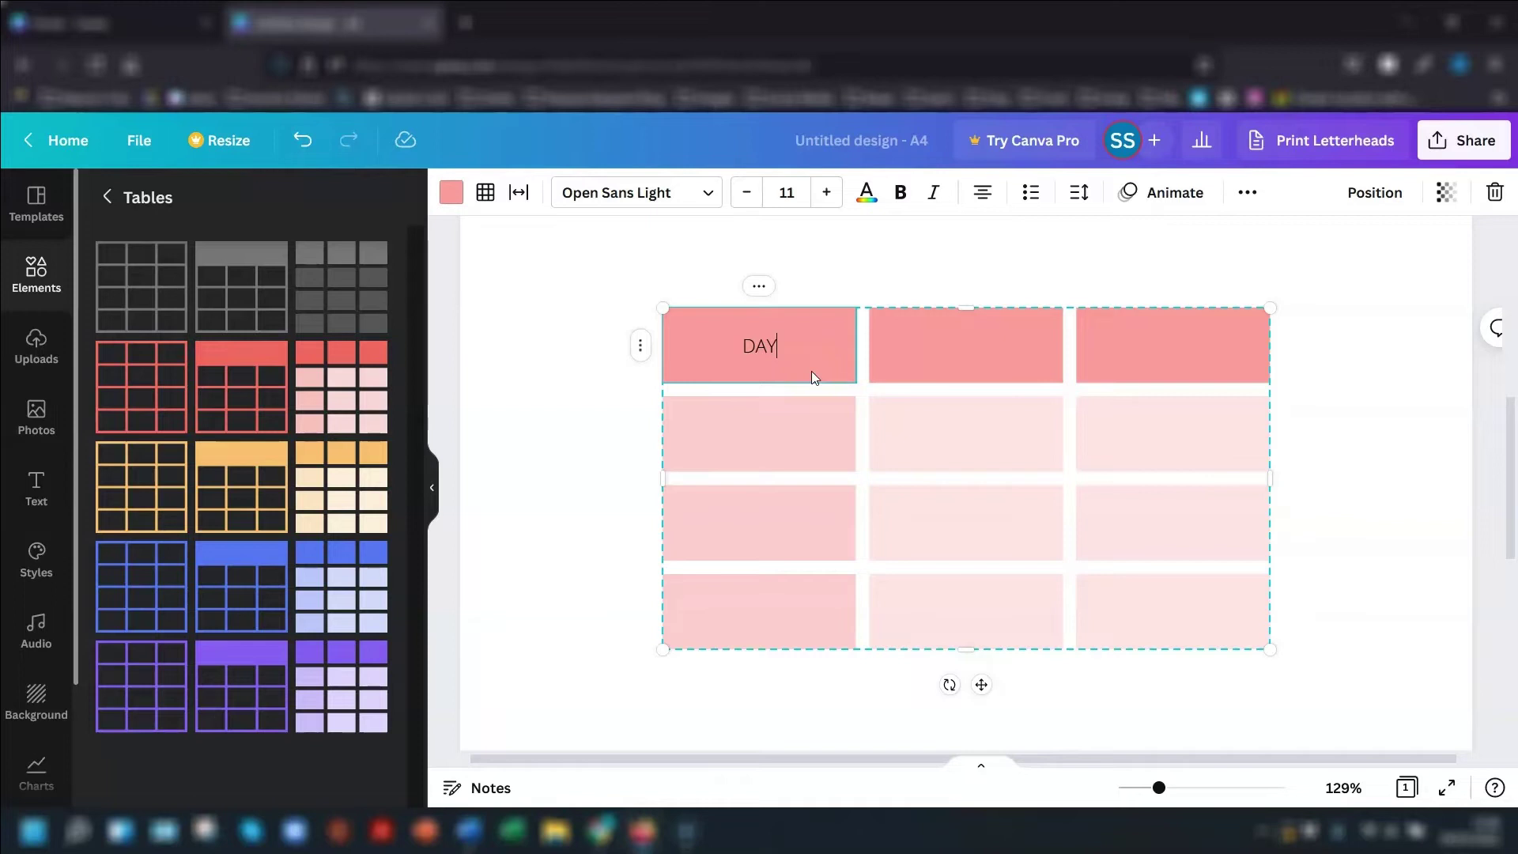
{"action": "key", "text": "Tab"}
{"action": "key", "text": "Tab"}
{"action": "key", "text": "Down"}
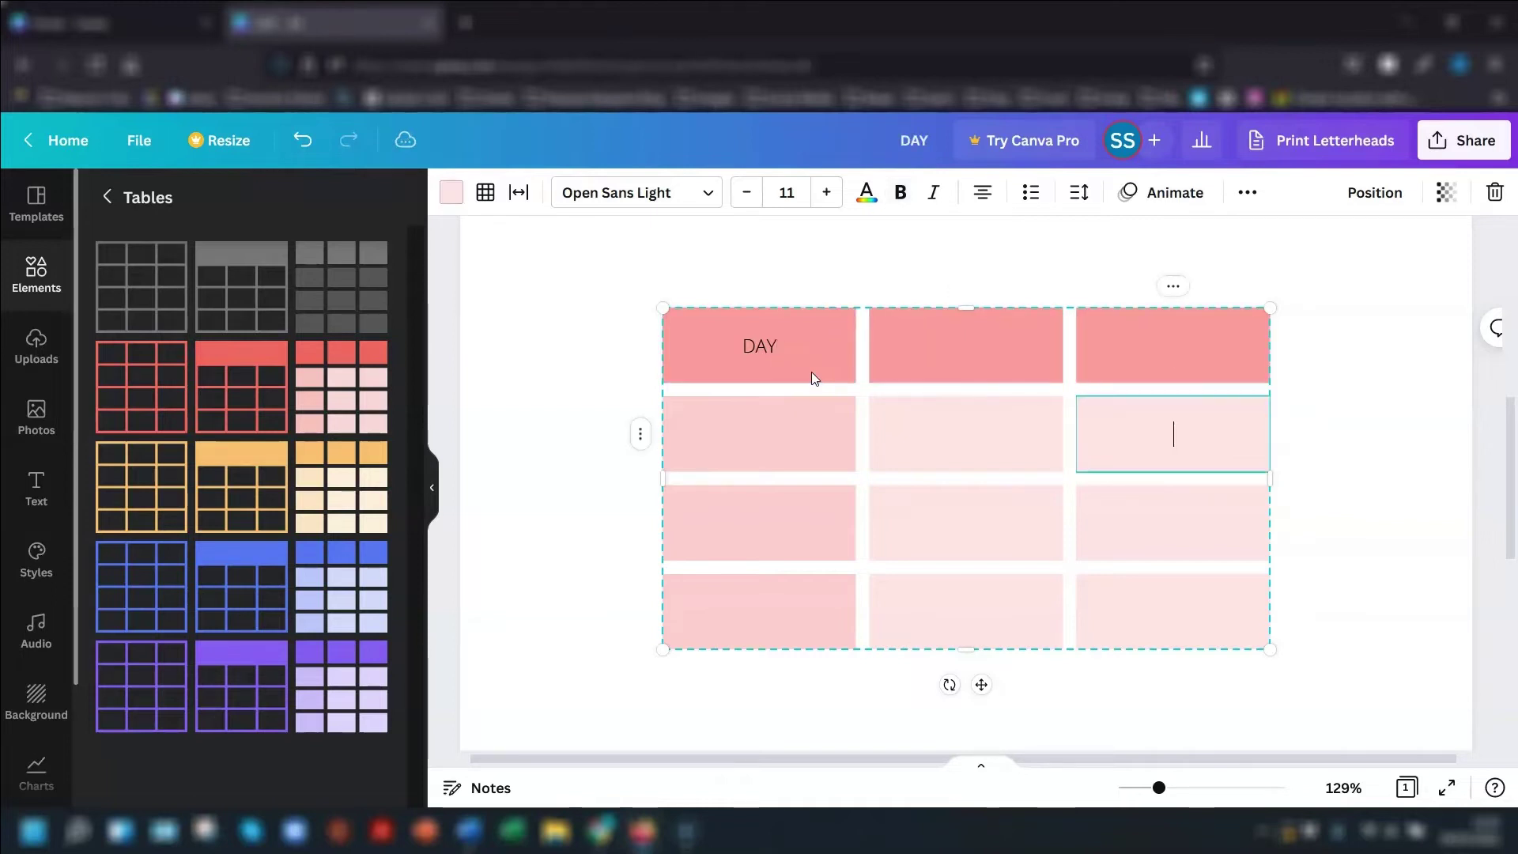
{"action": "key", "text": "Left"}
{"action": "key", "text": "Left"}
{"action": "left_click", "coordinate": [815, 506]}
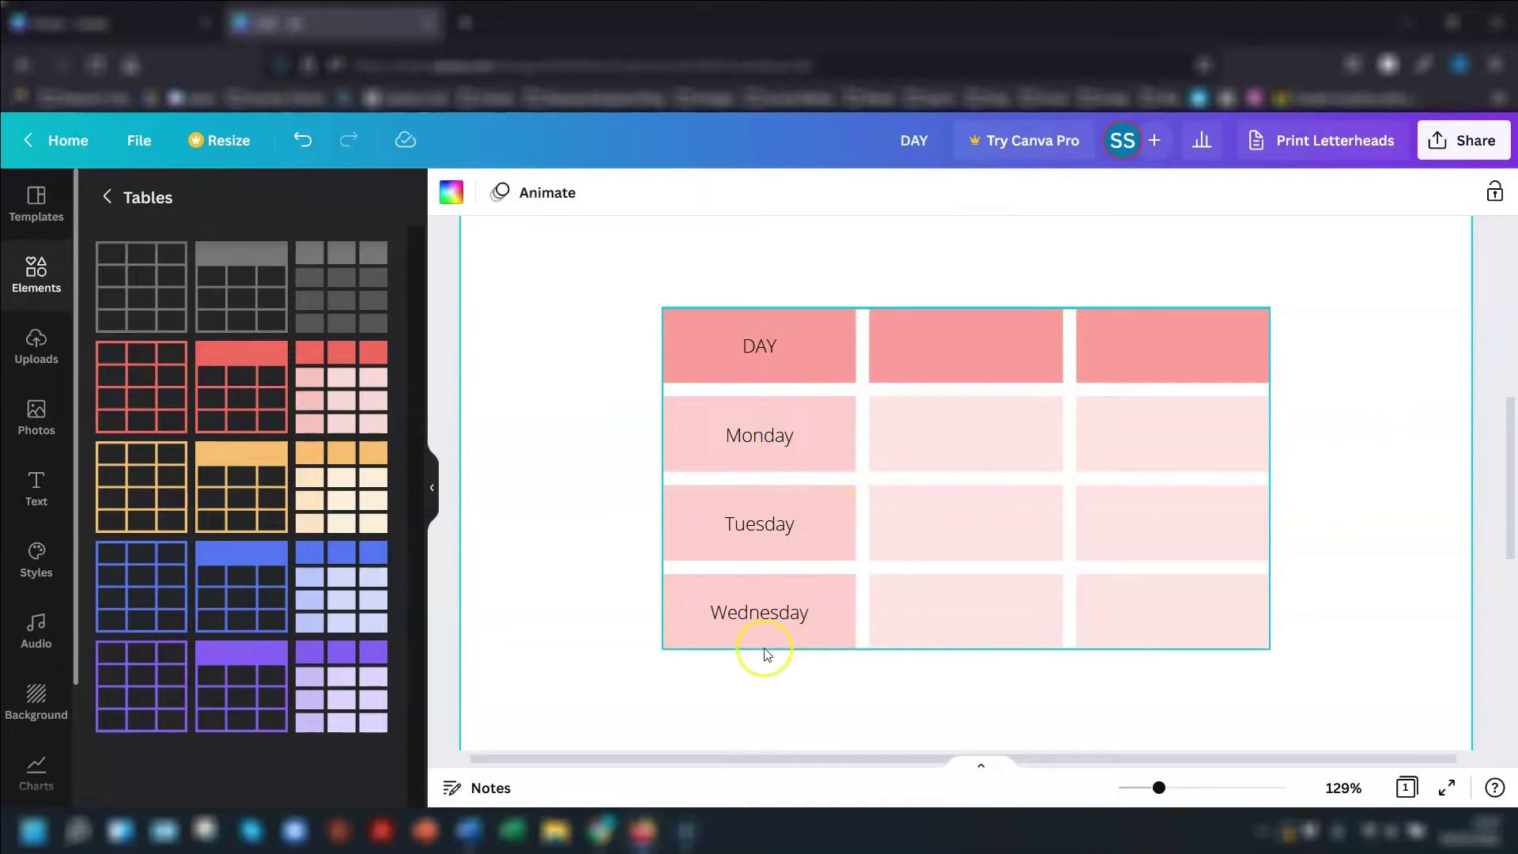
{"action": "left_click", "coordinate": [787, 608]}
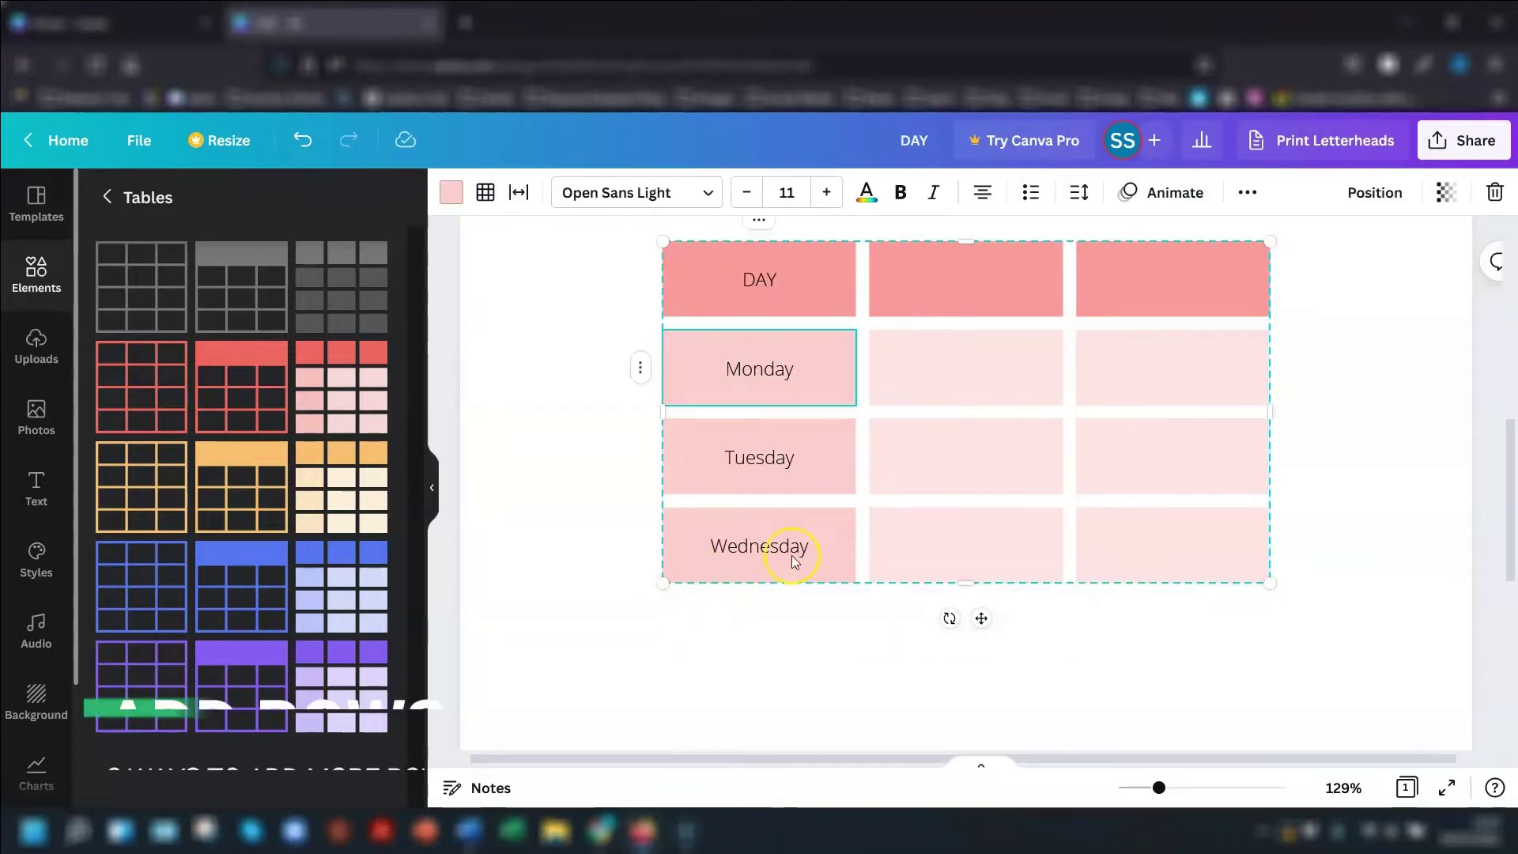
- Add a row below Wednesday and fill its first cell with Thursday
{"action": "left_click", "coordinate": [761, 548]}
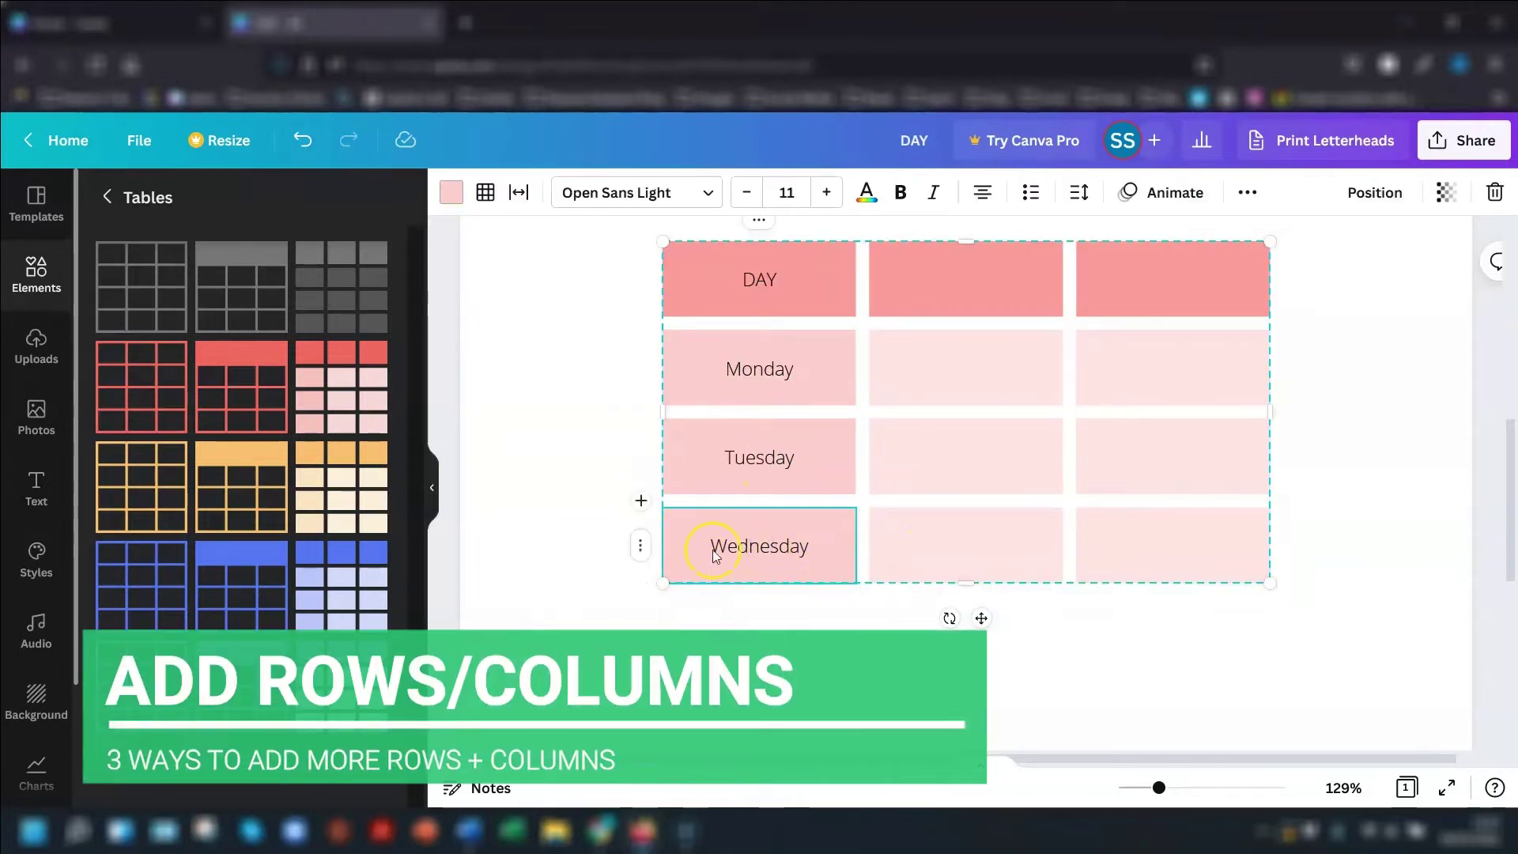
{"action": "left_click", "coordinate": [640, 545]}
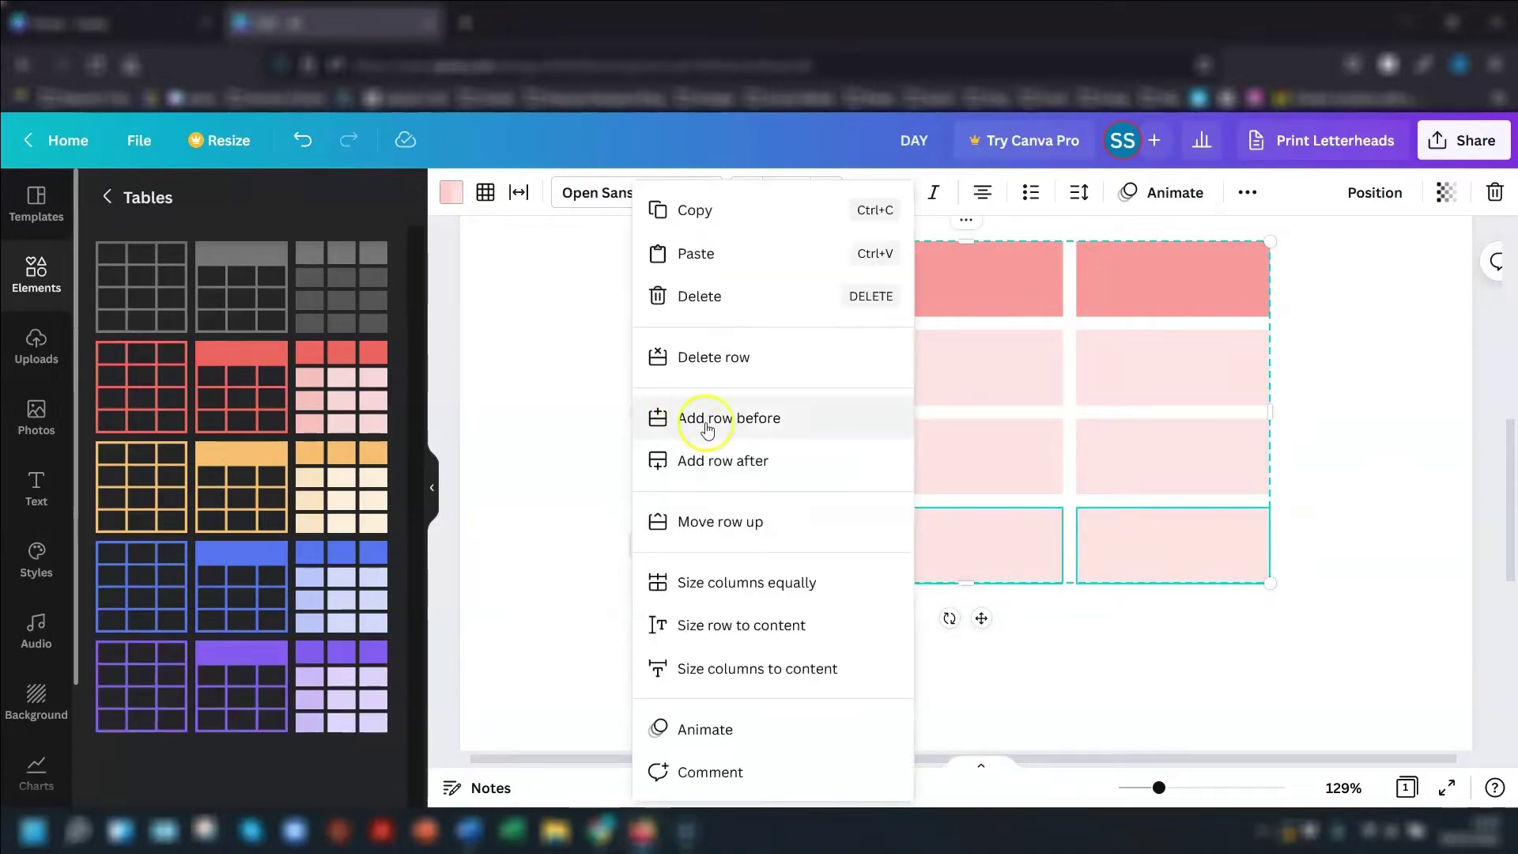
{"action": "left_click", "coordinate": [729, 472]}
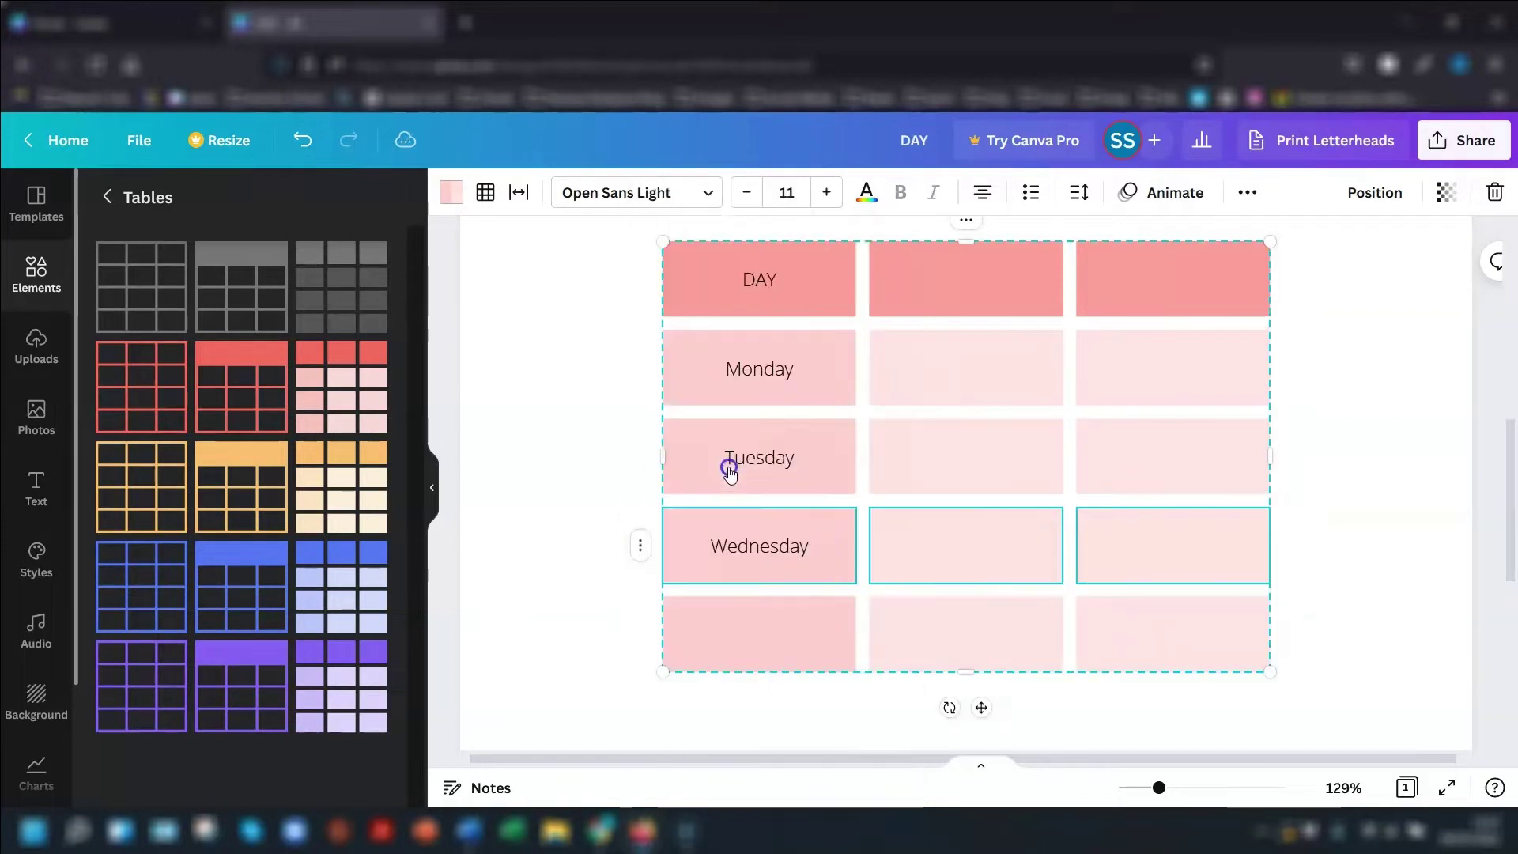
{"action": "left_click", "coordinate": [742, 643]}
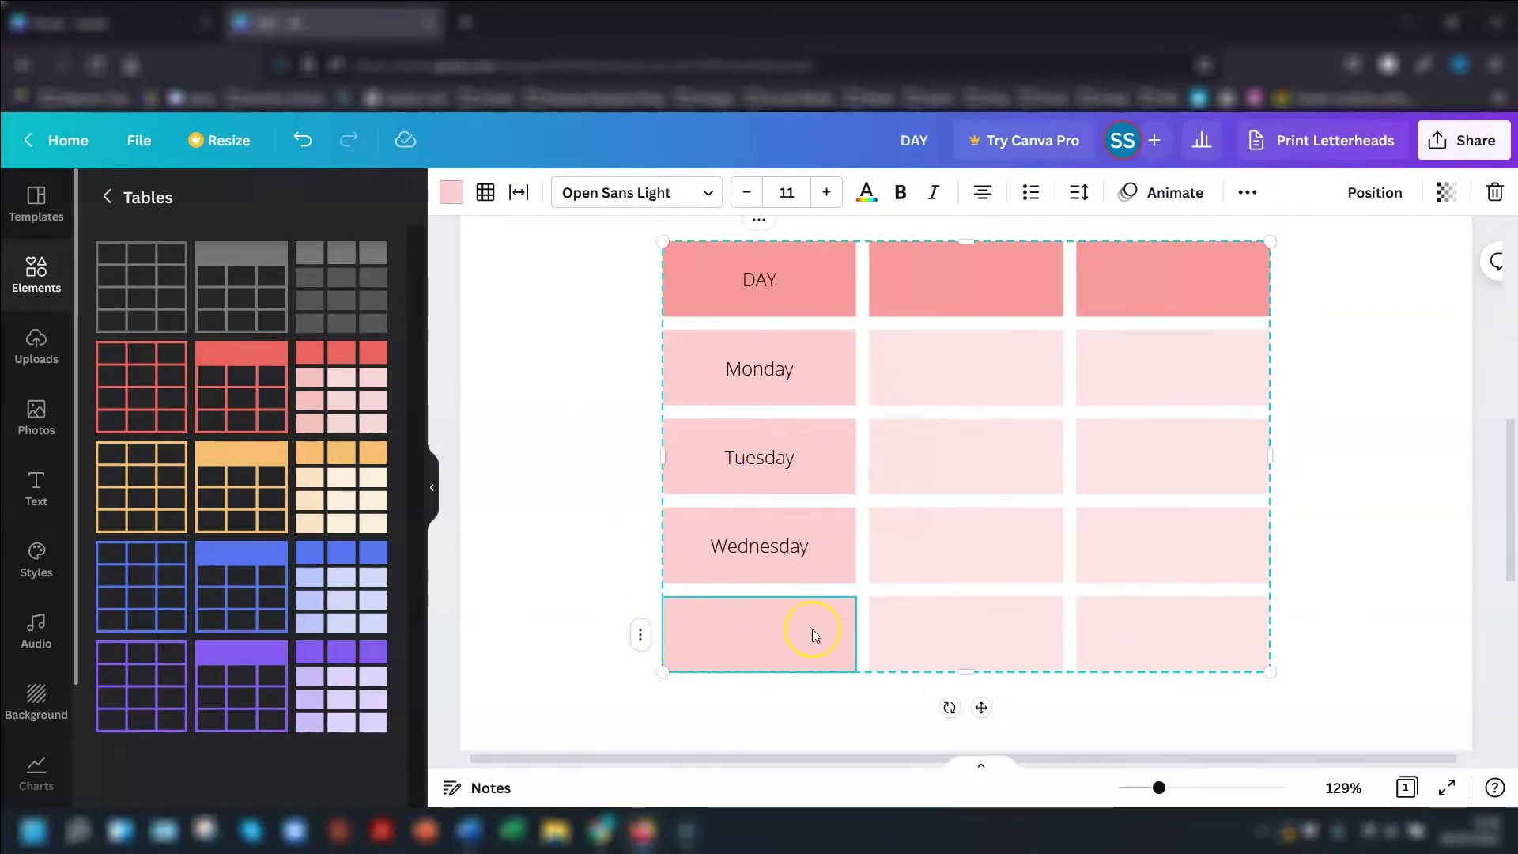
{"action": "key", "text": "ctrl+z"}
{"action": "scroll", "coordinate": [790, 538], "scroll_direction": "down", "scroll_amount": 2}
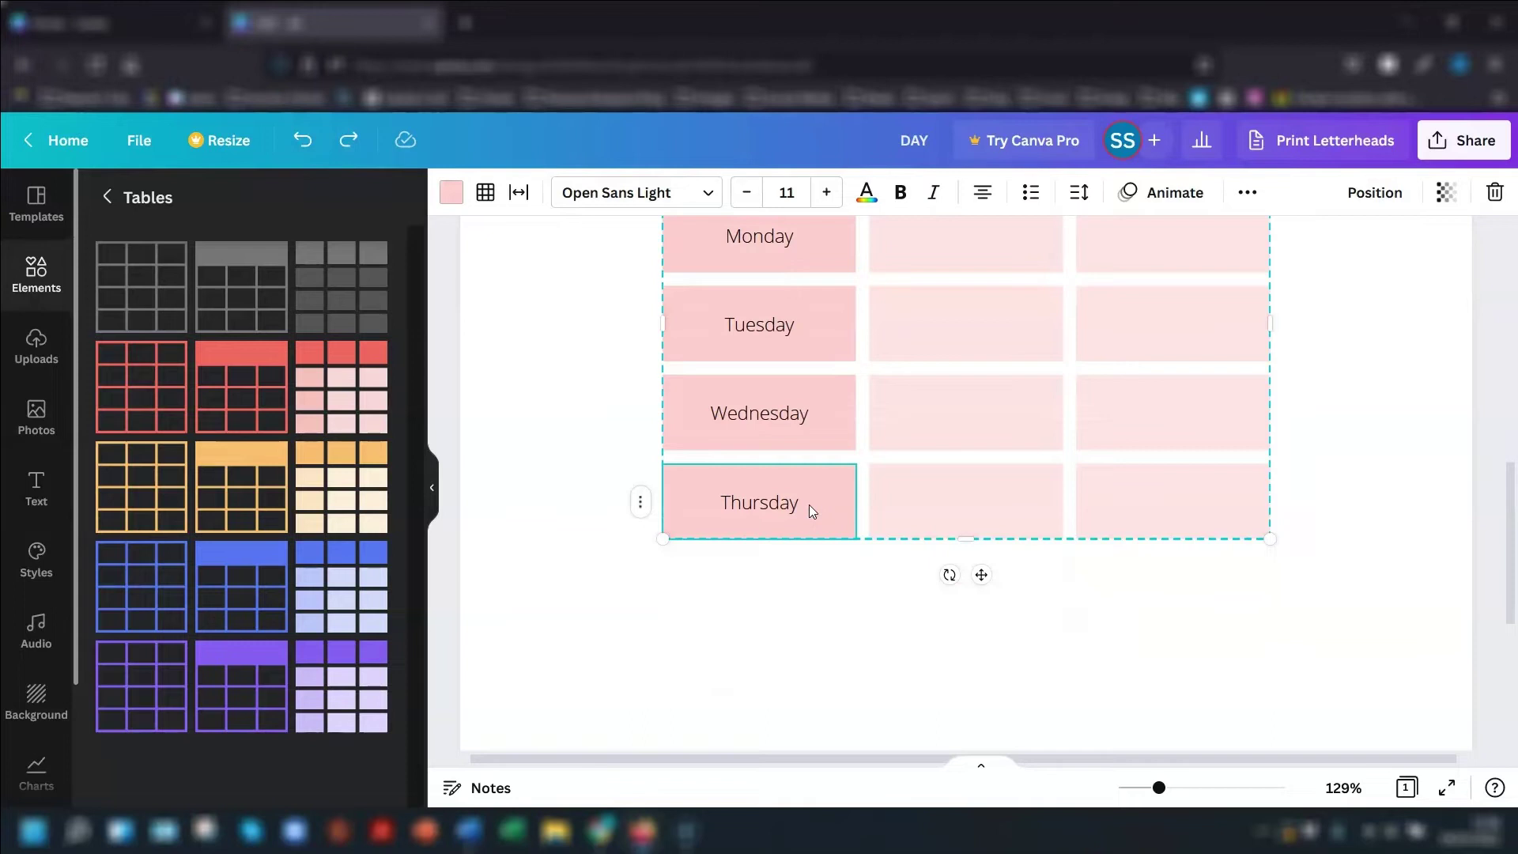
{"action": "key", "text": "Tab"}
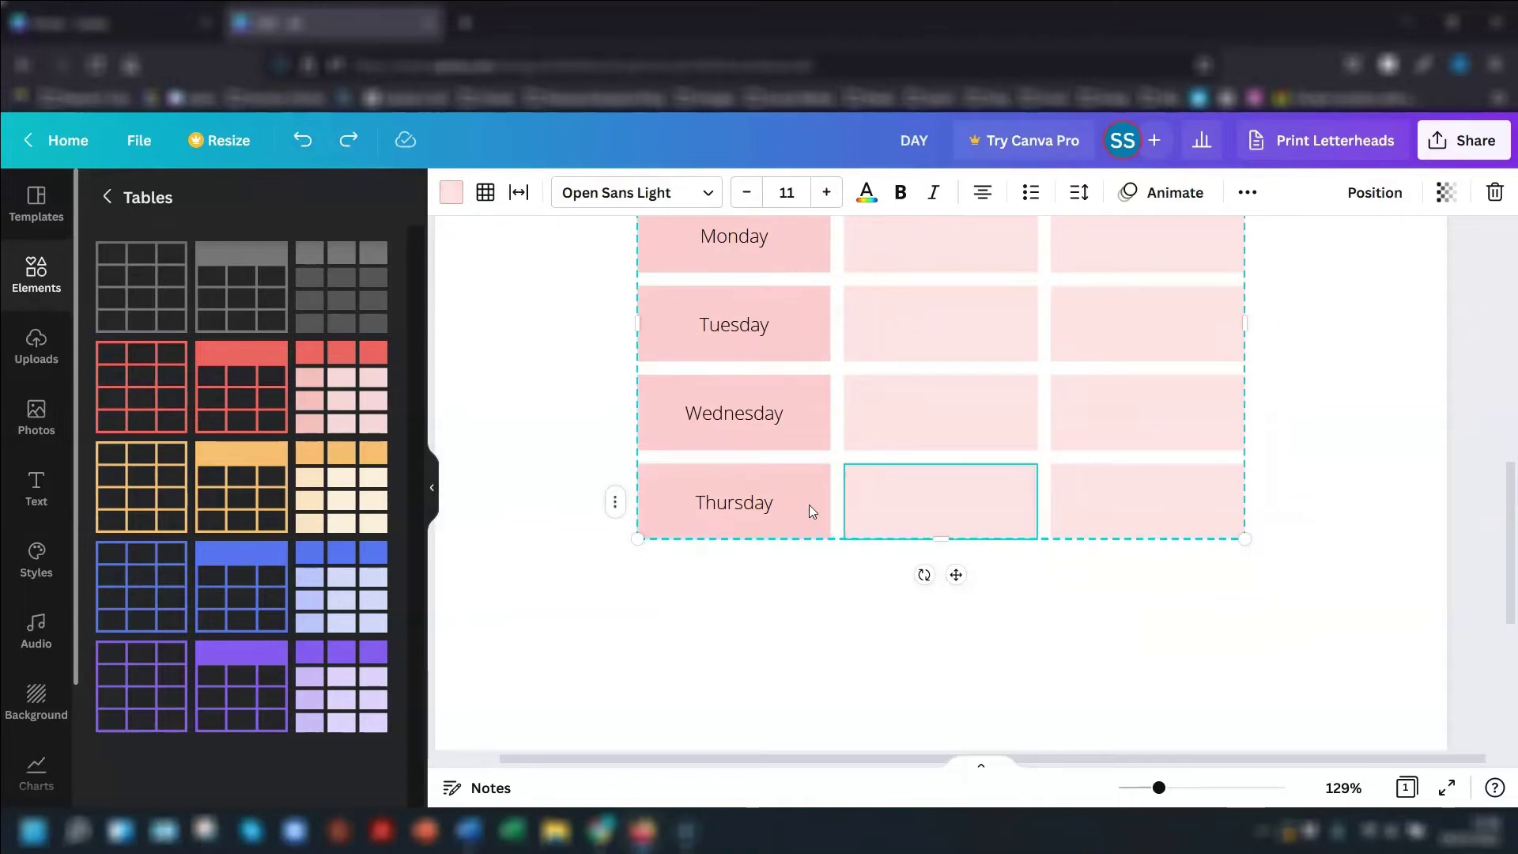
{"action": "key", "text": "Tab"}
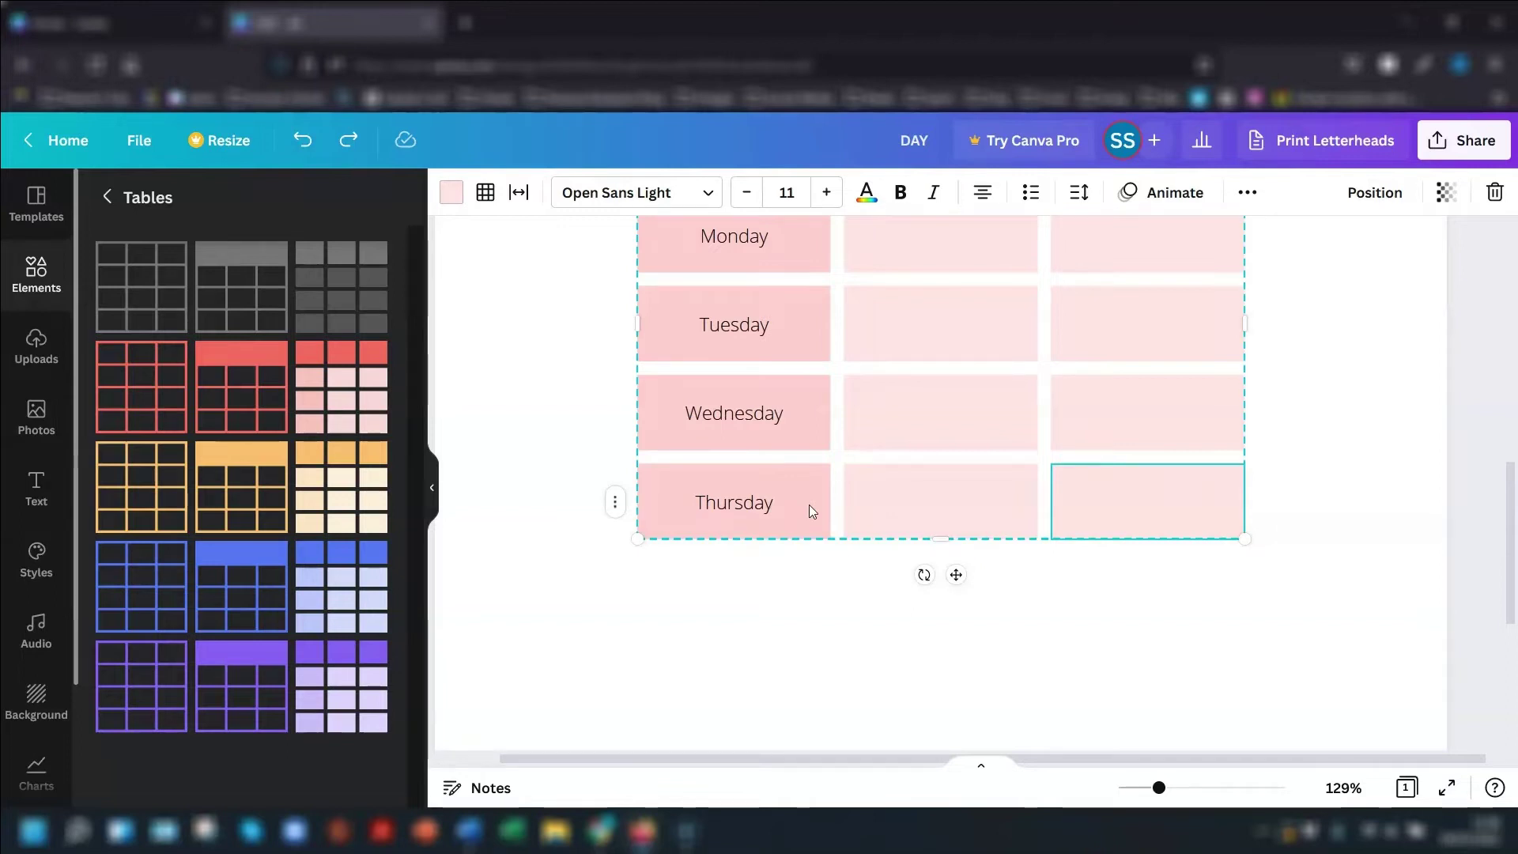
- Add rows below Thursday for Friday and Saturday
{"action": "key", "text": "Tab"}
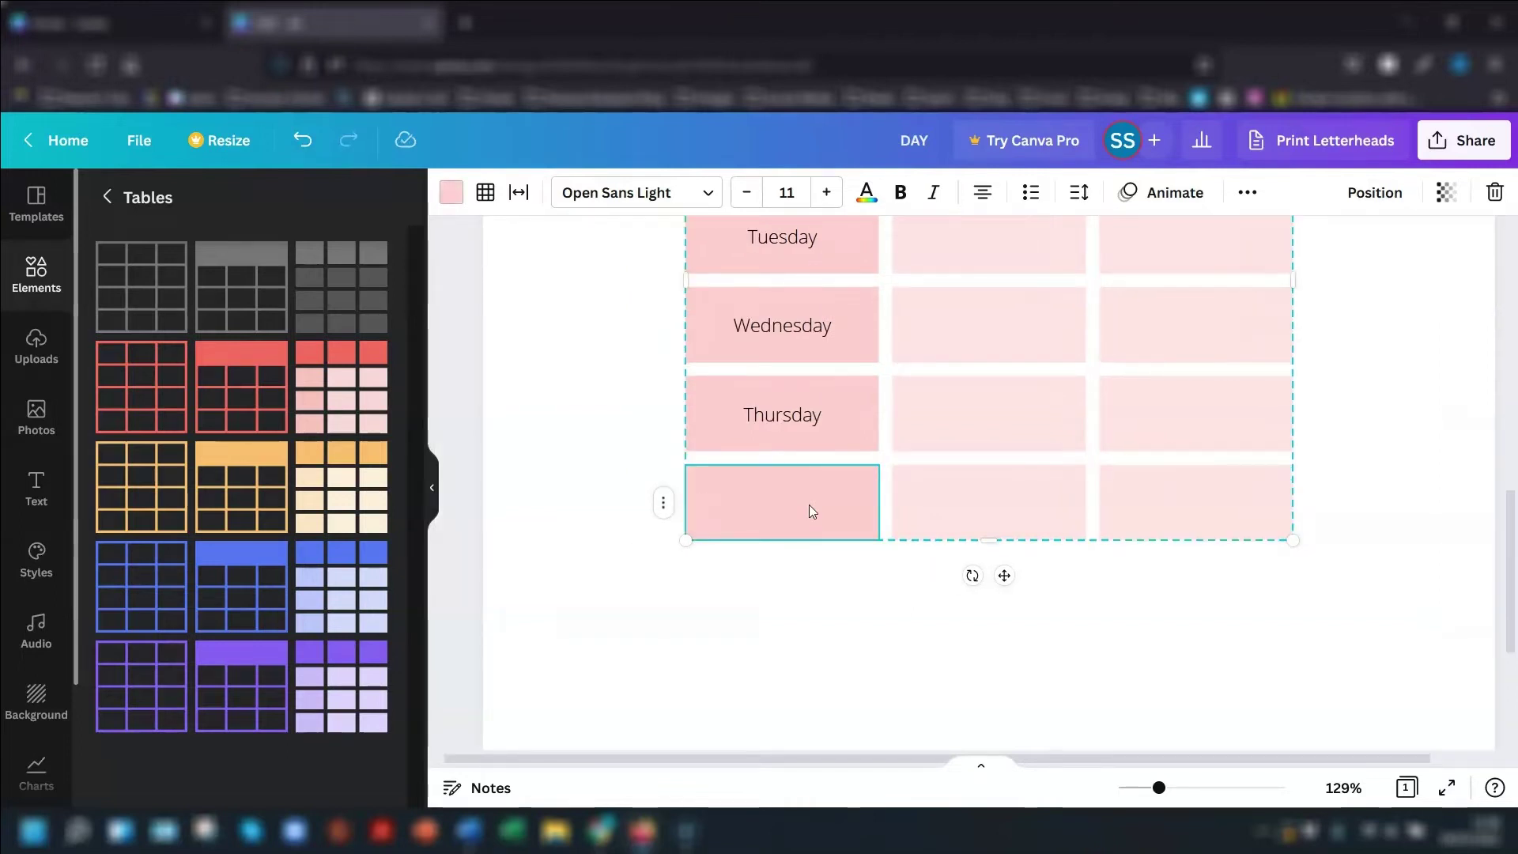
{"action": "type", "text": "Friday"}
{"action": "key", "text": "Tab"}
{"action": "key", "text": "Tab"}
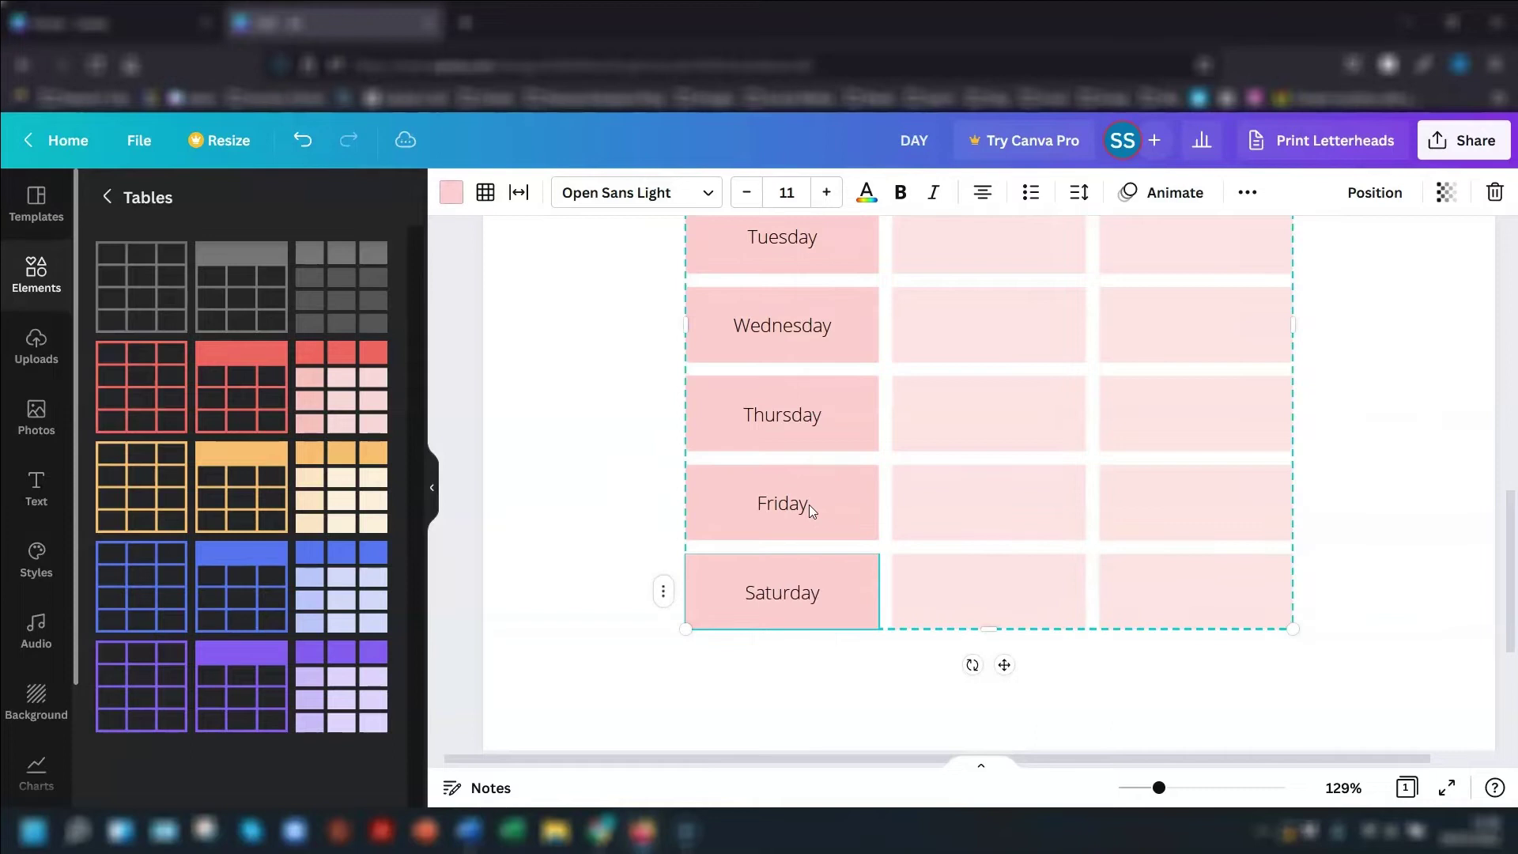
{"action": "left_click", "coordinate": [1041, 566]}
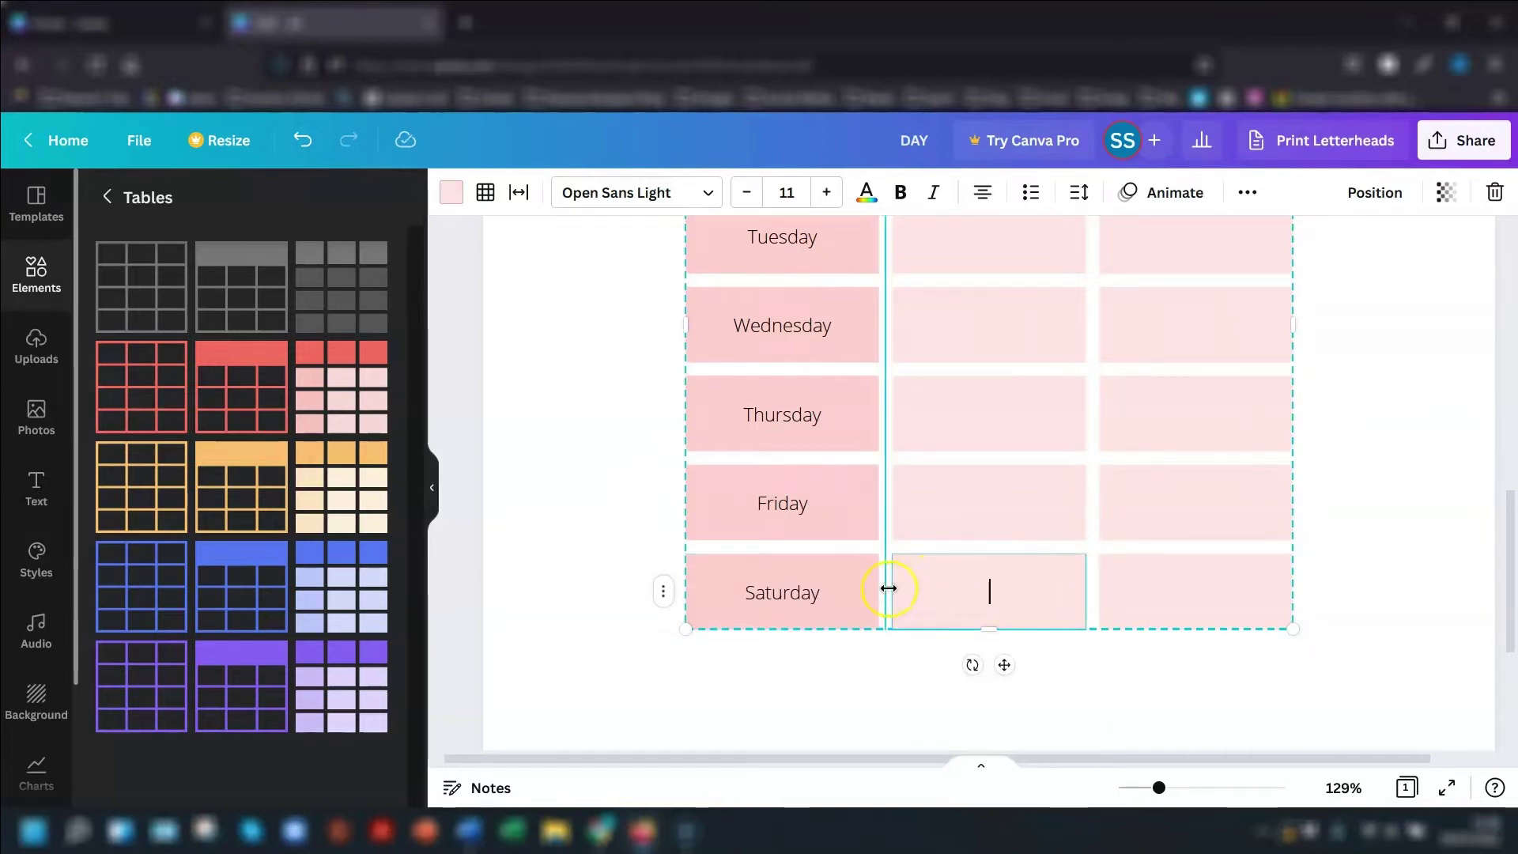
{"action": "left_click", "coordinate": [1357, 547]}
{"action": "left_click", "coordinate": [958, 594]}
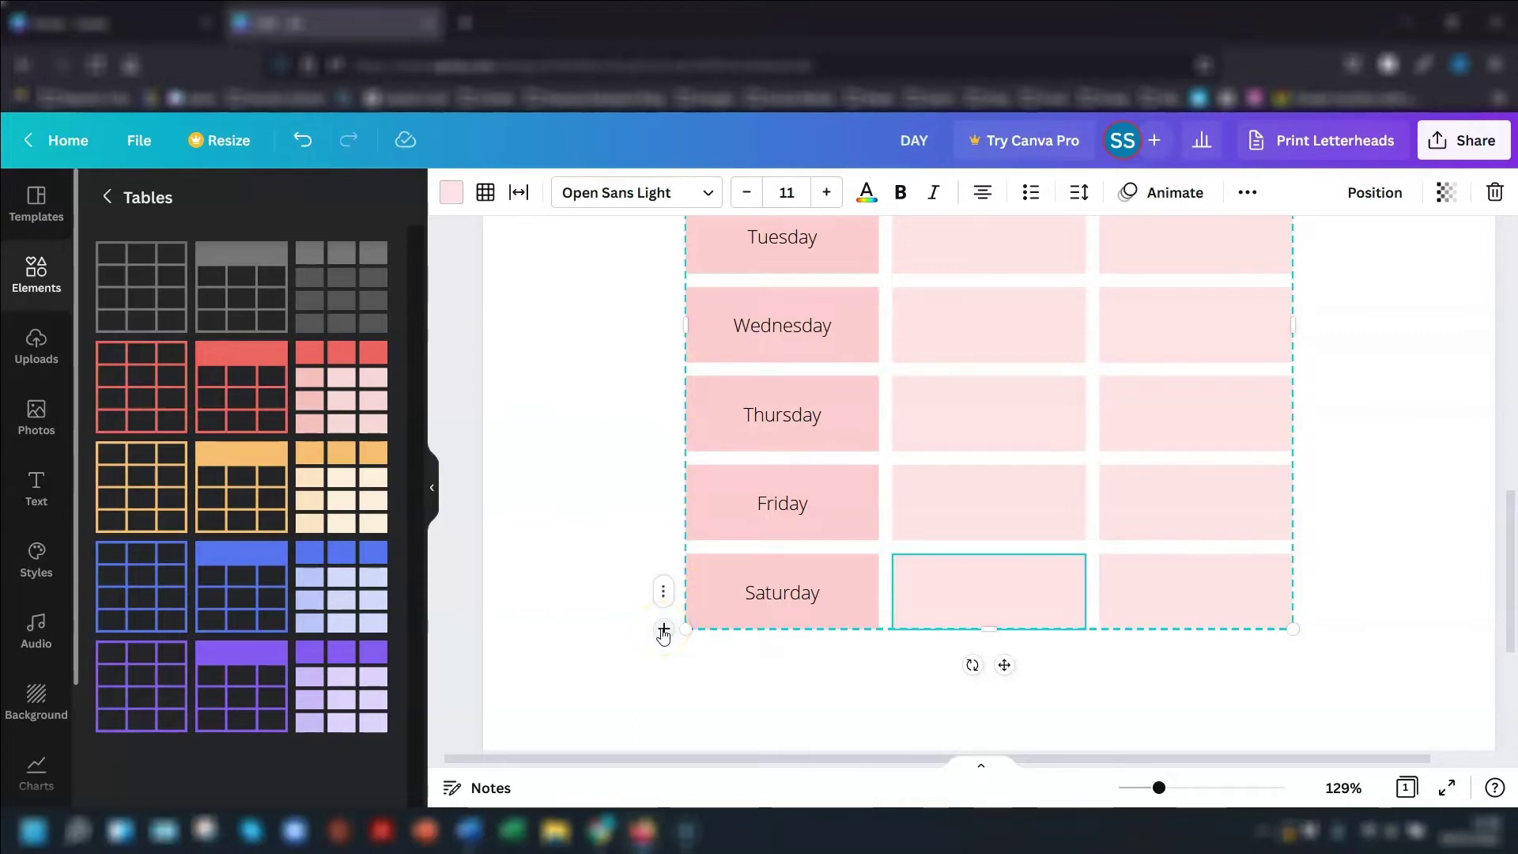
- Add a final row below Saturday and enter Sunday in its first cell
{"action": "left_click", "coordinate": [664, 630]}
{"action": "scroll", "coordinate": [1080, 591], "scroll_direction": "down", "scroll_amount": 2}
{"action": "left_click", "coordinate": [779, 548]}
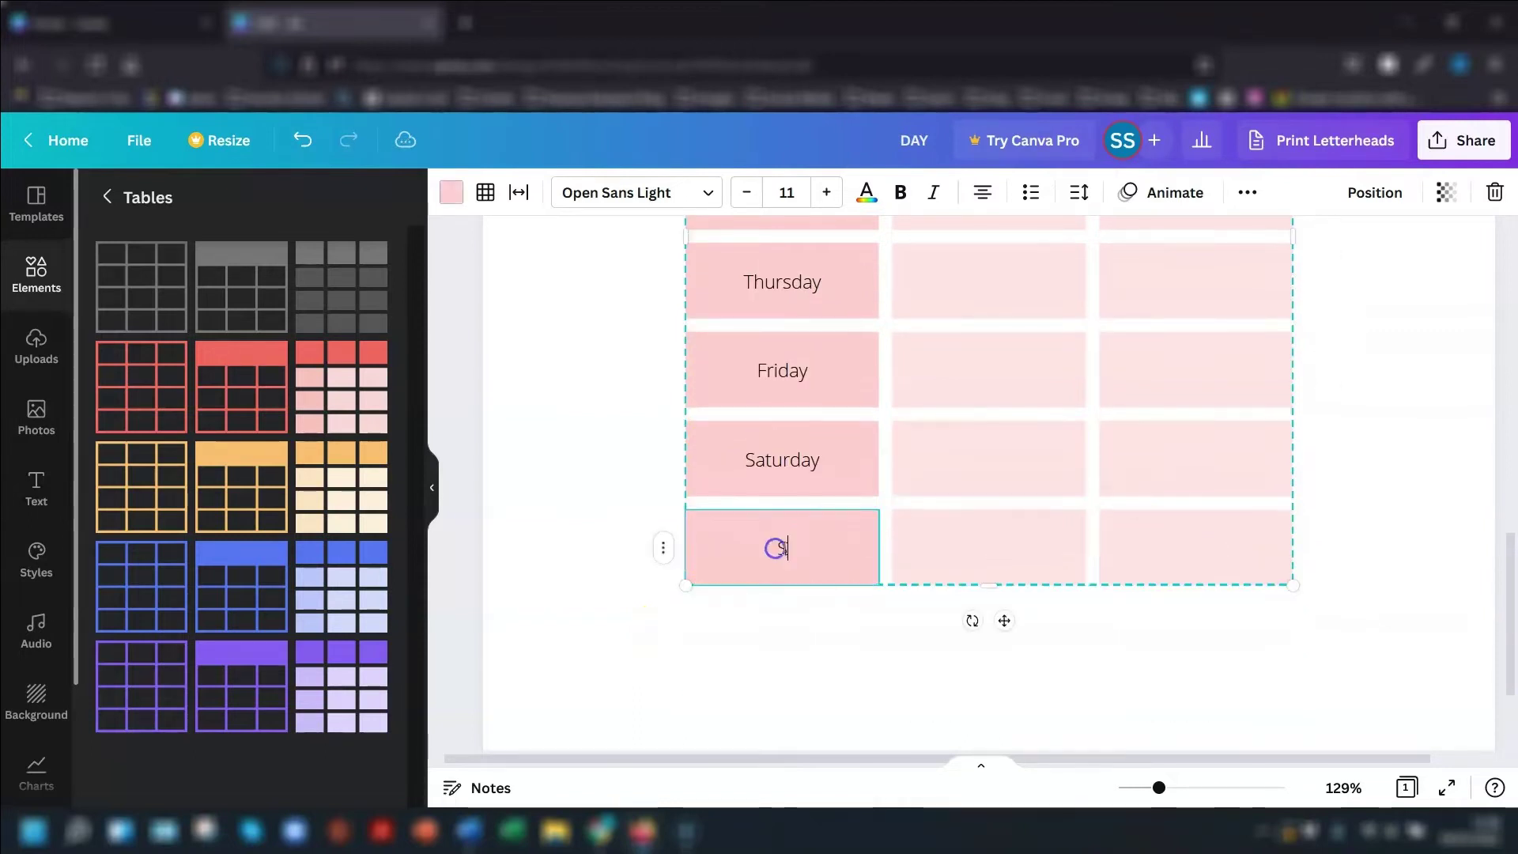
{"action": "type", "text": "Sunday"}
{"action": "left_click", "coordinate": [1407, 504]}
{"action": "scroll", "coordinate": [1407, 504], "scroll_direction": "up", "scroll_amount": 5}
{"action": "scroll", "coordinate": [1407, 504], "scroll_direction": "down", "scroll_amount": 6}
{"action": "scroll", "coordinate": [1407, 503], "scroll_direction": "up", "scroll_amount": 5}
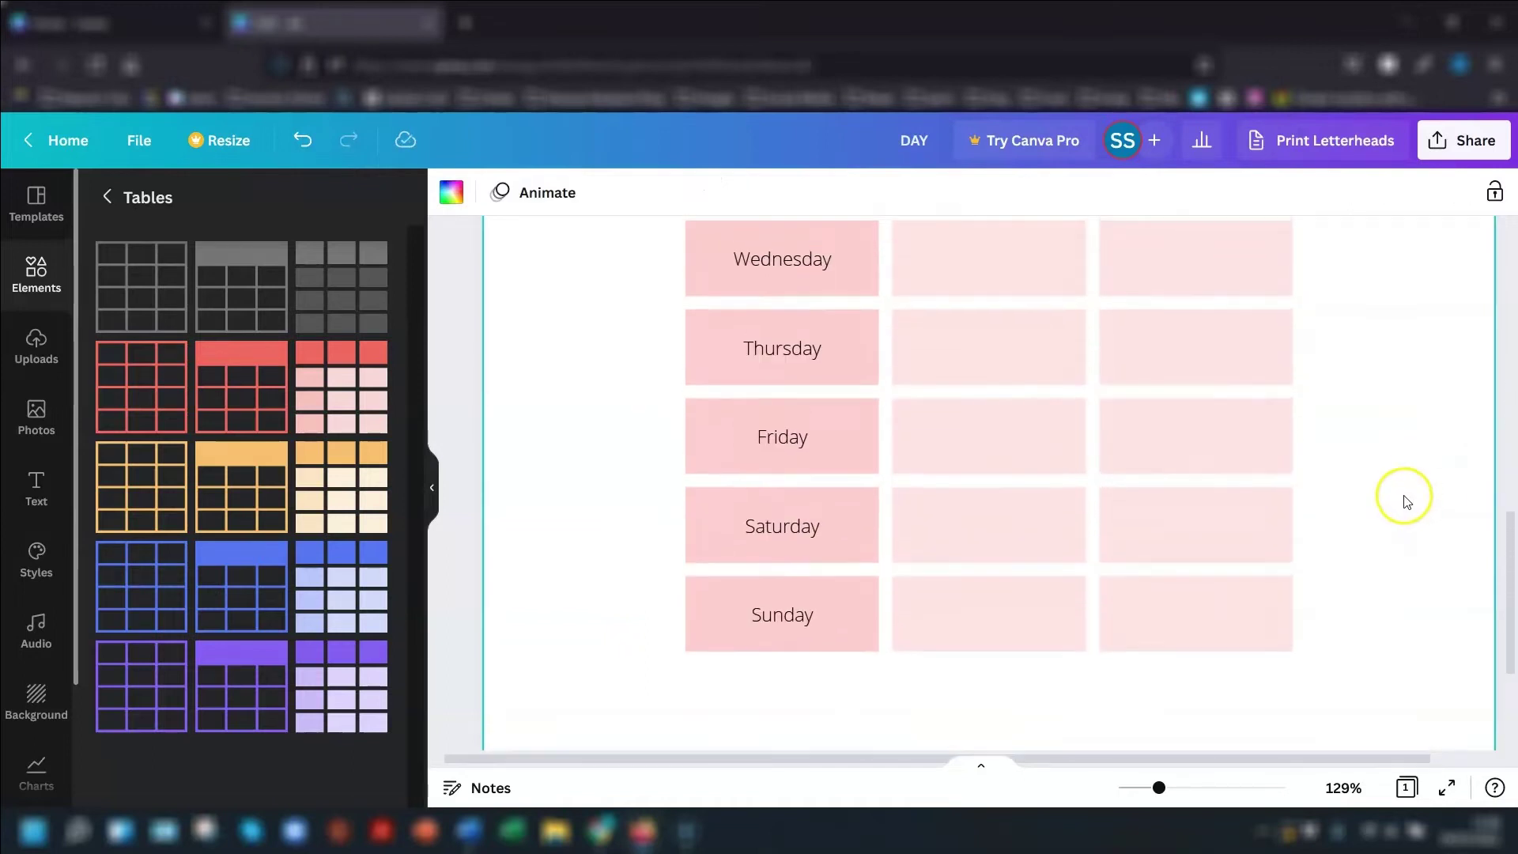
- Add a fourth column after the third column, undoing an extra column added before it
{"action": "left_click", "coordinate": [789, 438]}
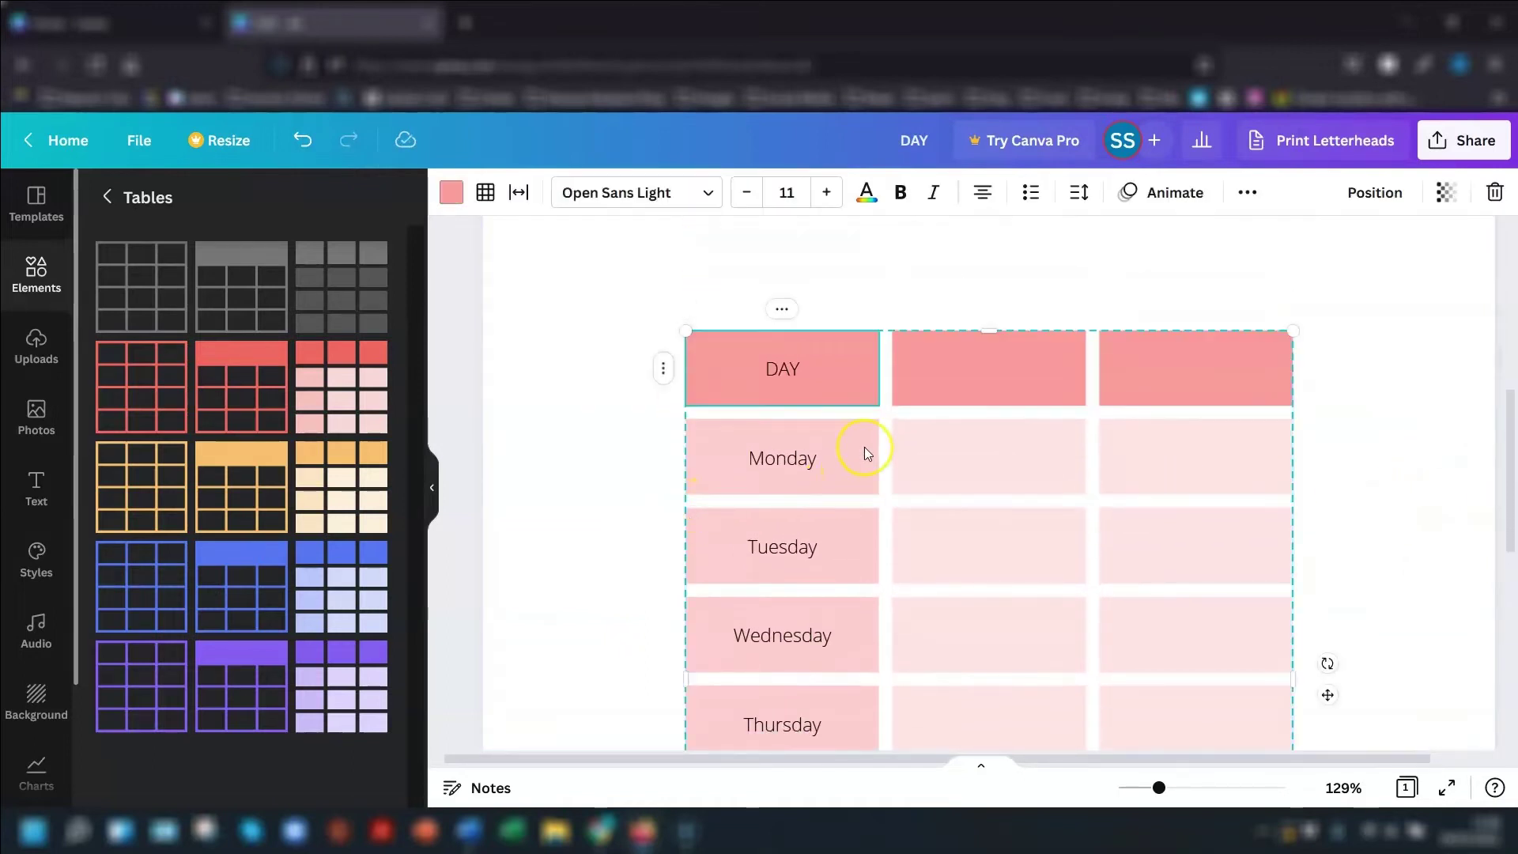
{"action": "left_click", "coordinate": [1179, 381]}
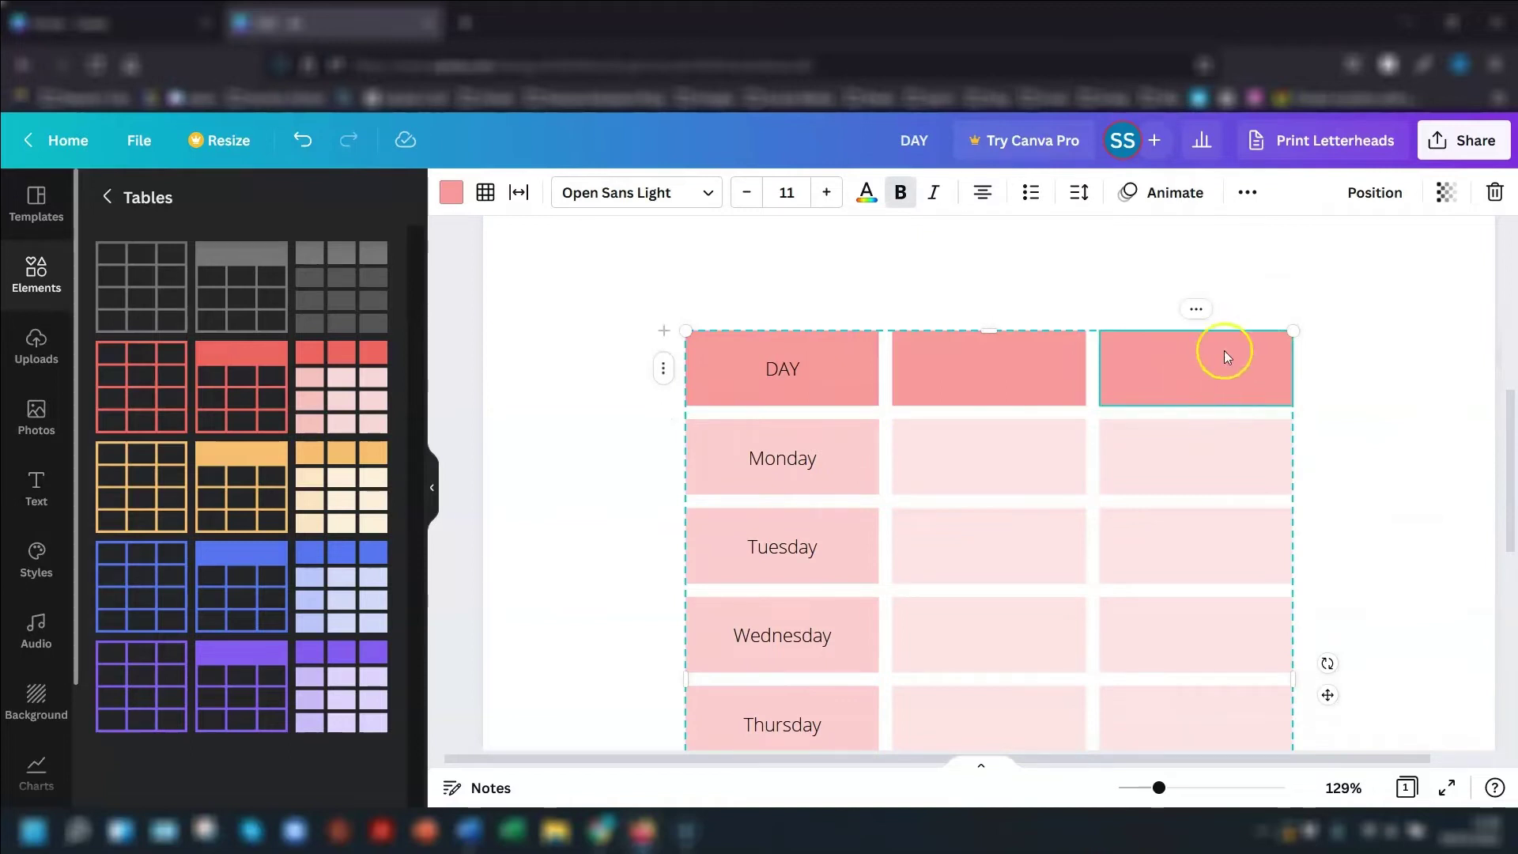
{"action": "left_click", "coordinate": [1198, 310]}
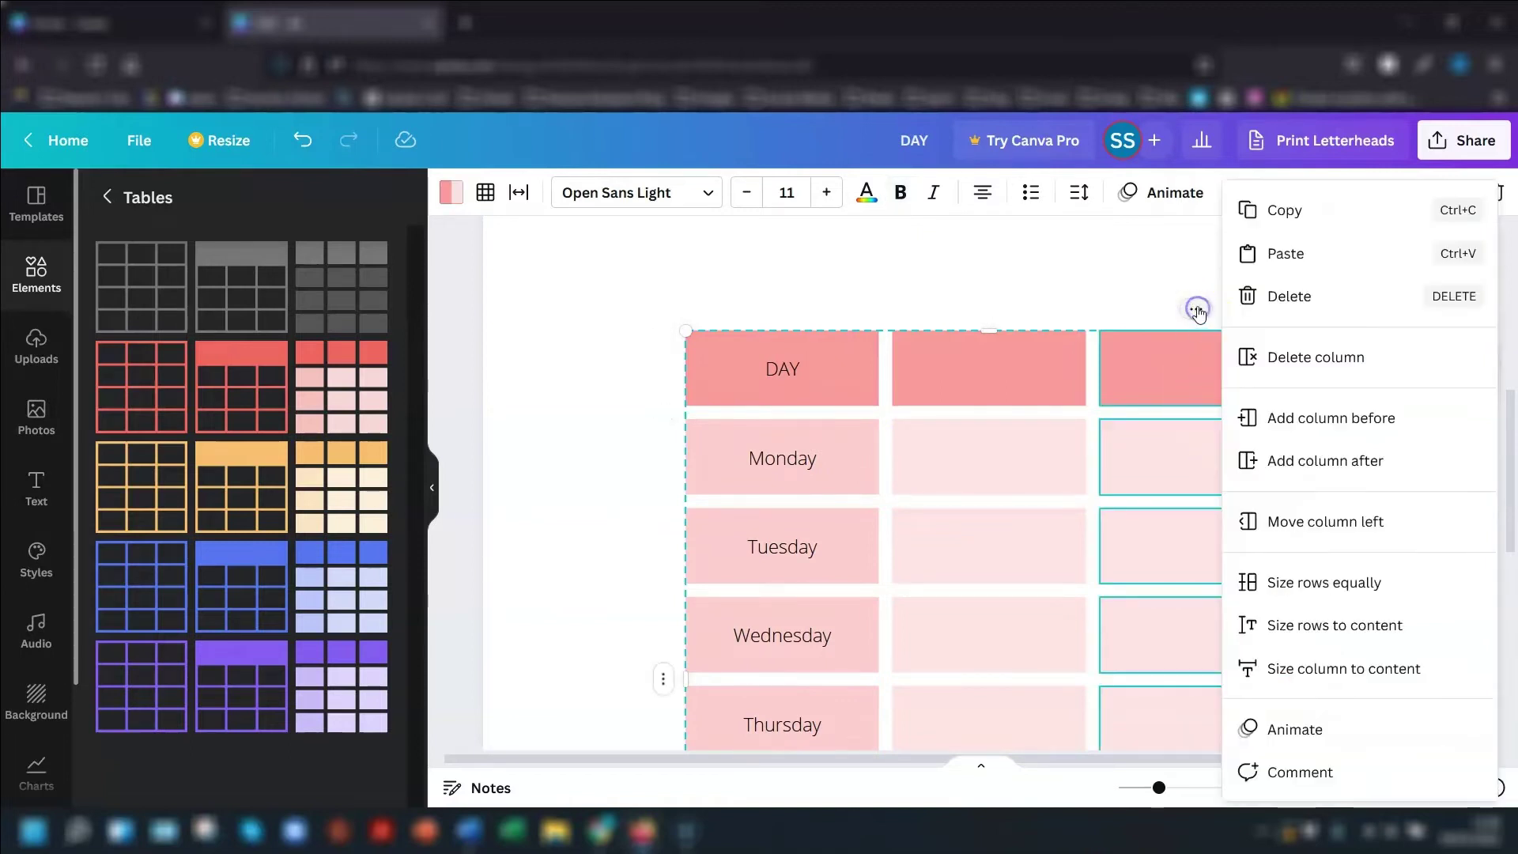
{"action": "left_click", "coordinate": [1345, 473]}
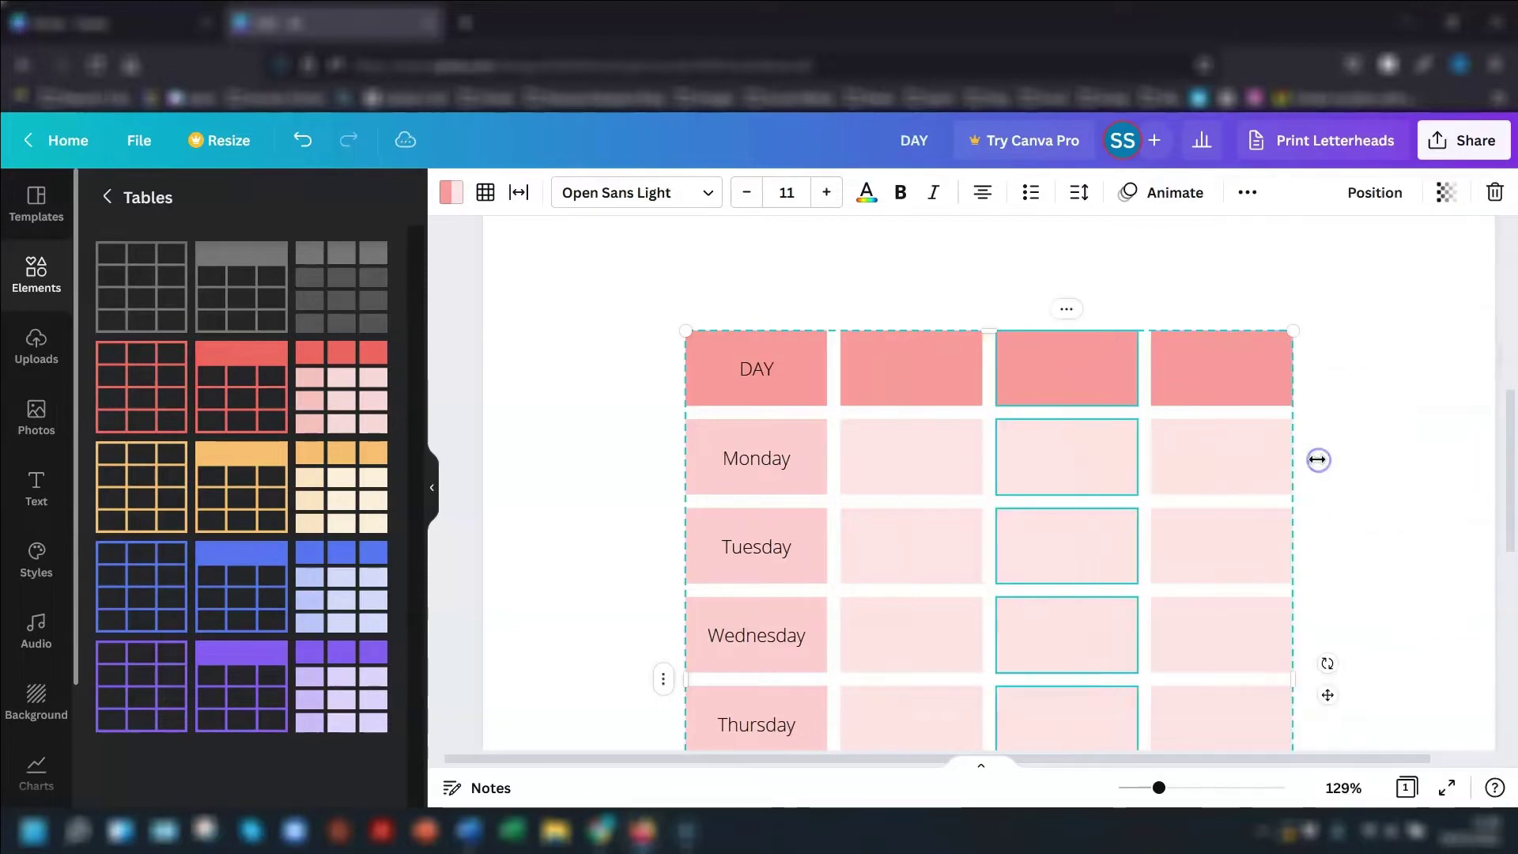
{"action": "left_click", "coordinate": [1067, 310]}
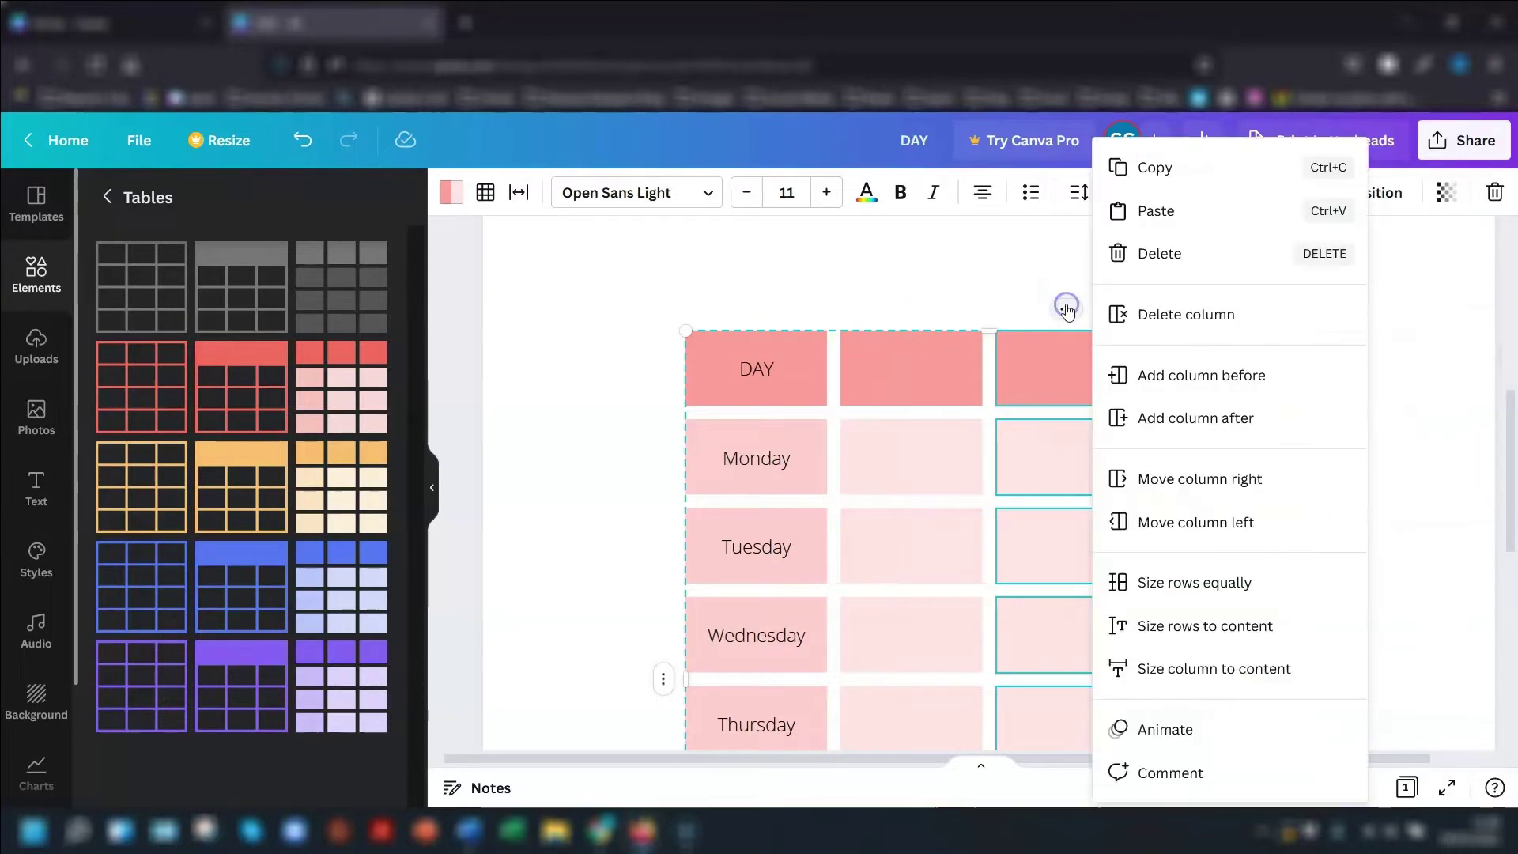
{"action": "left_click", "coordinate": [1131, 397]}
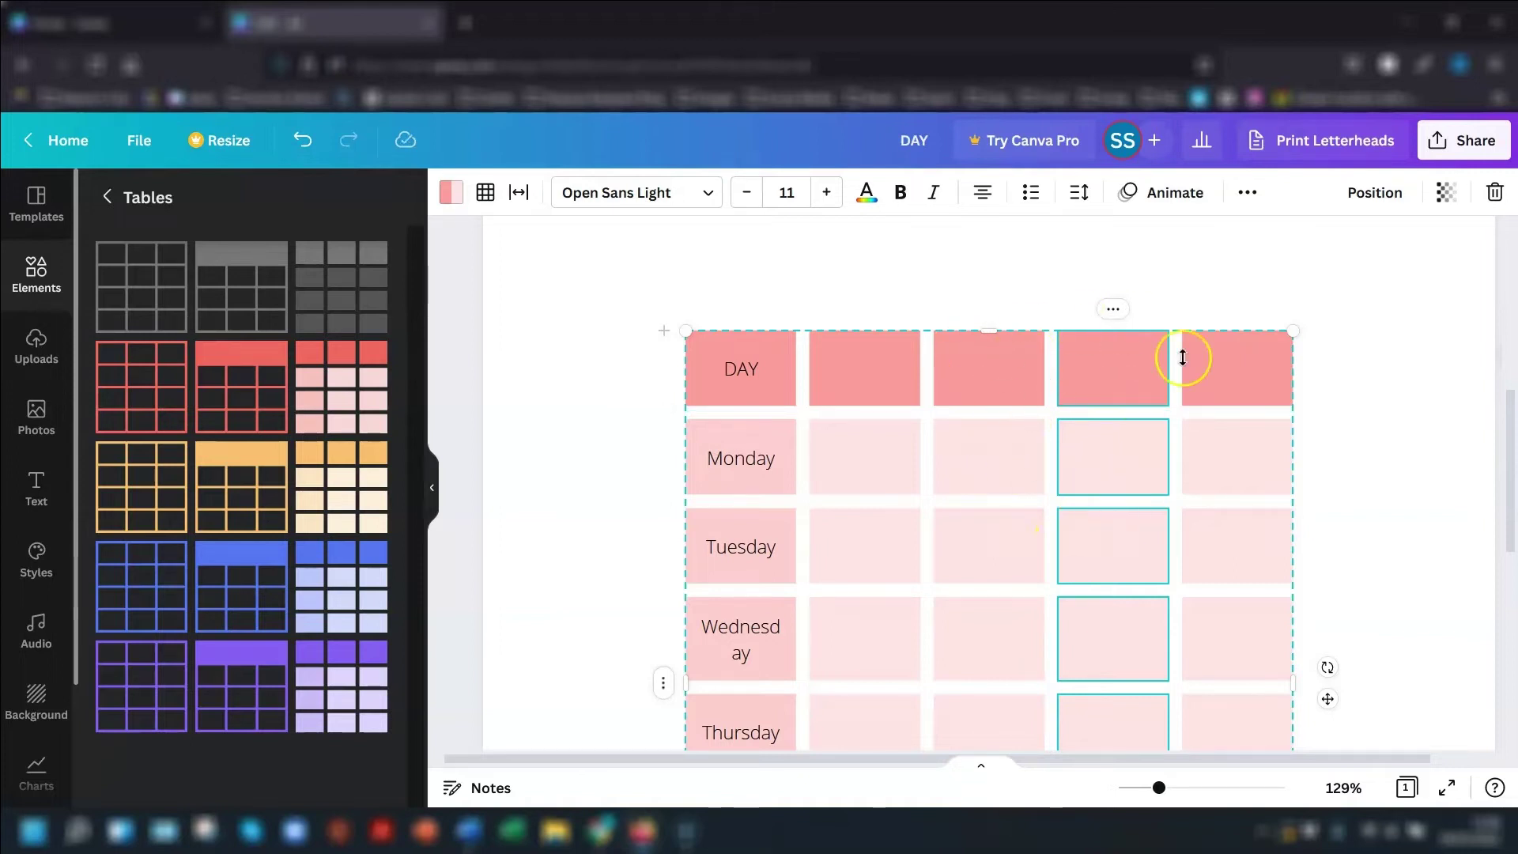
{"action": "key", "text": "ctrl+z"}
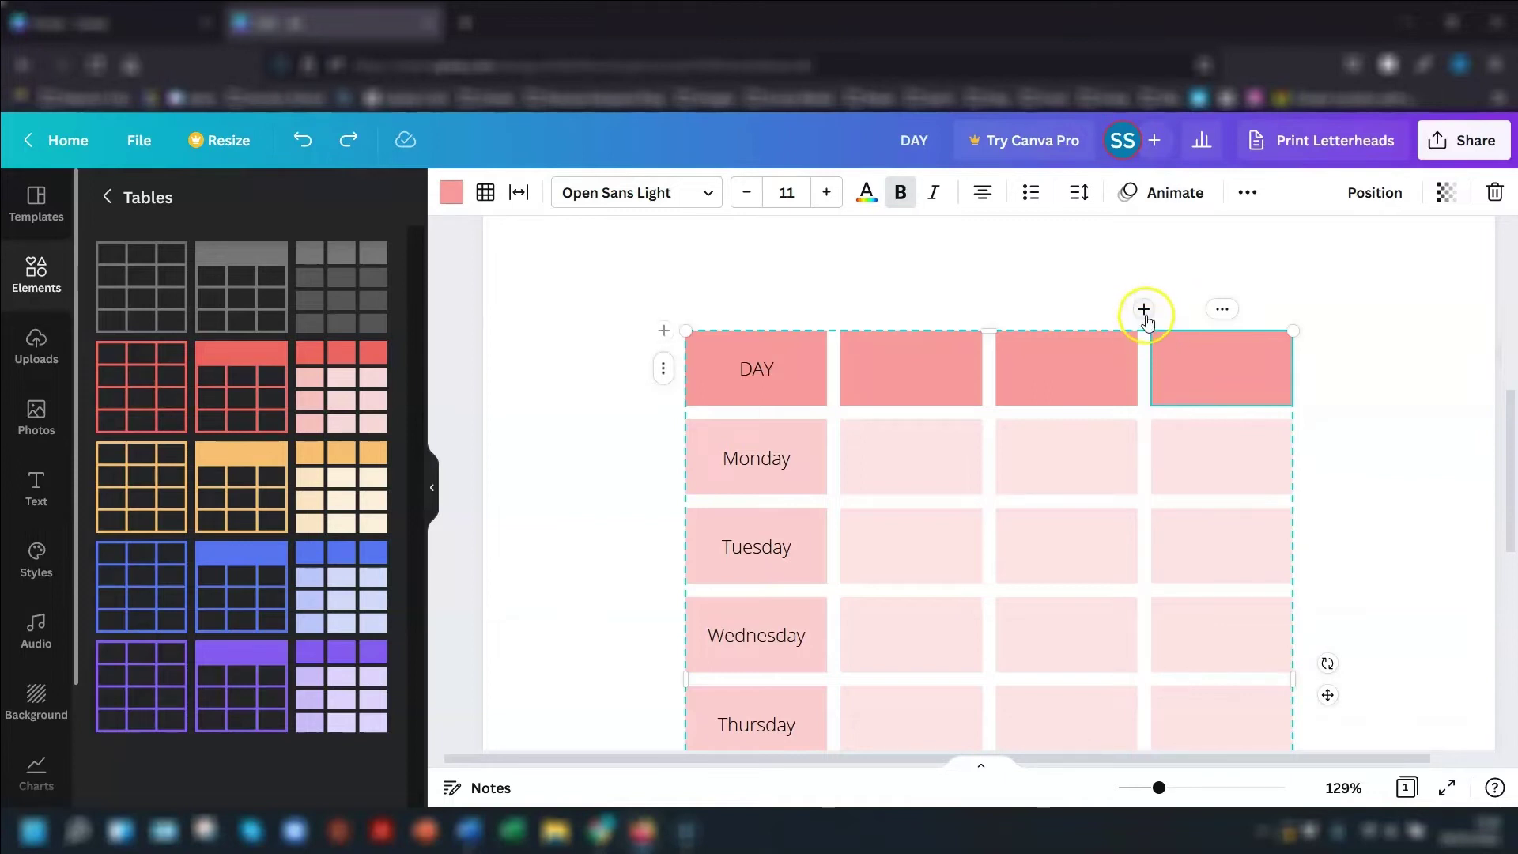
- Add a fifth and then a sixth column to the table
{"action": "left_click", "coordinate": [1146, 311]}
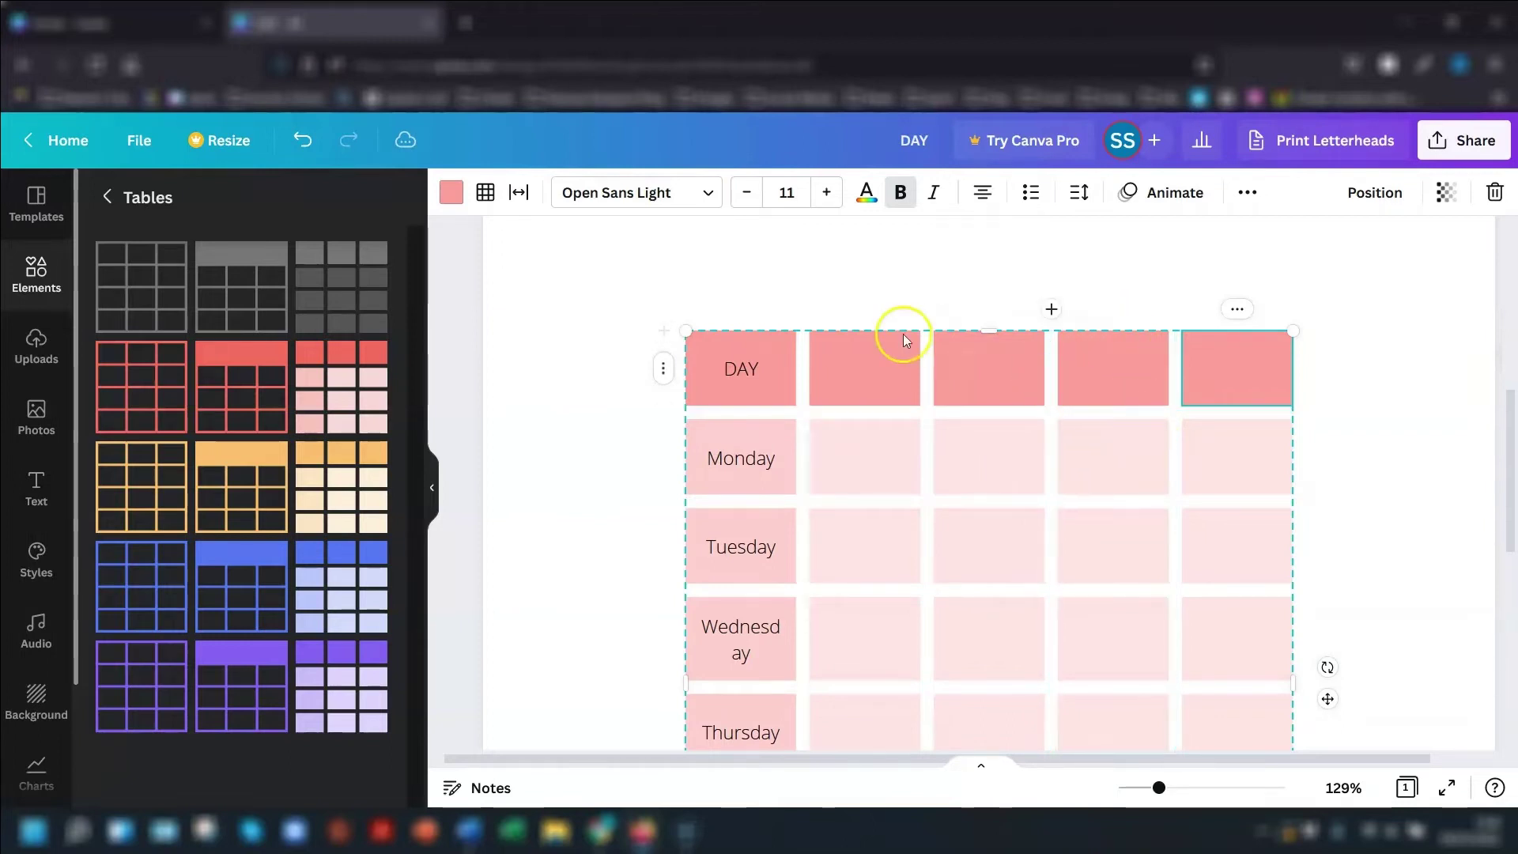
{"action": "left_click", "coordinate": [1268, 363]}
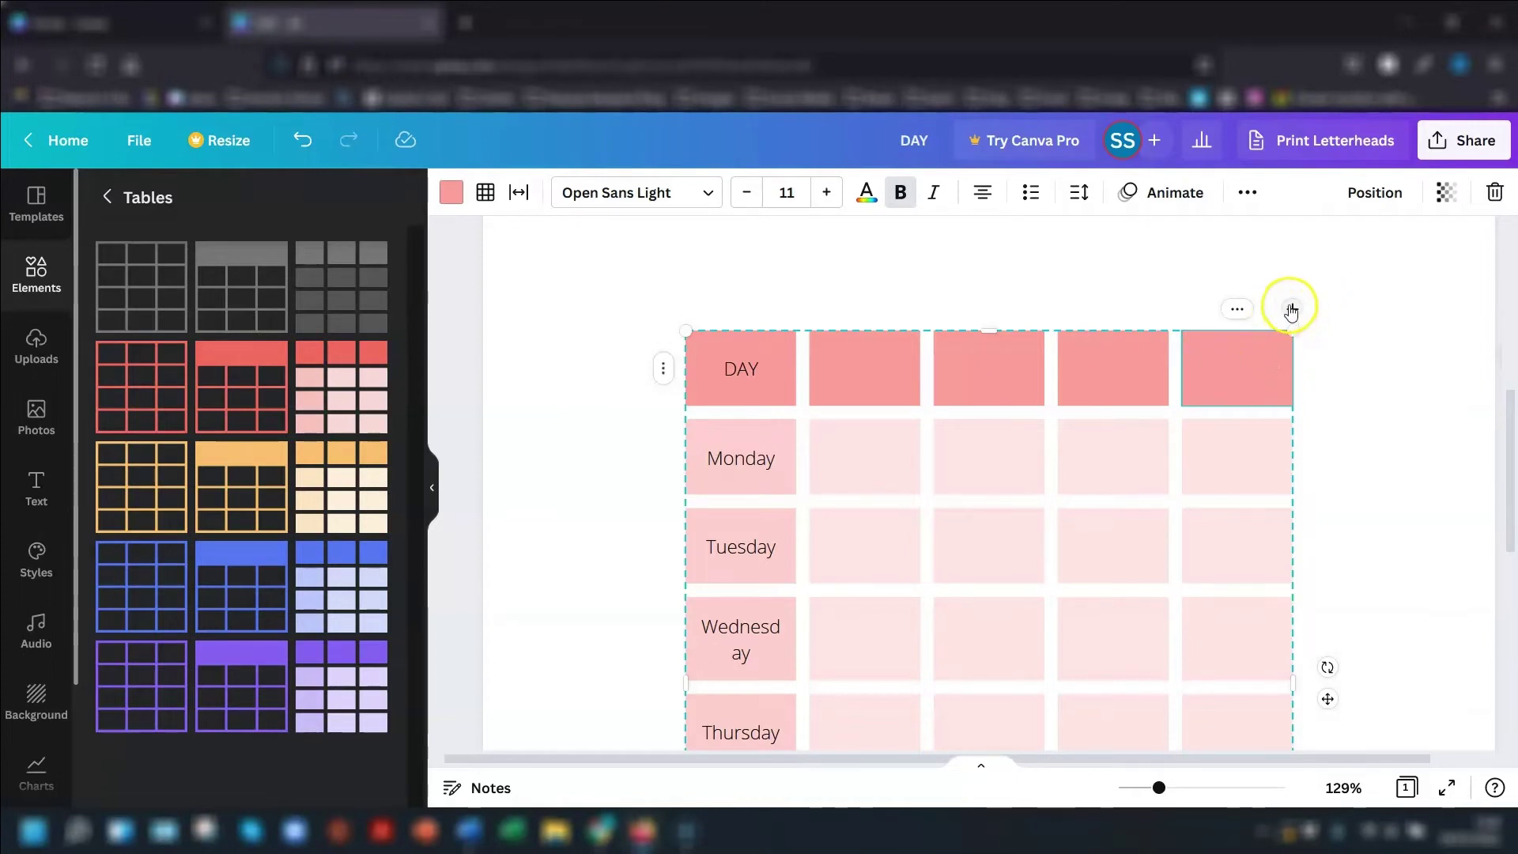
{"action": "left_click", "coordinate": [1293, 310]}
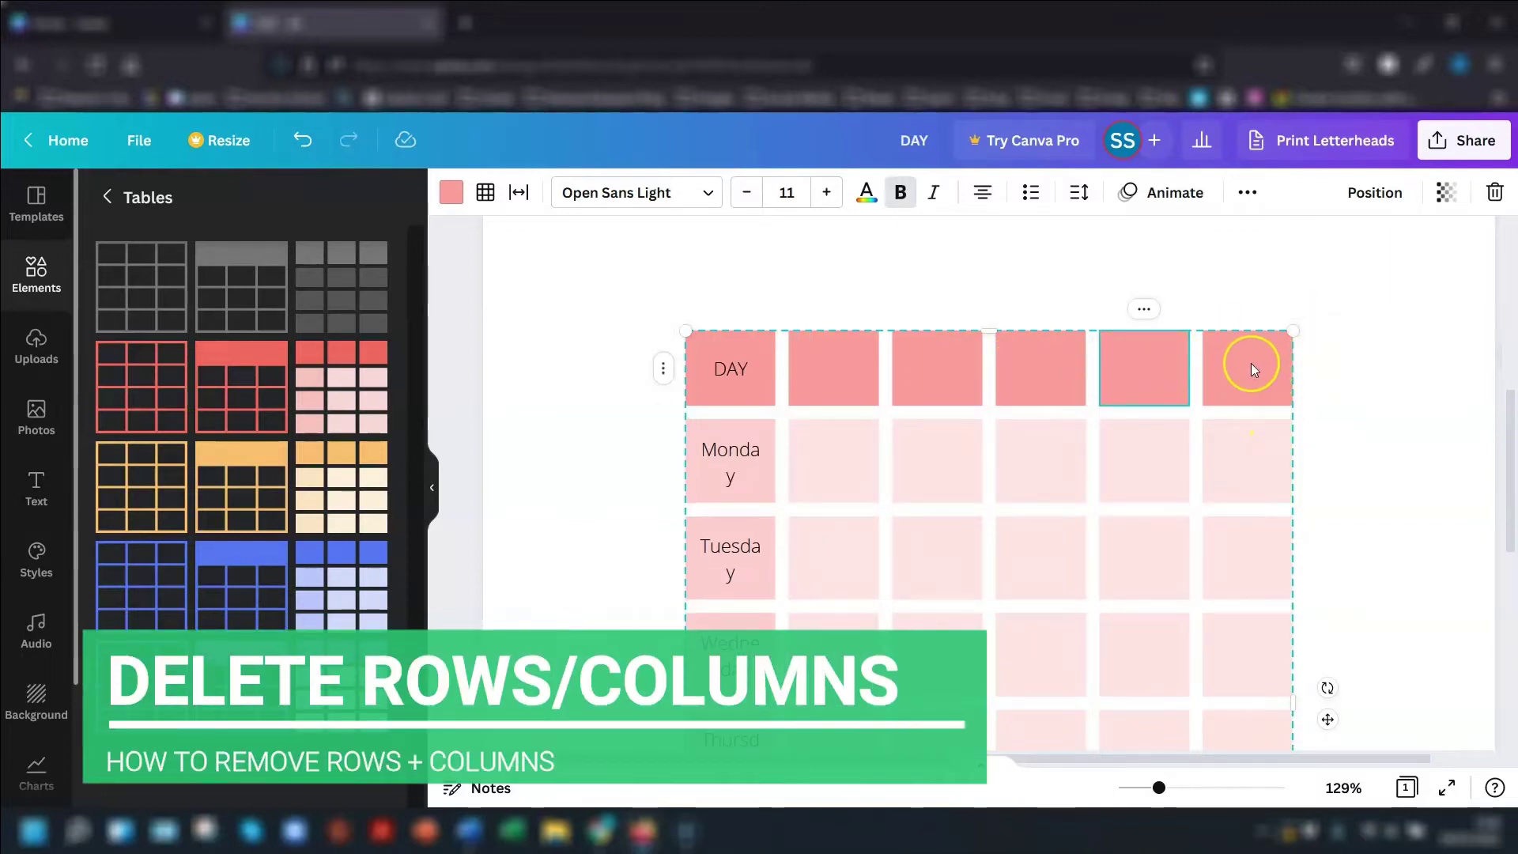
- Delete the sixth column so the table has five columns again
{"action": "left_click", "coordinate": [1249, 363]}
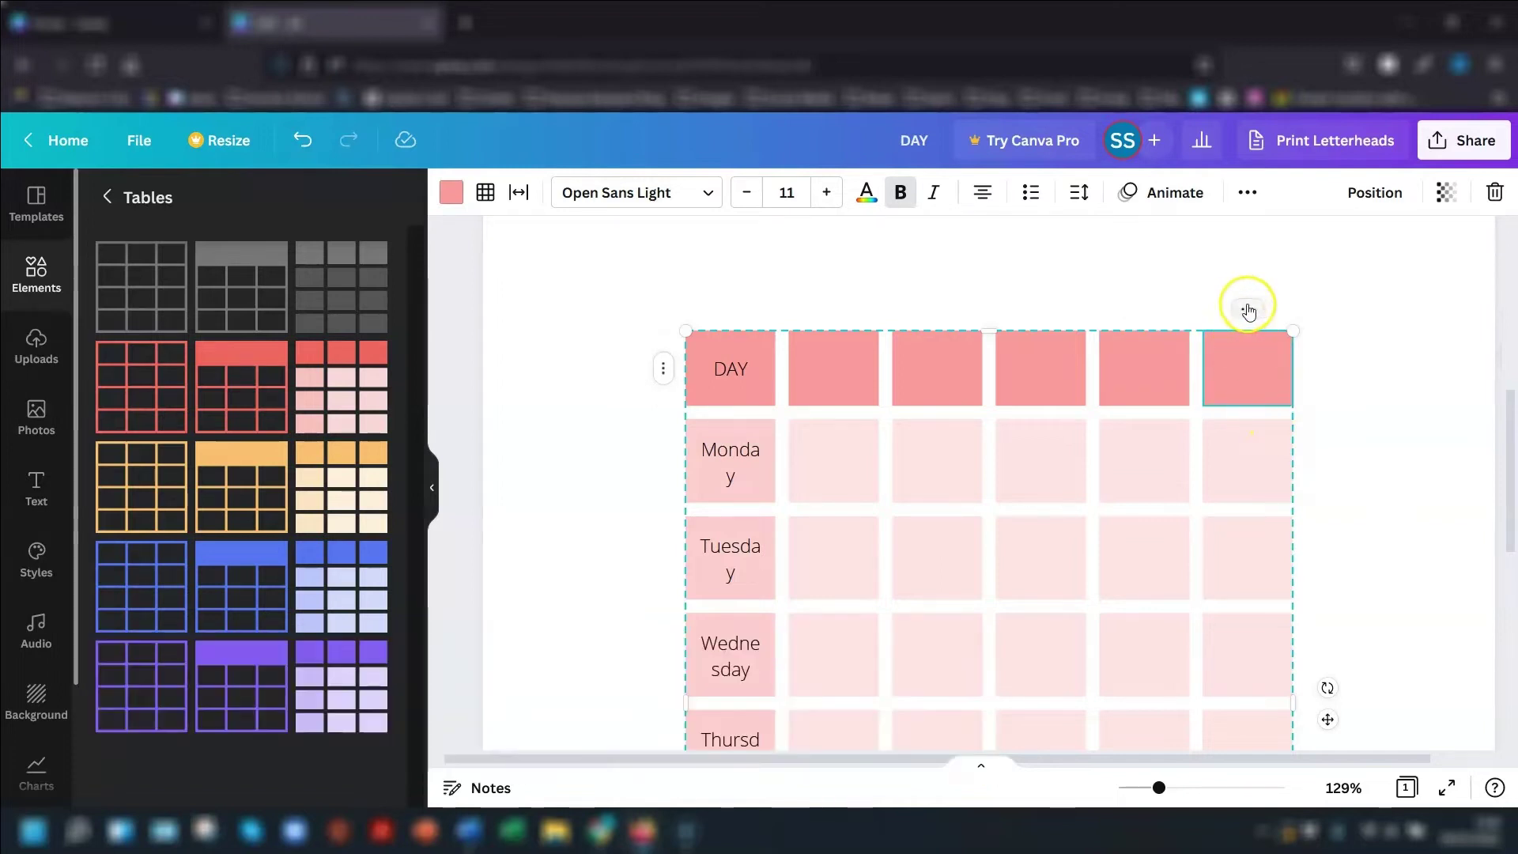
{"action": "left_click", "coordinate": [1249, 307]}
{"action": "left_click", "coordinate": [1094, 359]}
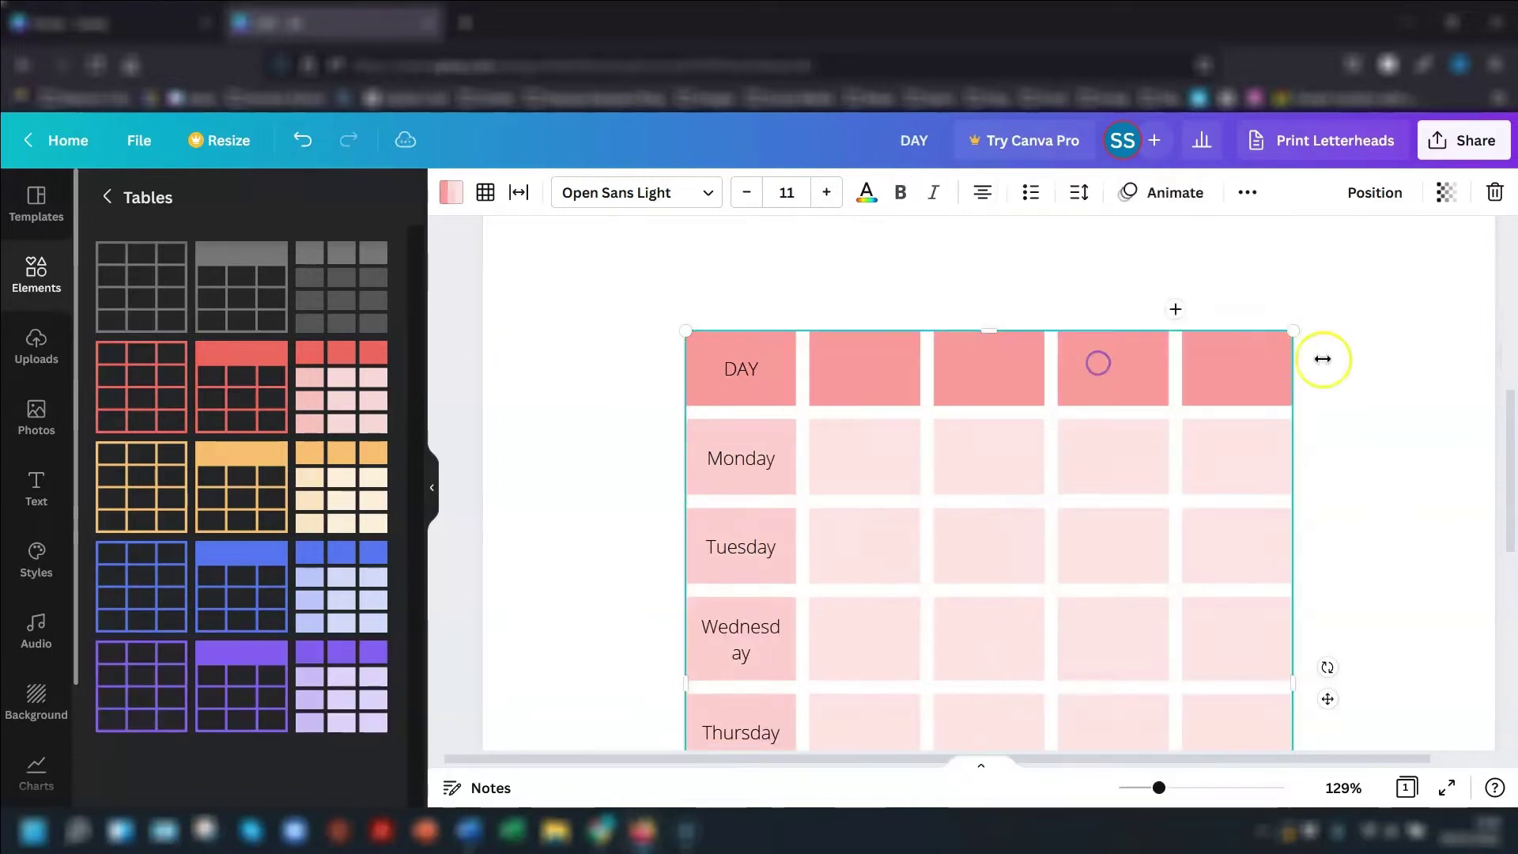
{"action": "left_click", "coordinate": [1331, 363]}
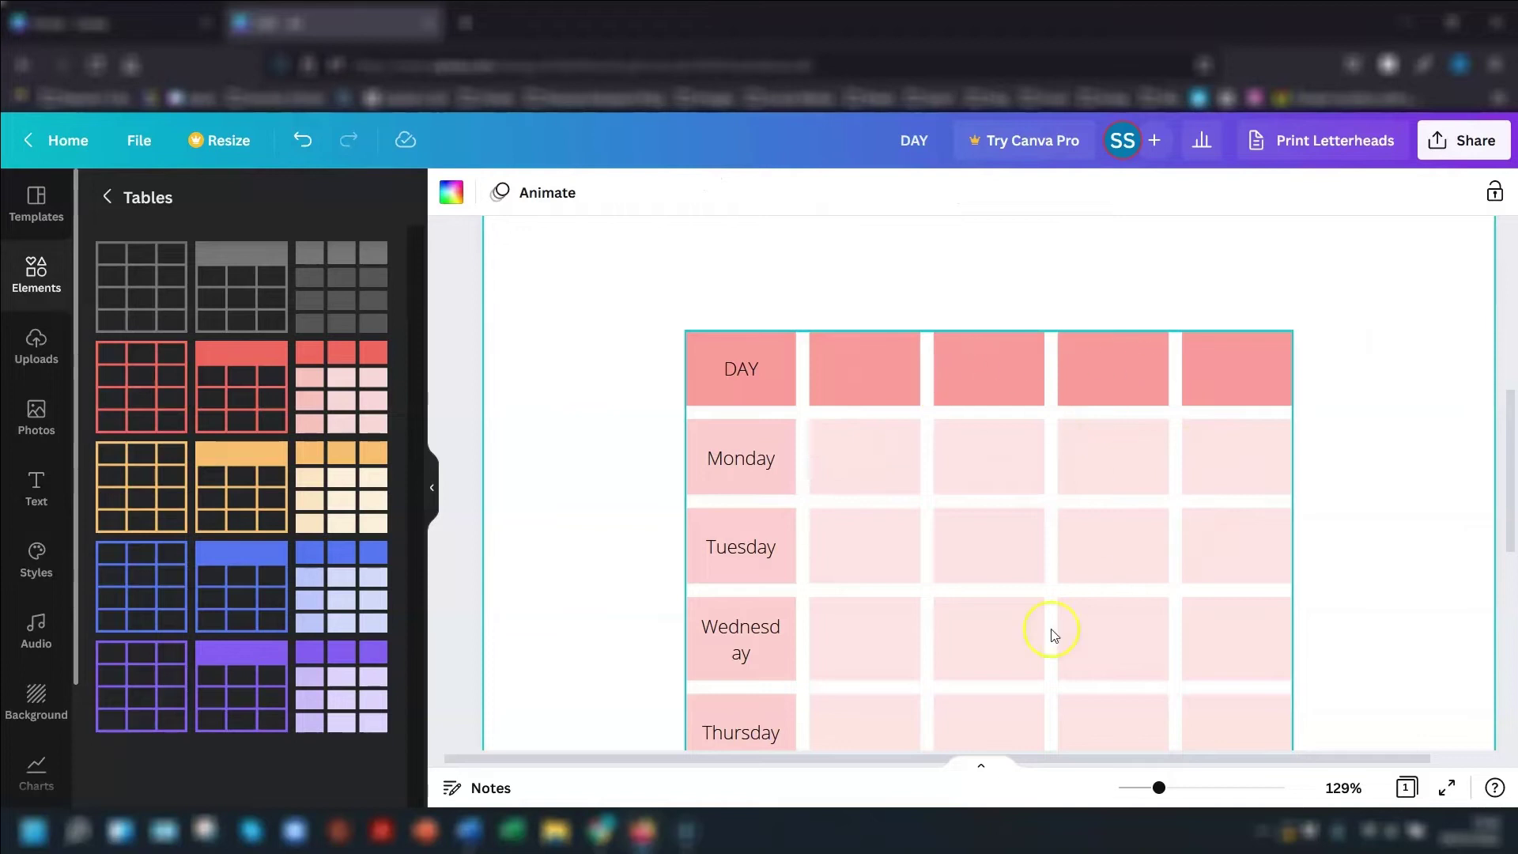
{"action": "right_click", "coordinate": [975, 373]}
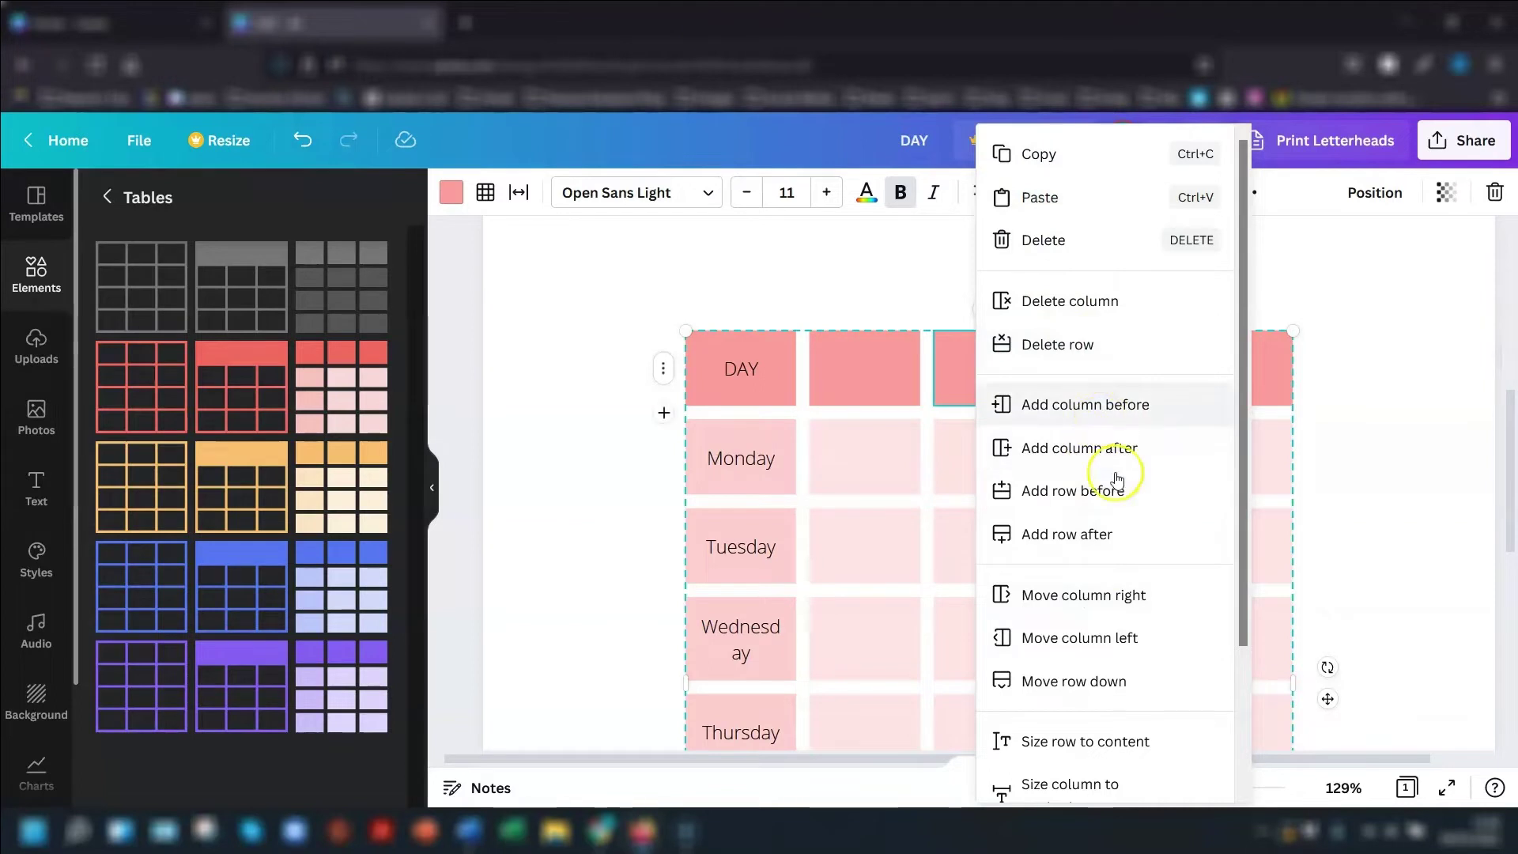
{"action": "left_click", "coordinate": [583, 382]}
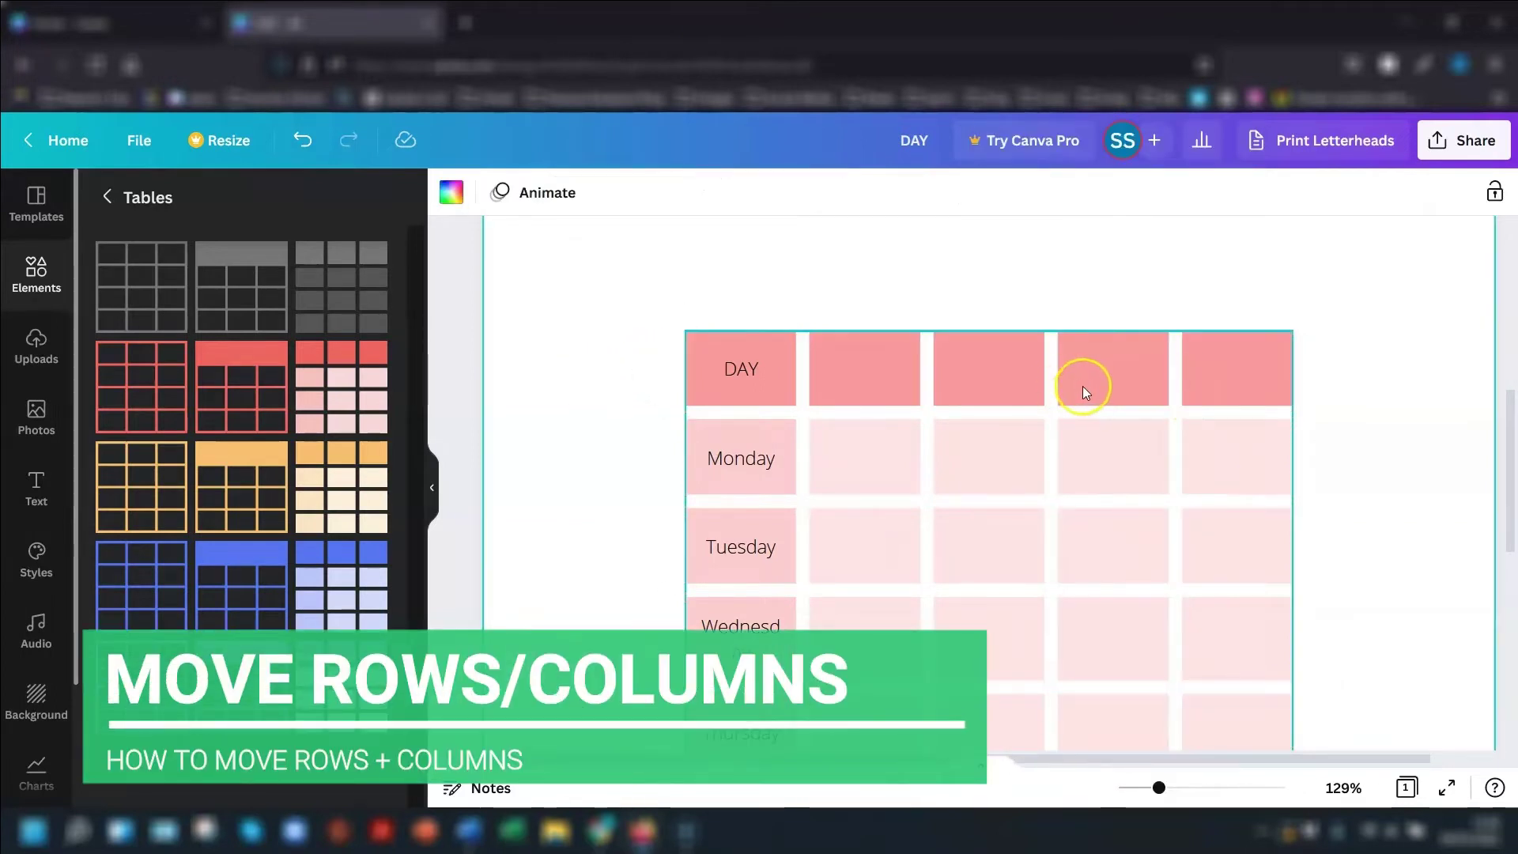
{"action": "left_click", "coordinate": [1102, 368]}
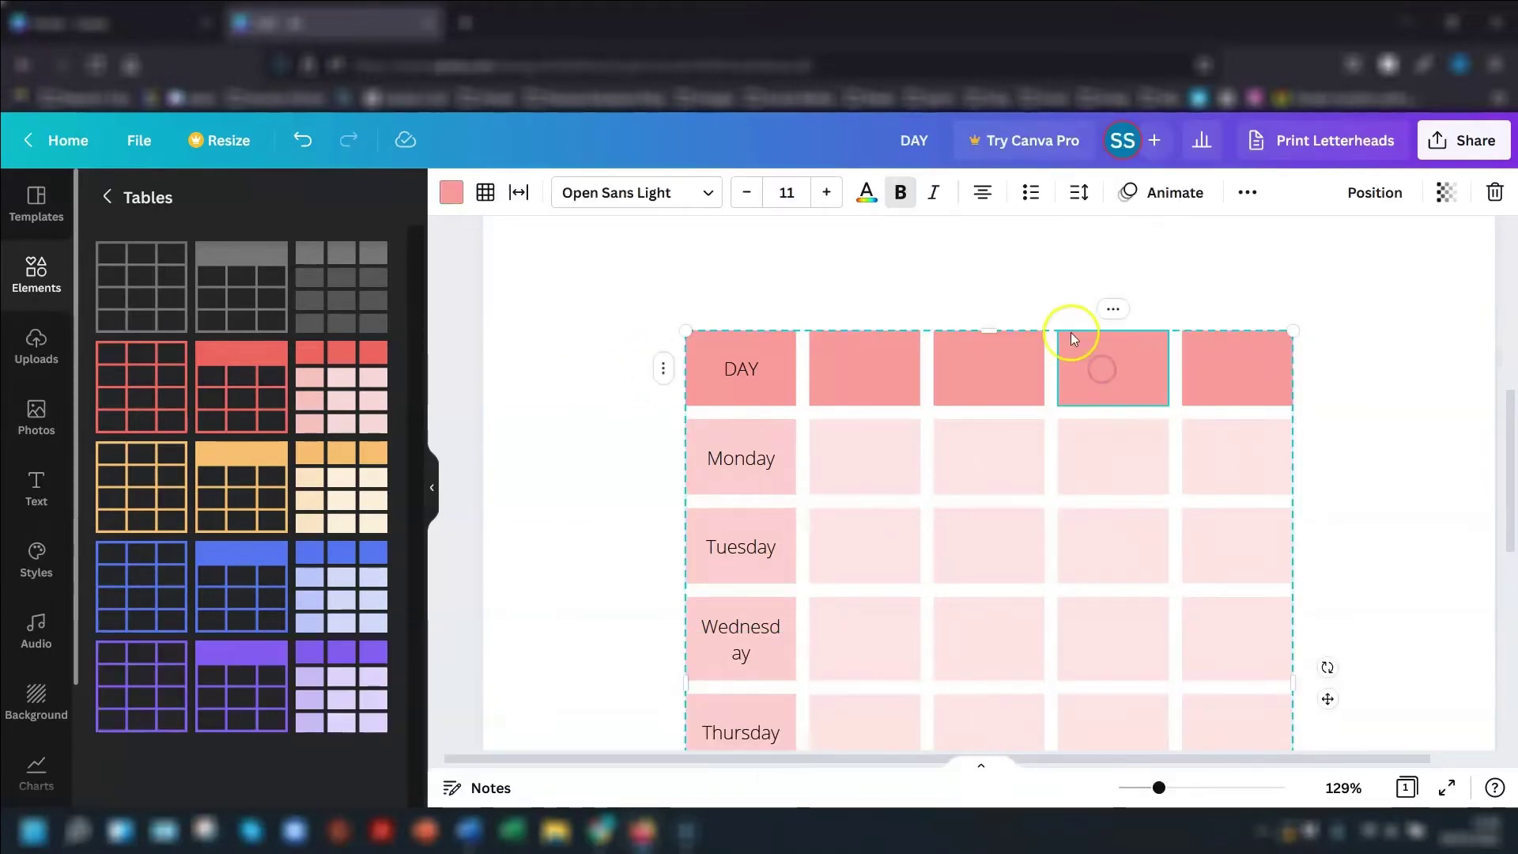
{"action": "right_click", "coordinate": [1106, 373]}
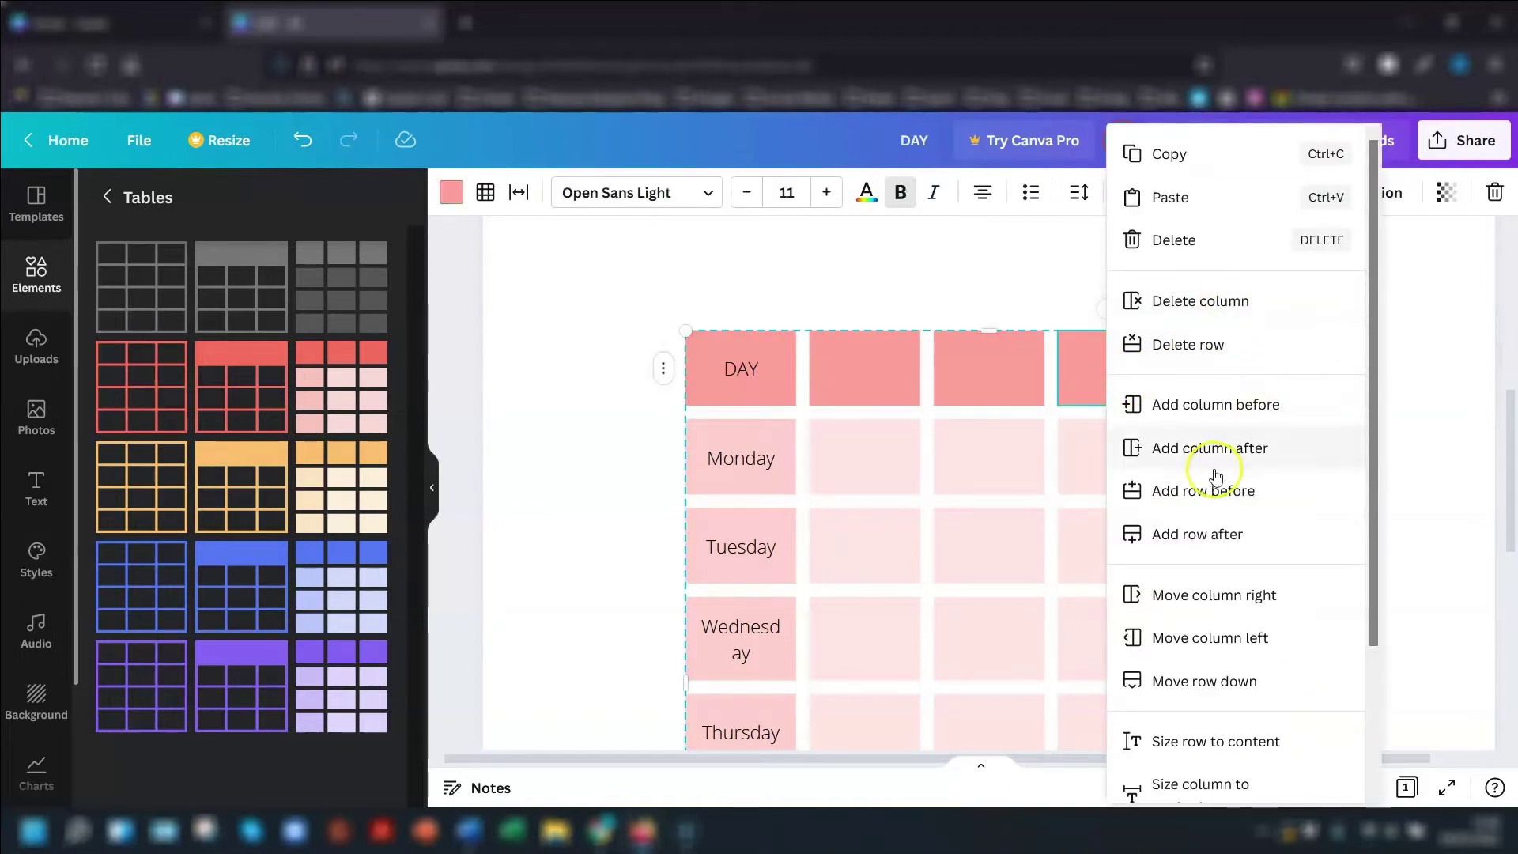
{"action": "scroll", "coordinate": [1281, 486], "scroll_direction": "down", "scroll_amount": 1}
{"action": "scroll", "coordinate": [1285, 490], "scroll_direction": "down", "scroll_amount": 2}
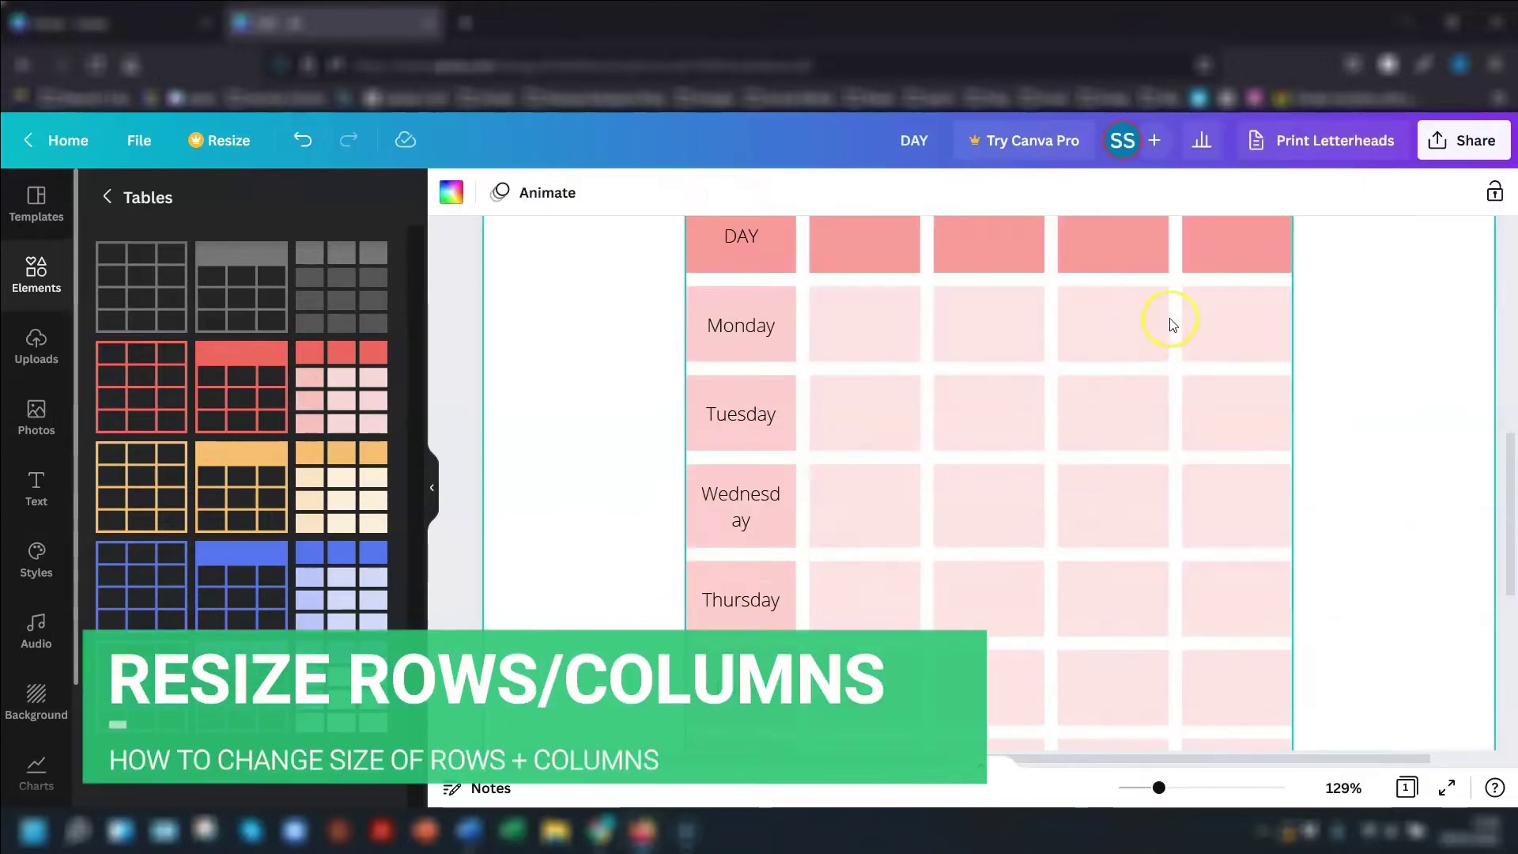
- Narrow the second and fourth columns, shorten the Monday row, and enlarge the whole table
{"action": "scroll", "coordinate": [1186, 312], "scroll_direction": "up", "scroll_amount": 1}
{"action": "scroll", "coordinate": [1244, 349], "scroll_direction": "up", "scroll_amount": 2}
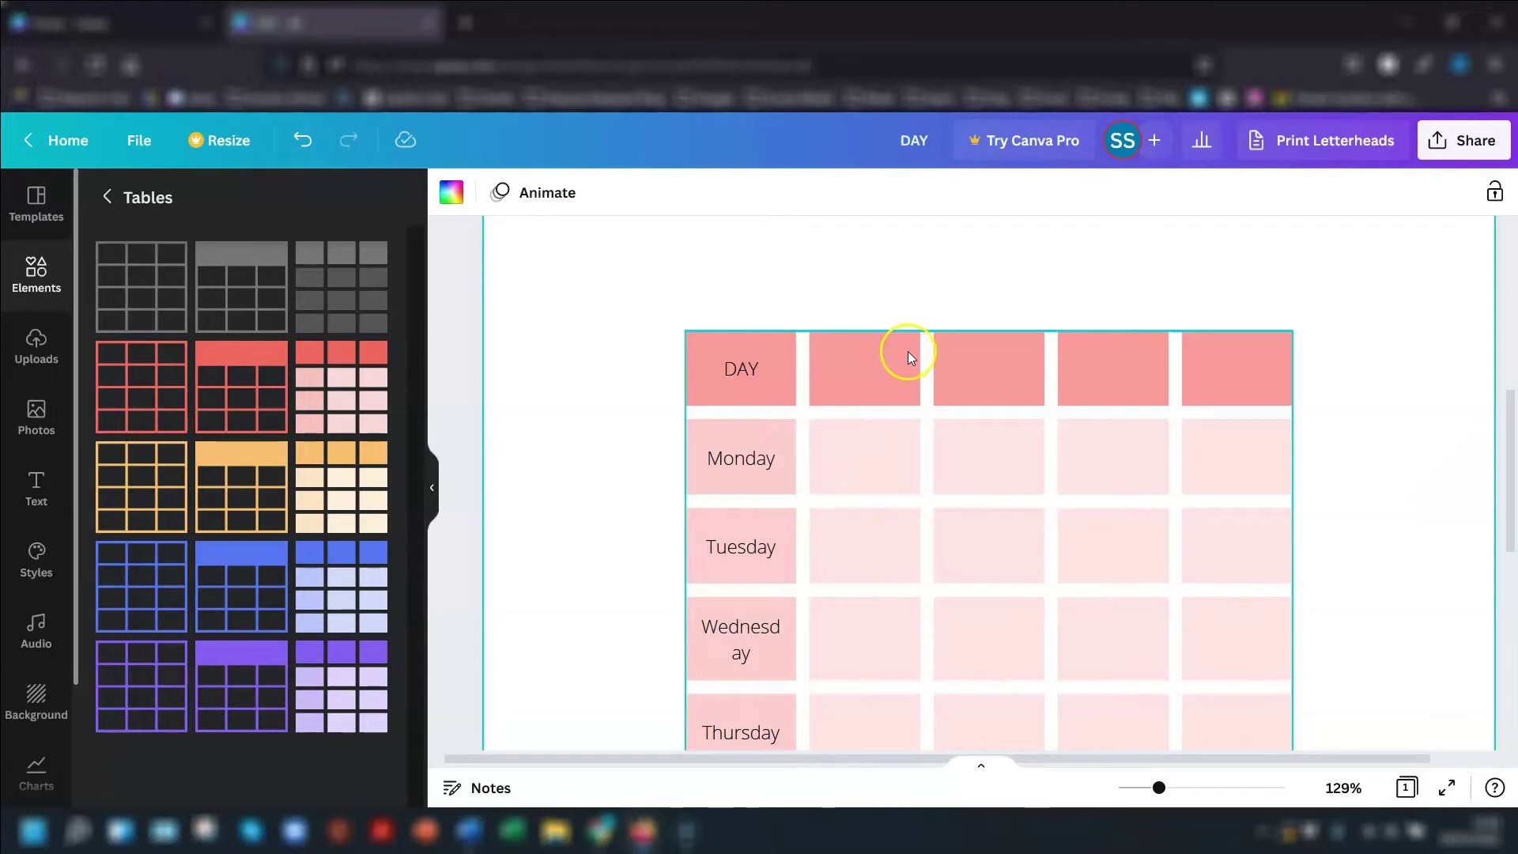
{"action": "left_click", "coordinate": [878, 362]}
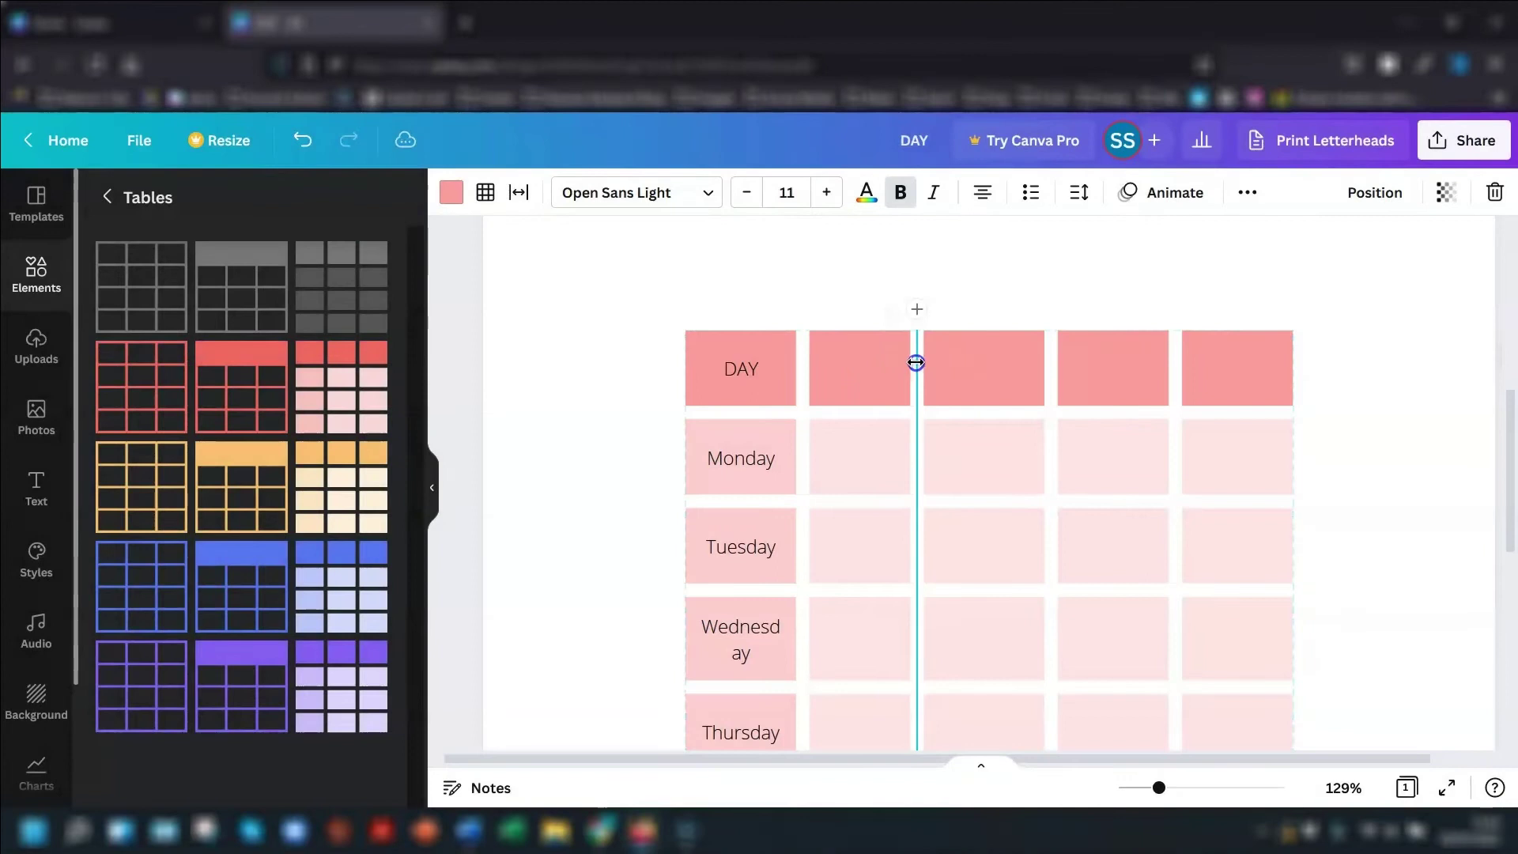
{"action": "left_click_drag", "start_coordinate": [915, 363], "coordinate": [880, 363]}
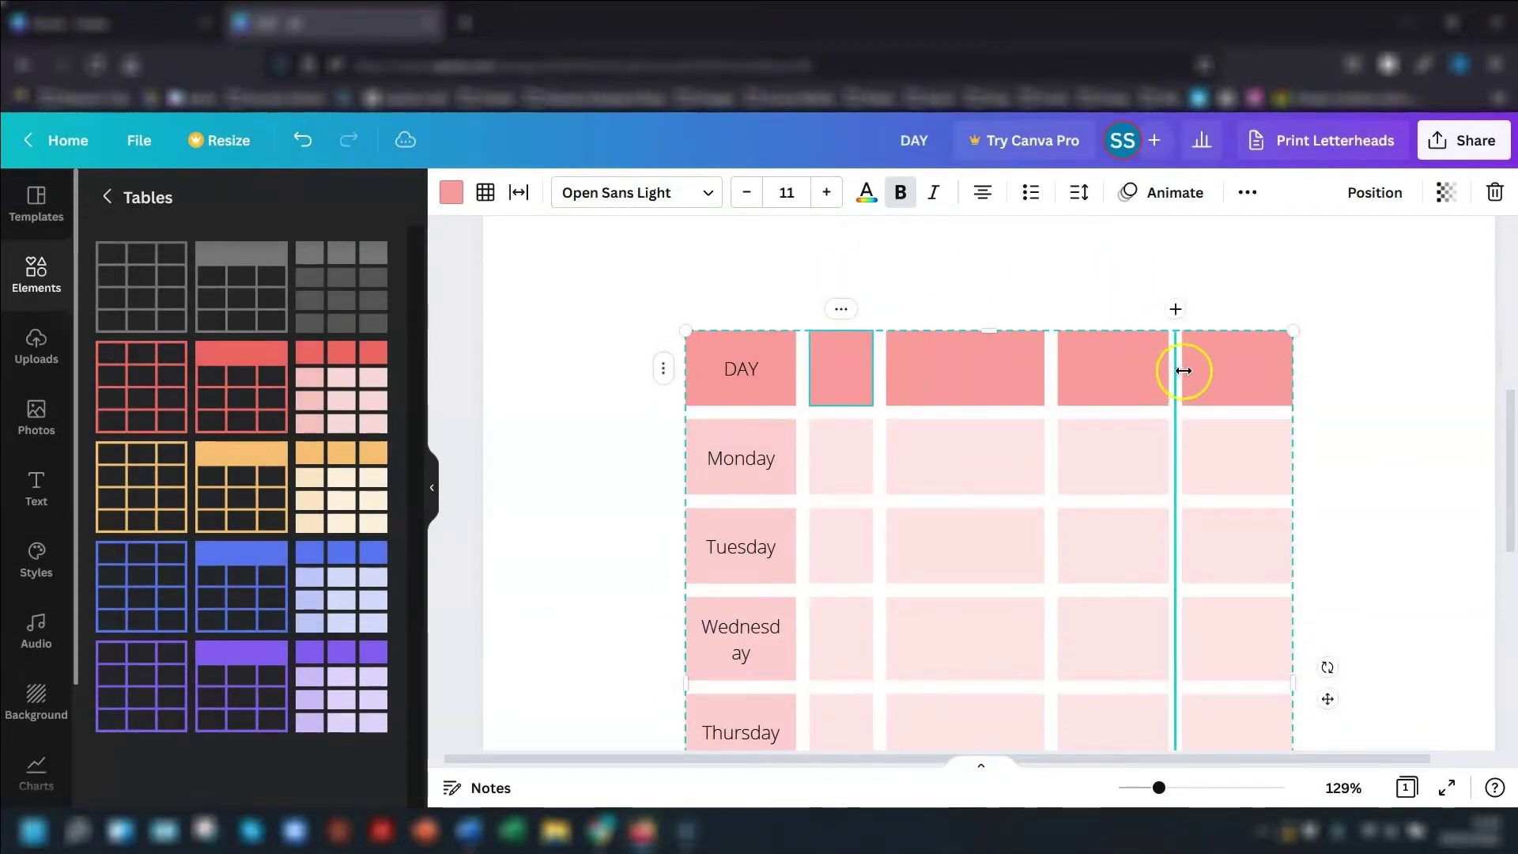
{"action": "left_click_drag", "start_coordinate": [1176, 373], "coordinate": [1140, 369]}
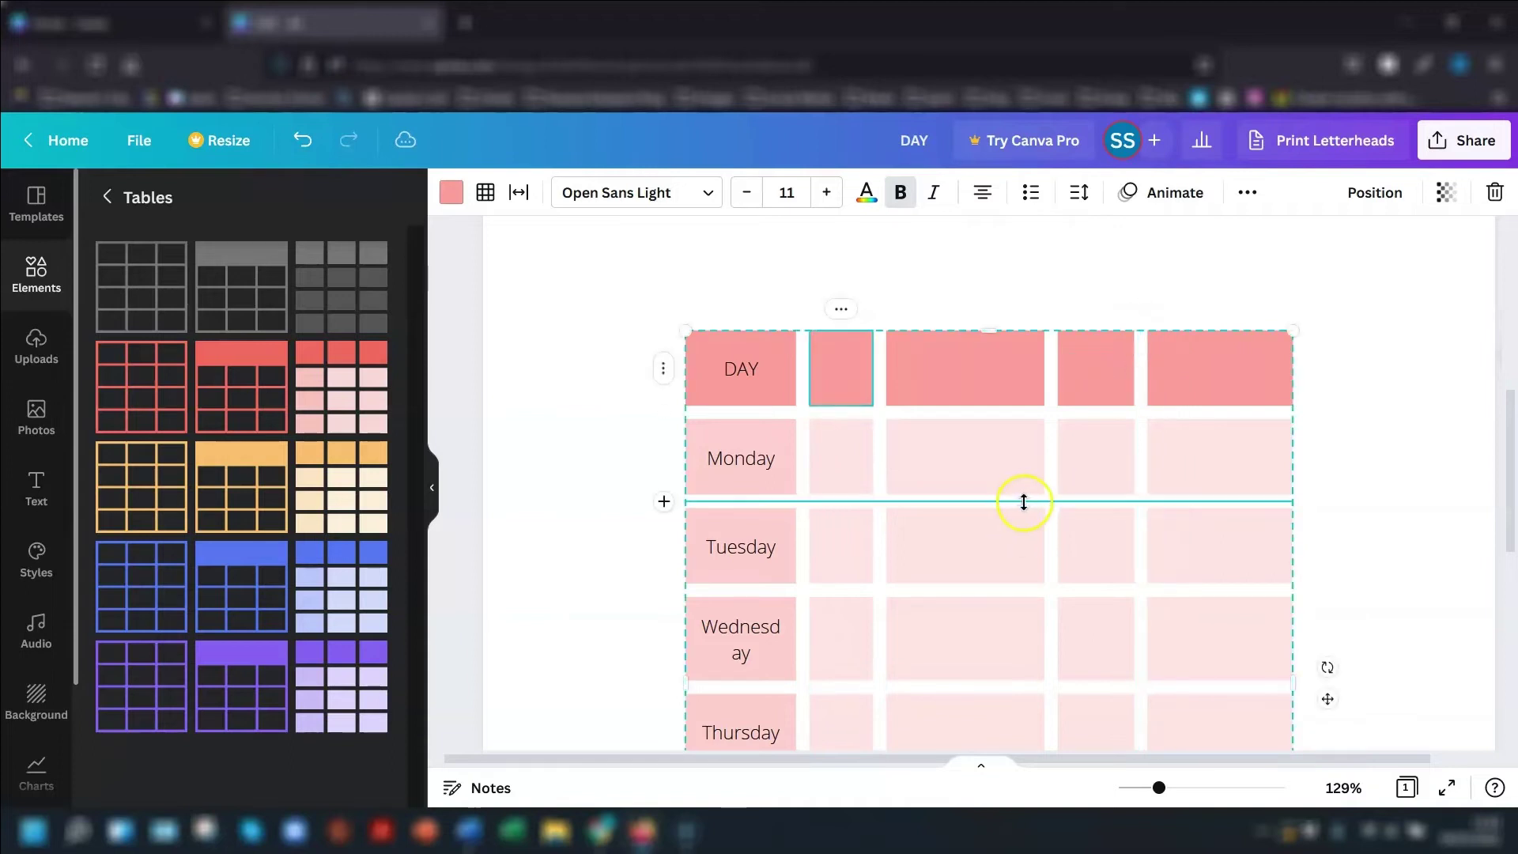
{"action": "left_click_drag", "start_coordinate": [1022, 502], "coordinate": [1023, 444]}
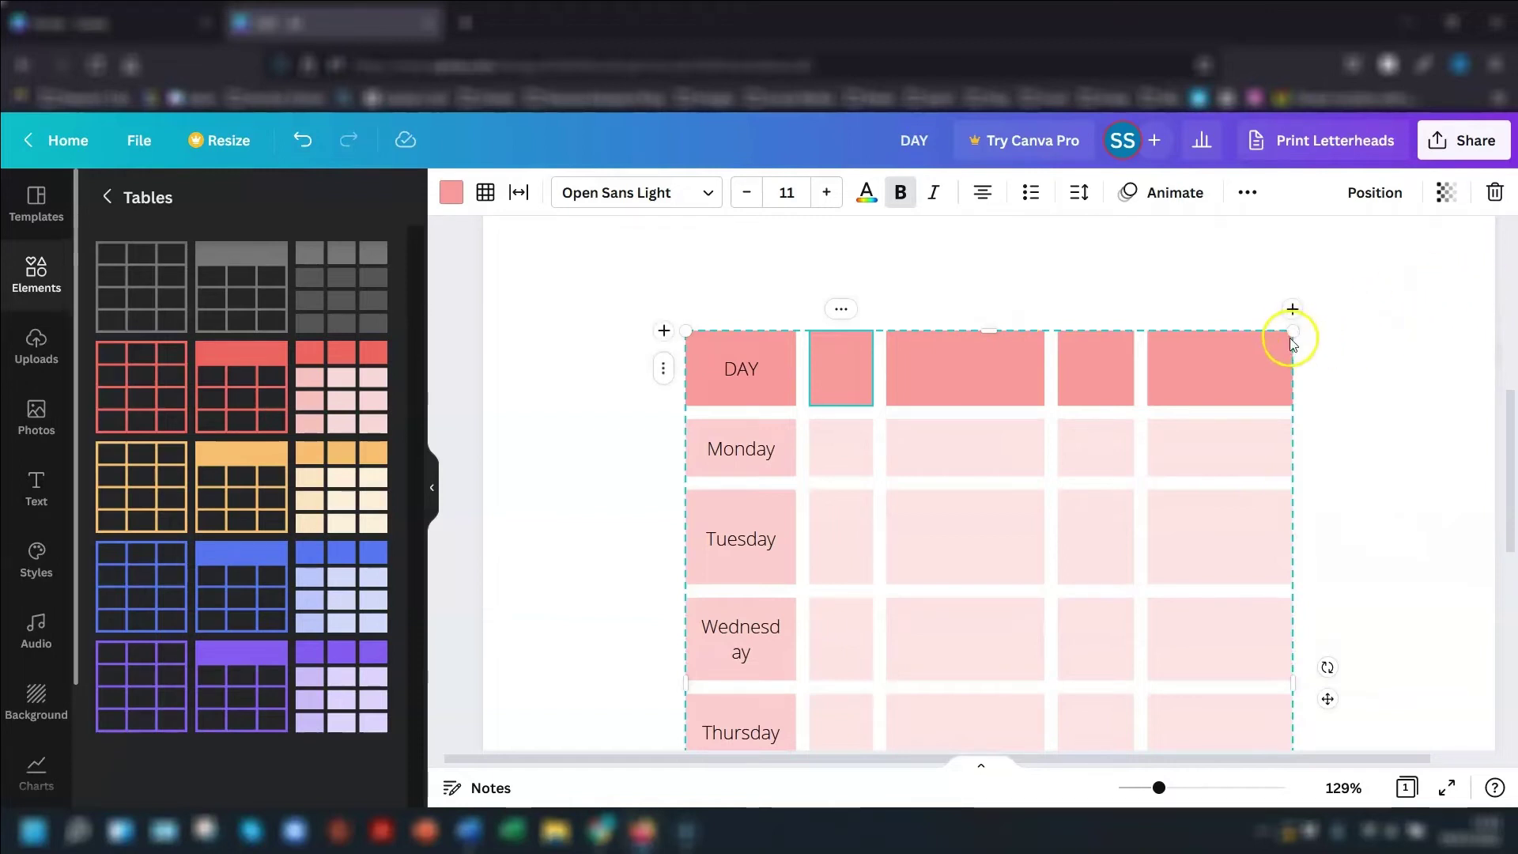
{"action": "left_click_drag", "start_coordinate": [1294, 333], "coordinate": [1409, 290]}
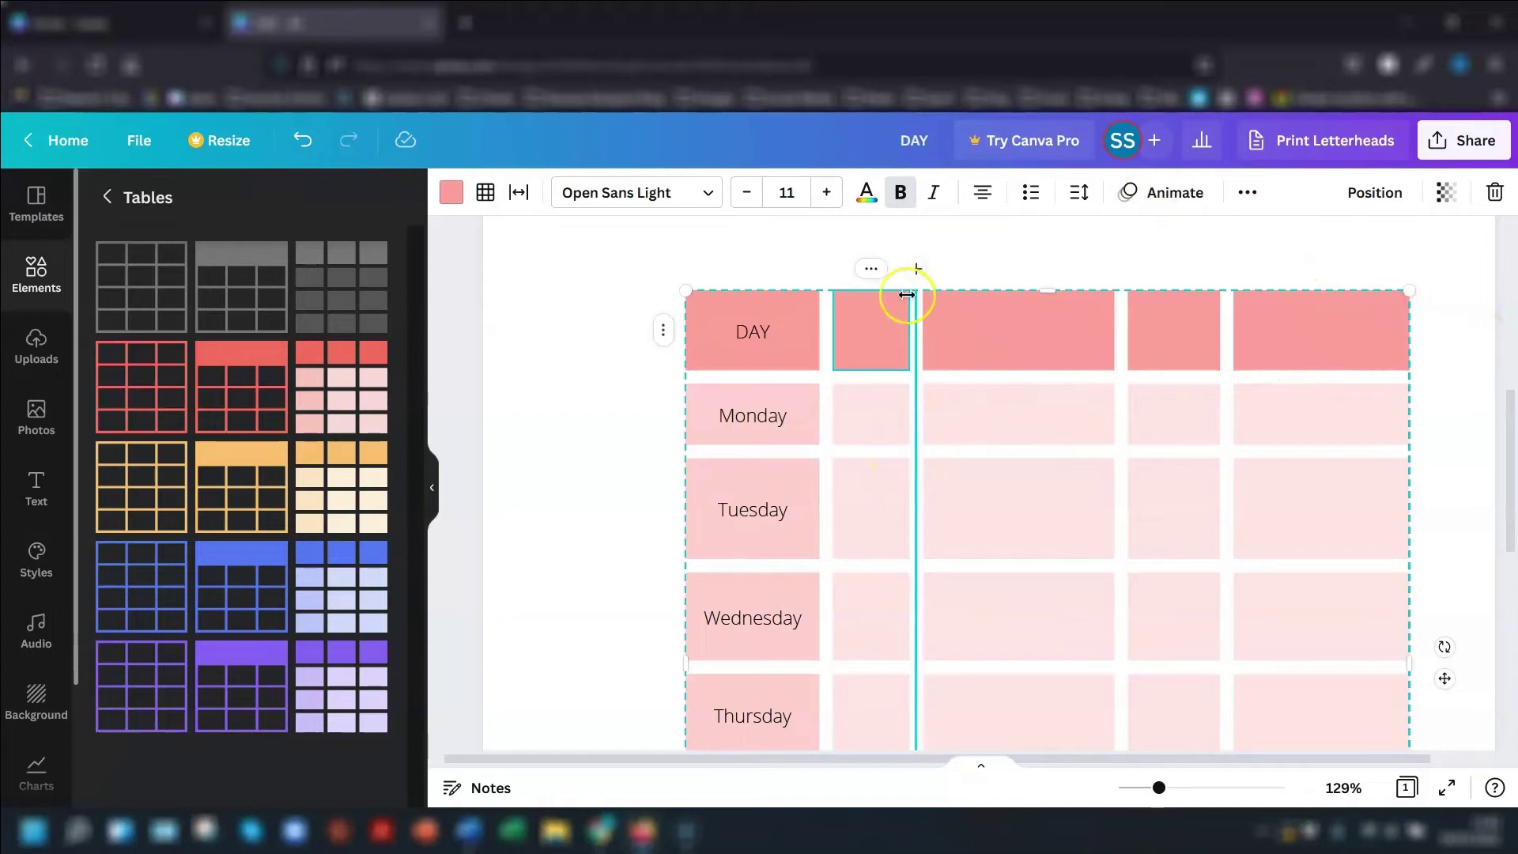
- Apply Size rows equally and Size columns equally to the five-column table
{"action": "left_click", "coordinate": [871, 270]}
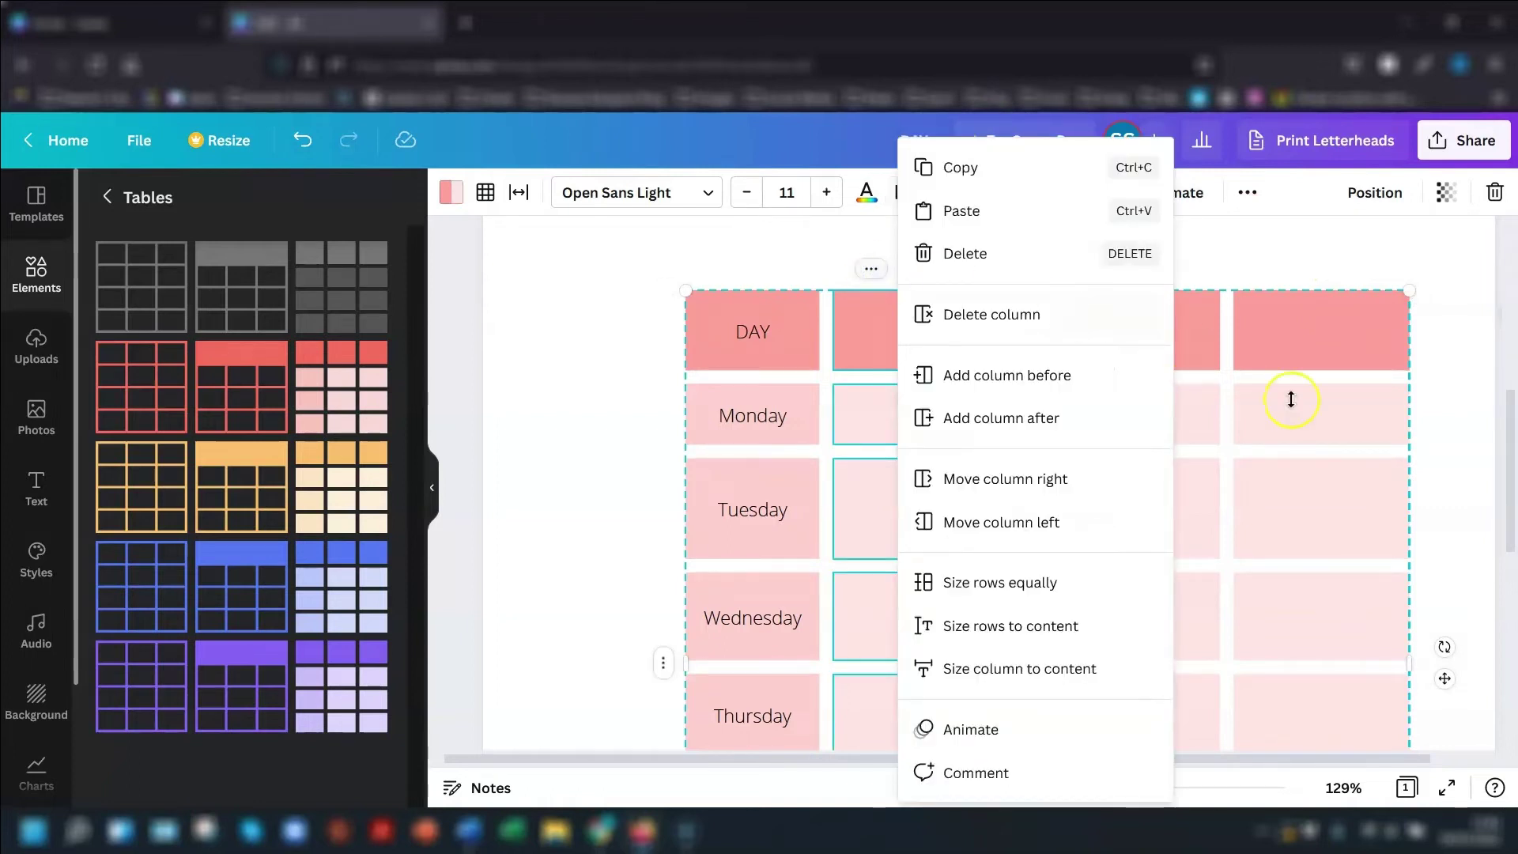
{"action": "left_click", "coordinate": [989, 585]}
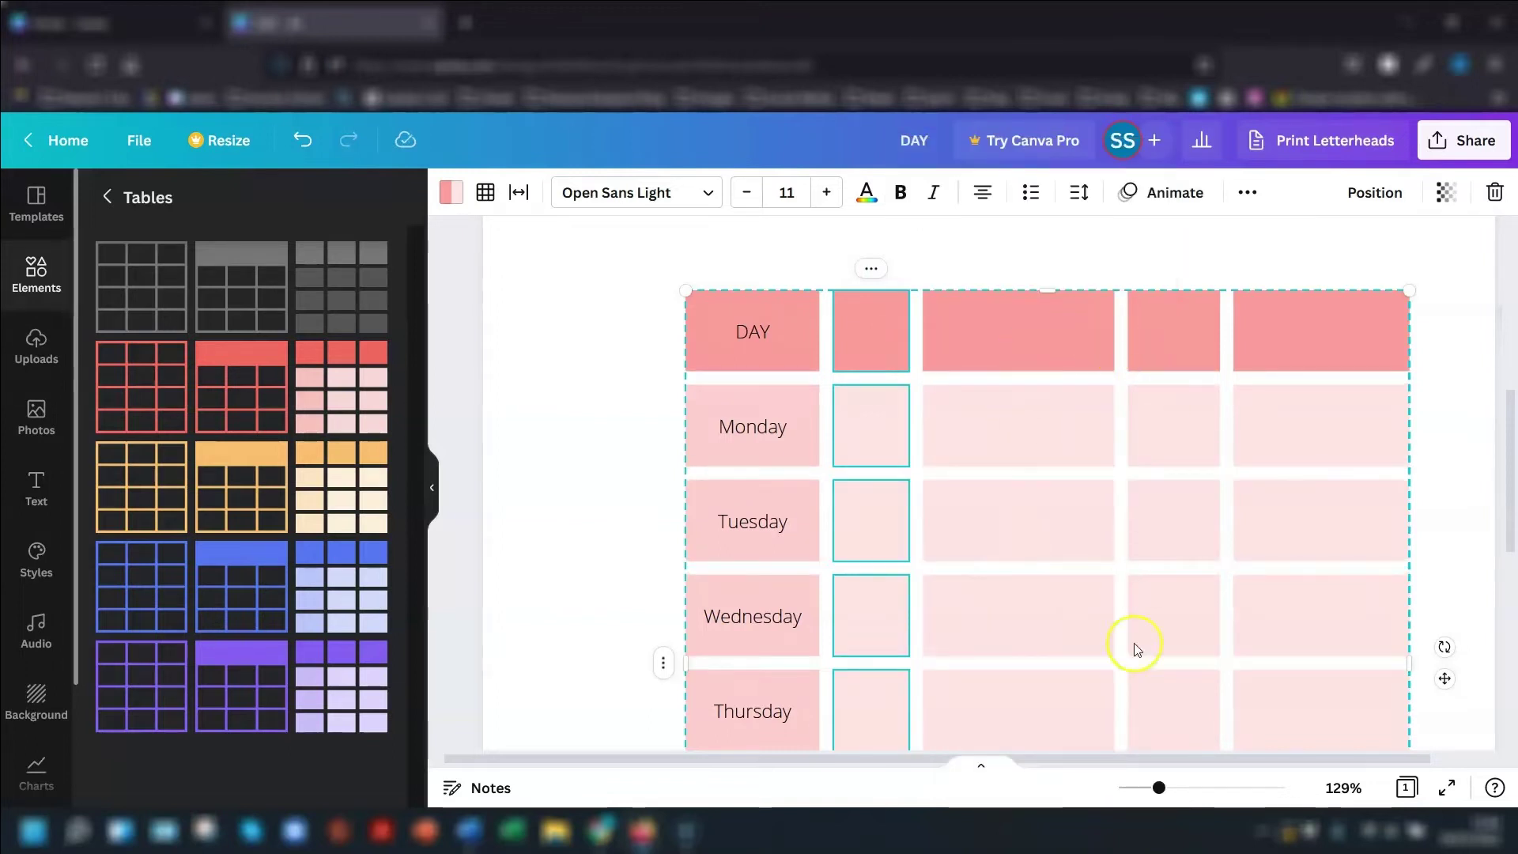
{"action": "right_click", "coordinate": [664, 664]}
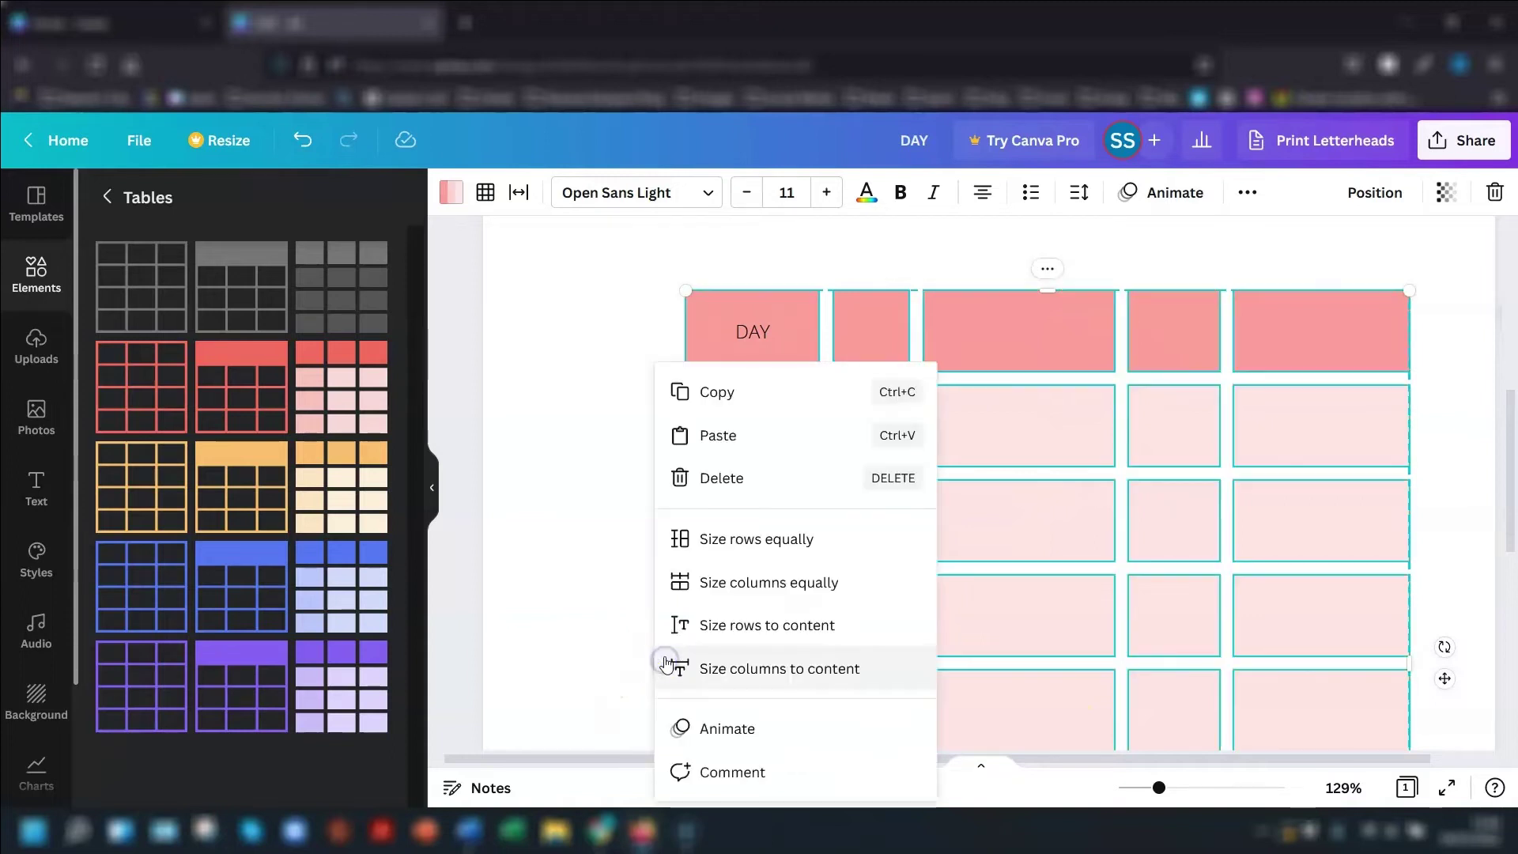
{"action": "left_click", "coordinate": [739, 582]}
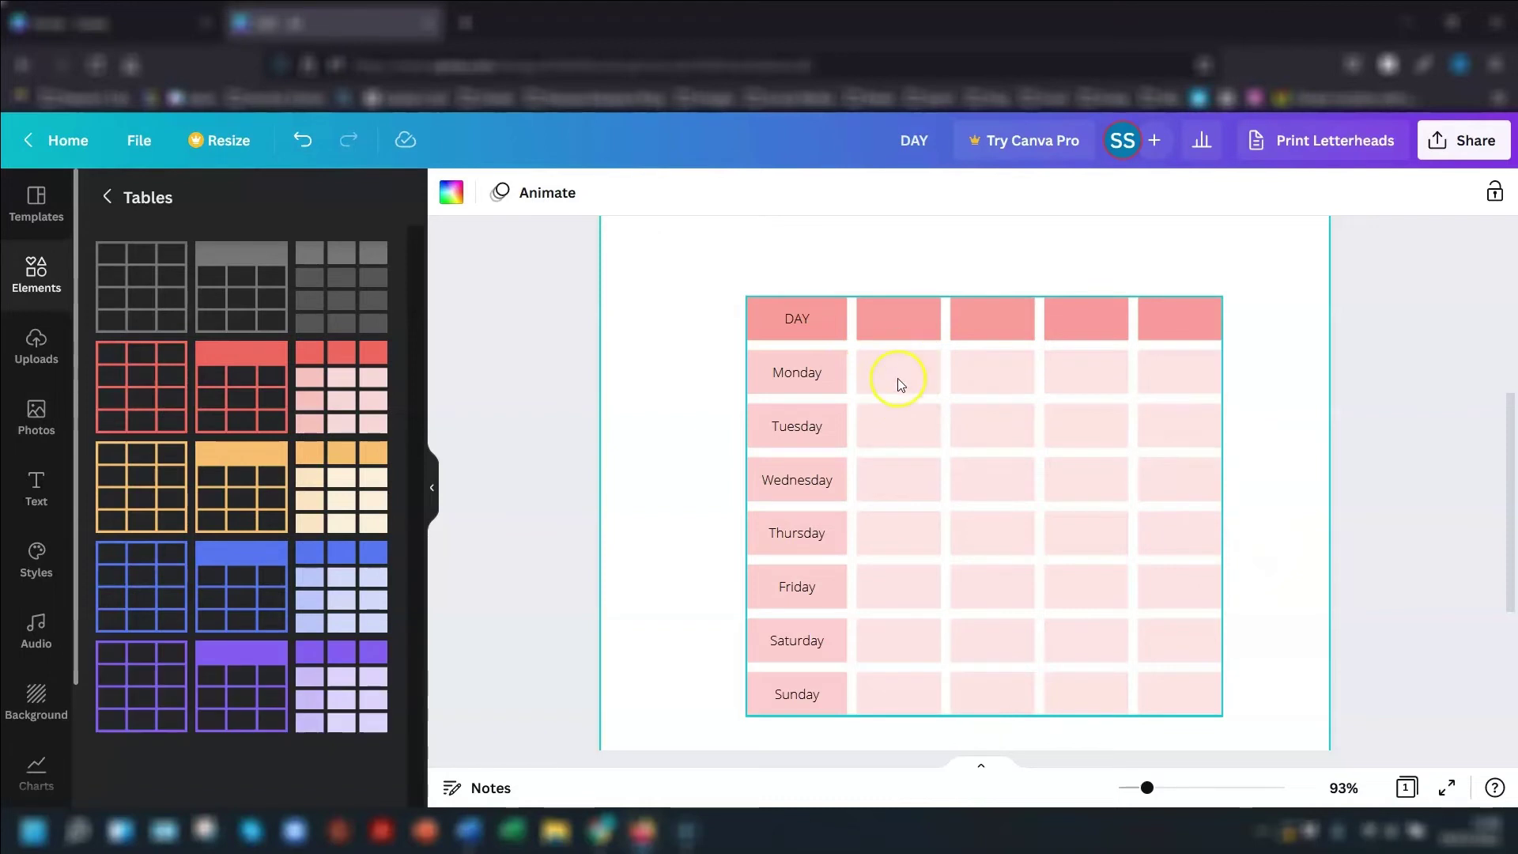
- Give the Monday cell a red brand-colour fill
{"action": "left_click", "coordinate": [901, 375]}
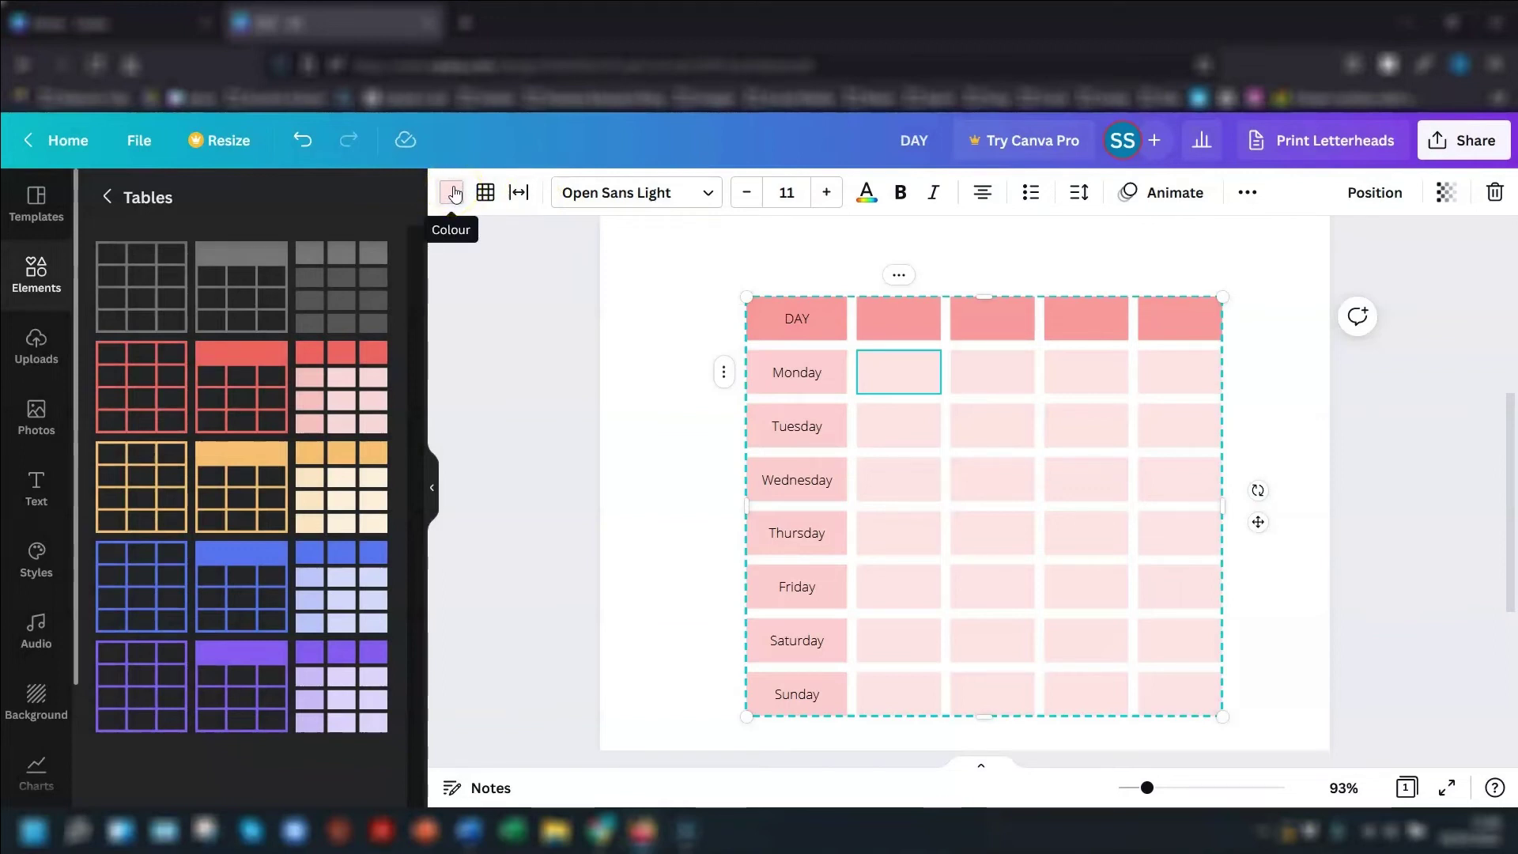
{"action": "left_click", "coordinate": [822, 371]}
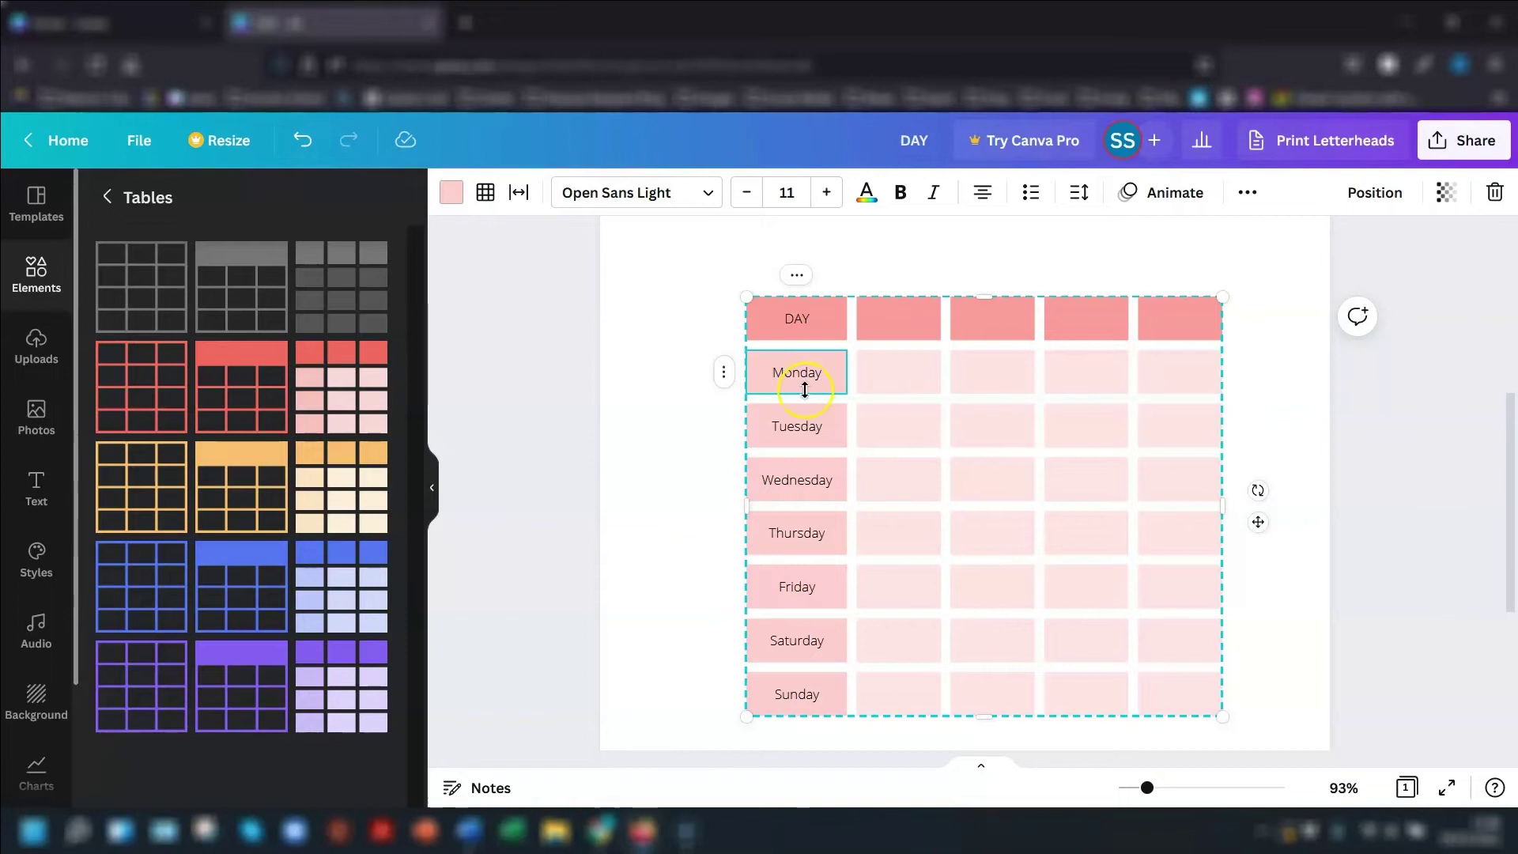
{"action": "left_click", "coordinate": [450, 192]}
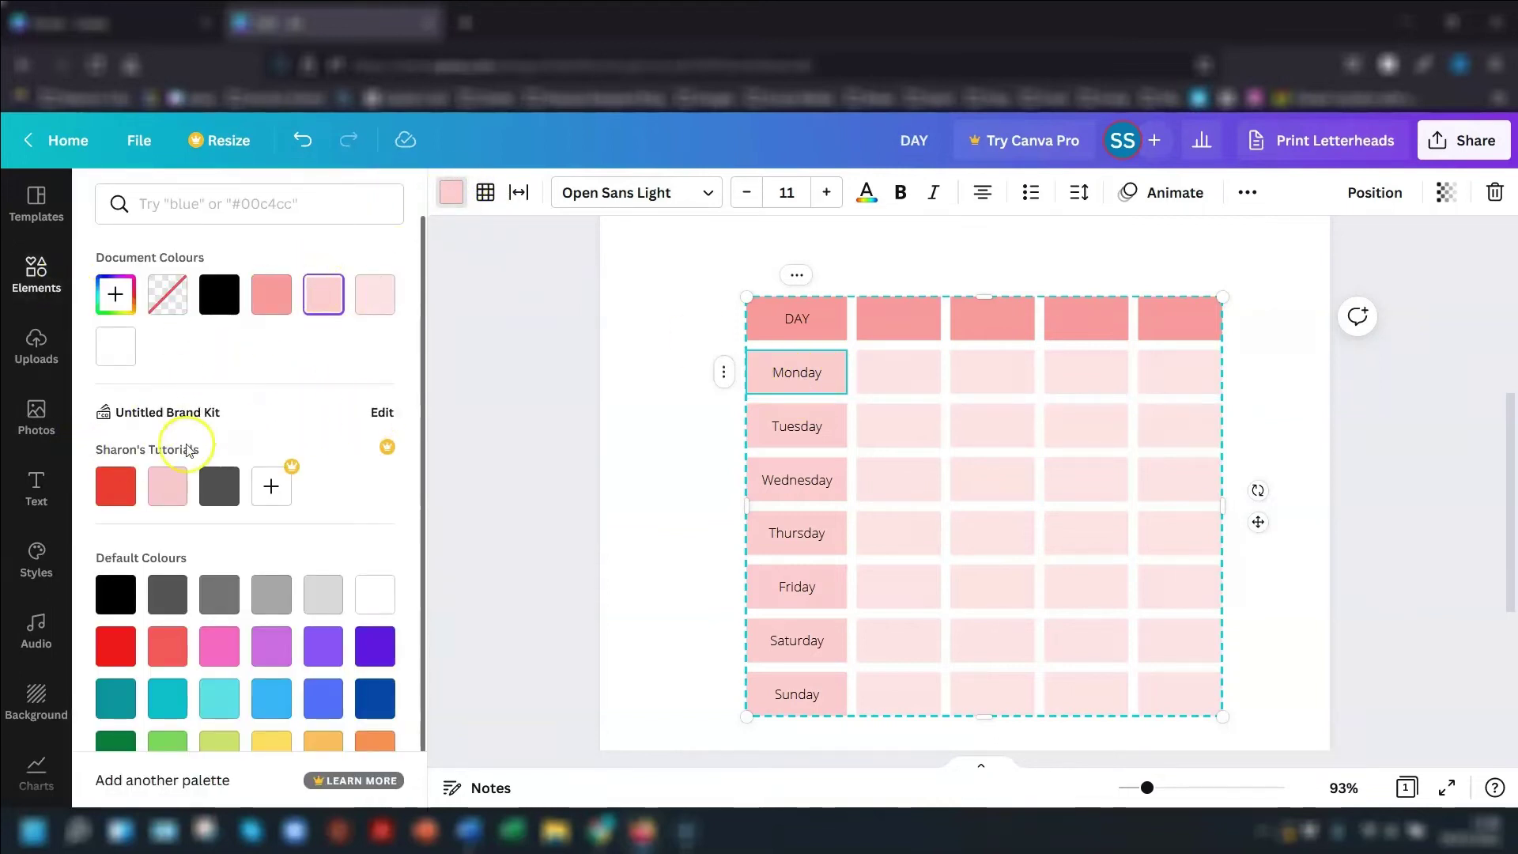
{"action": "left_click", "coordinate": [120, 492]}
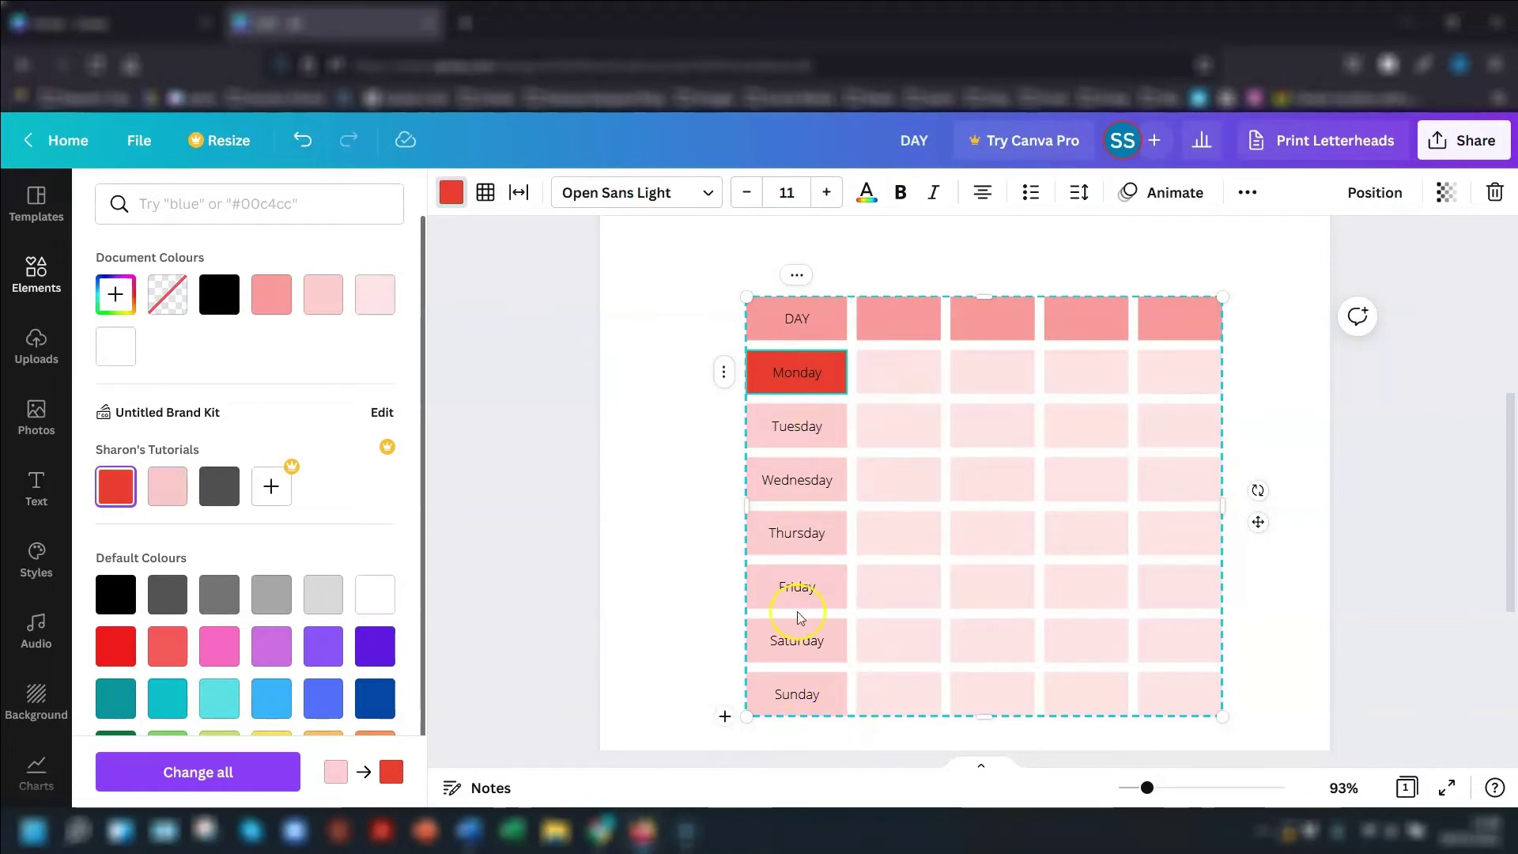
{"action": "left_click", "coordinate": [784, 321]}
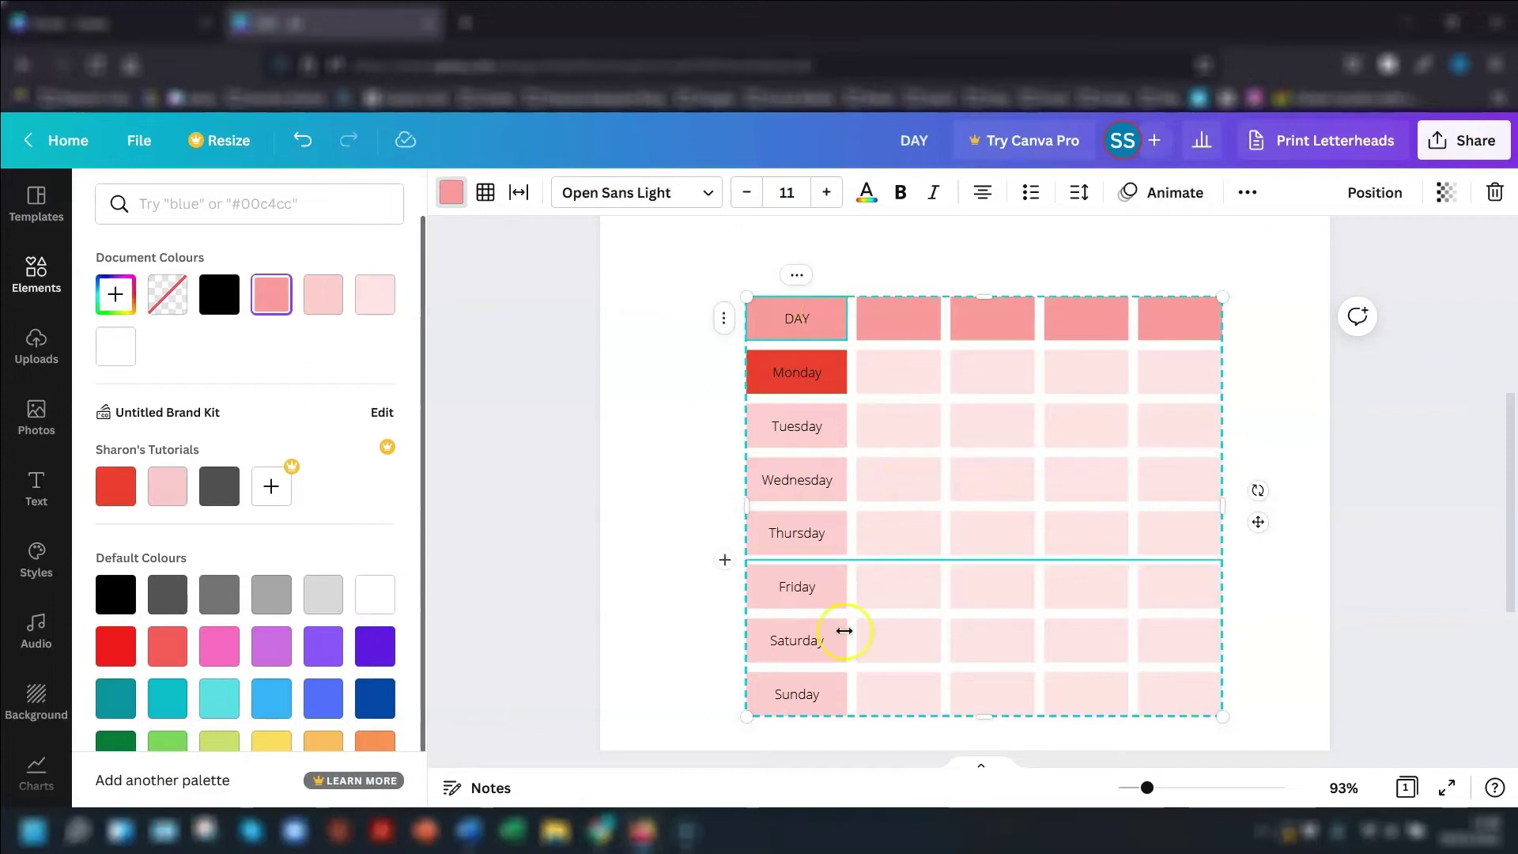
- Fill the day column, from DAY down to Sunday, with red
{"action": "left_click", "coordinate": [836, 320]}
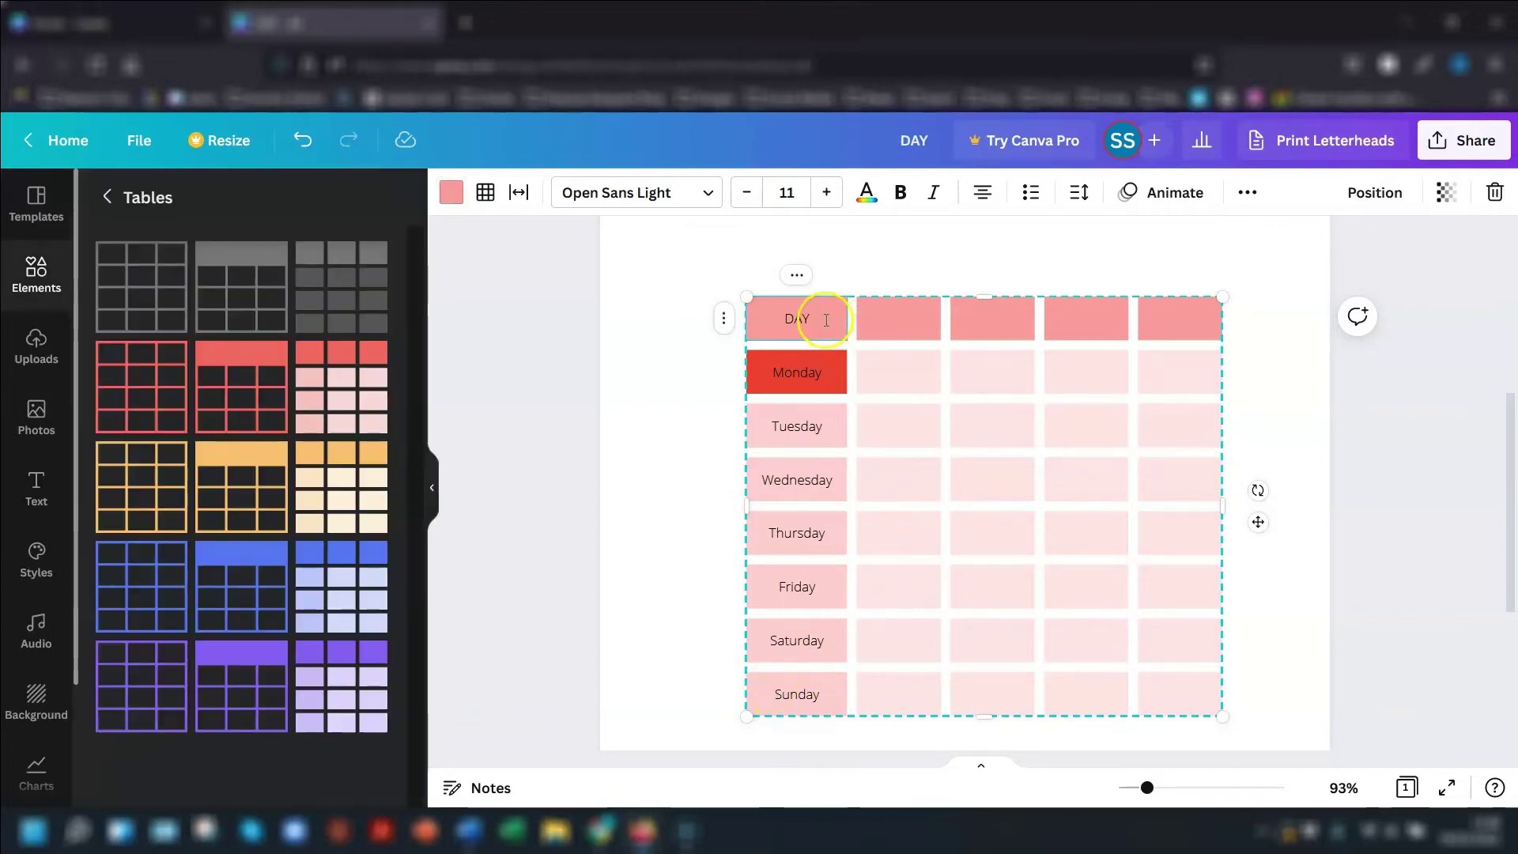
{"action": "left_click", "coordinate": [891, 377]}
{"action": "left_click", "coordinate": [821, 330]}
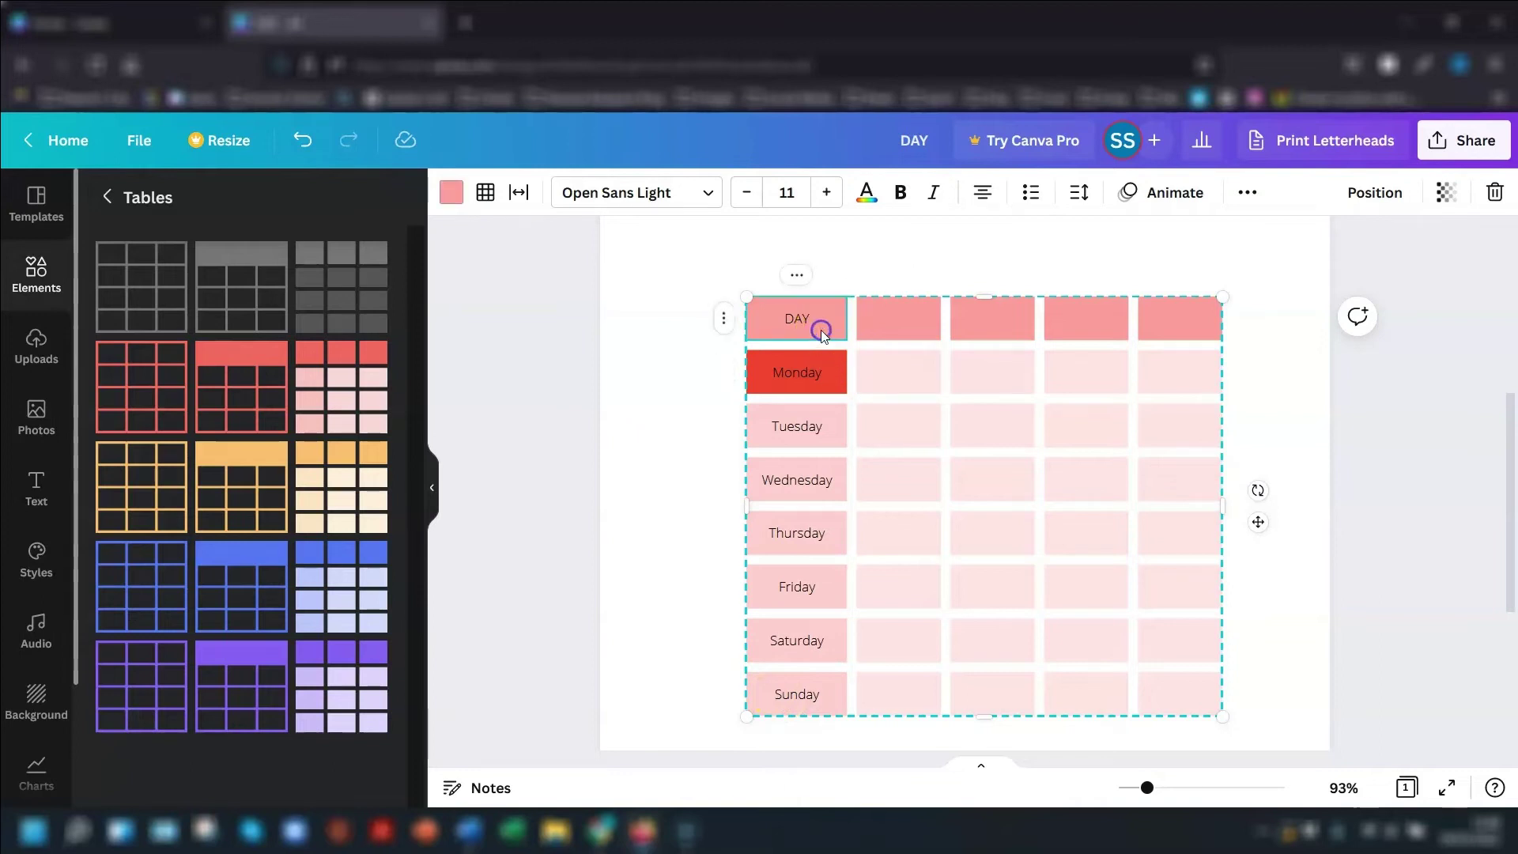
{"action": "left_click", "coordinate": [818, 692], "text": "shift"}
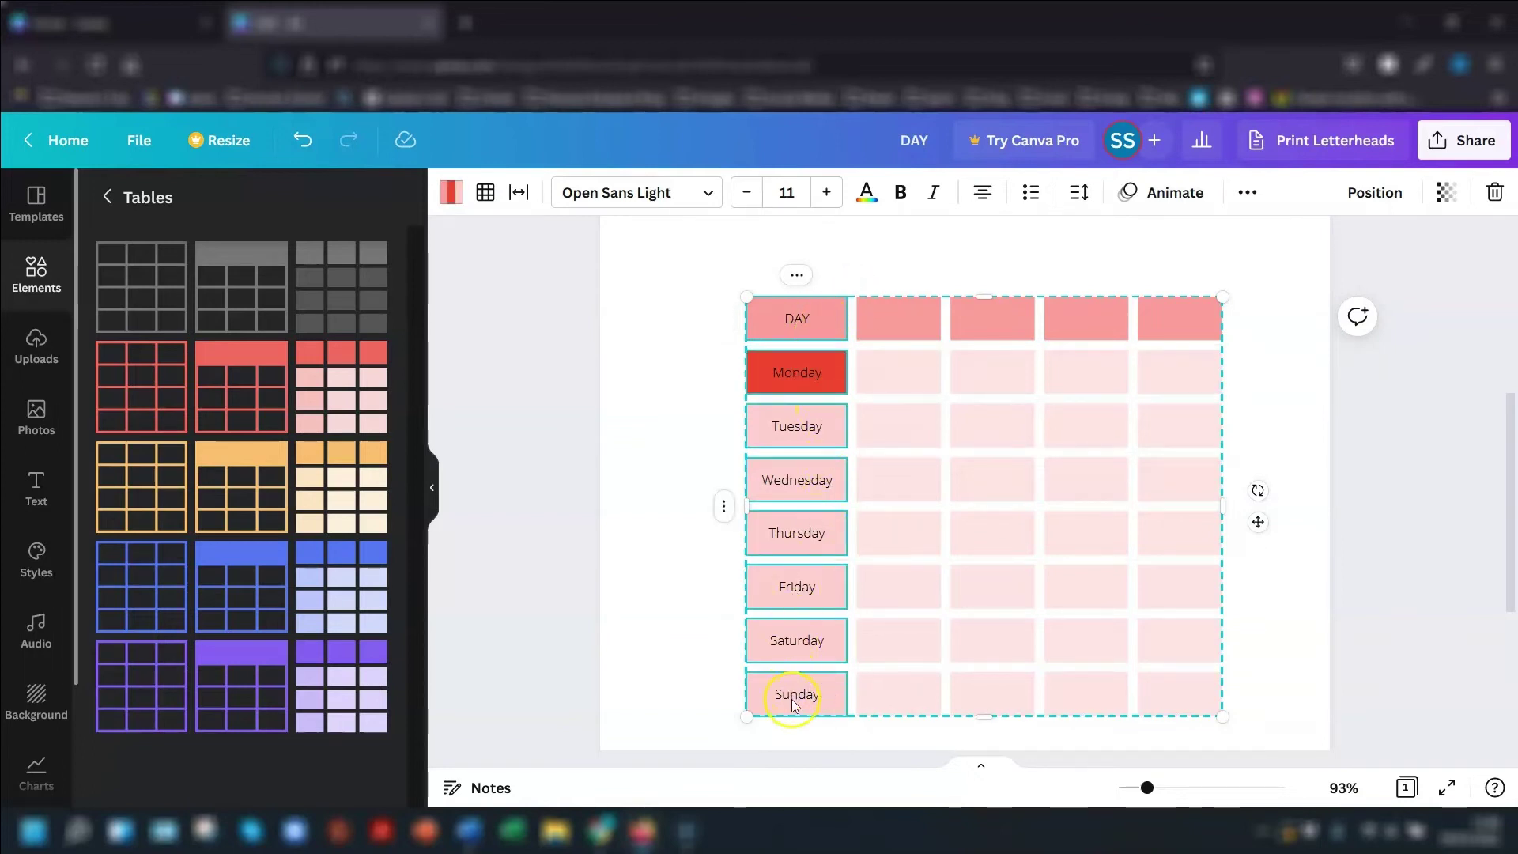
{"action": "left_click", "coordinate": [452, 194]}
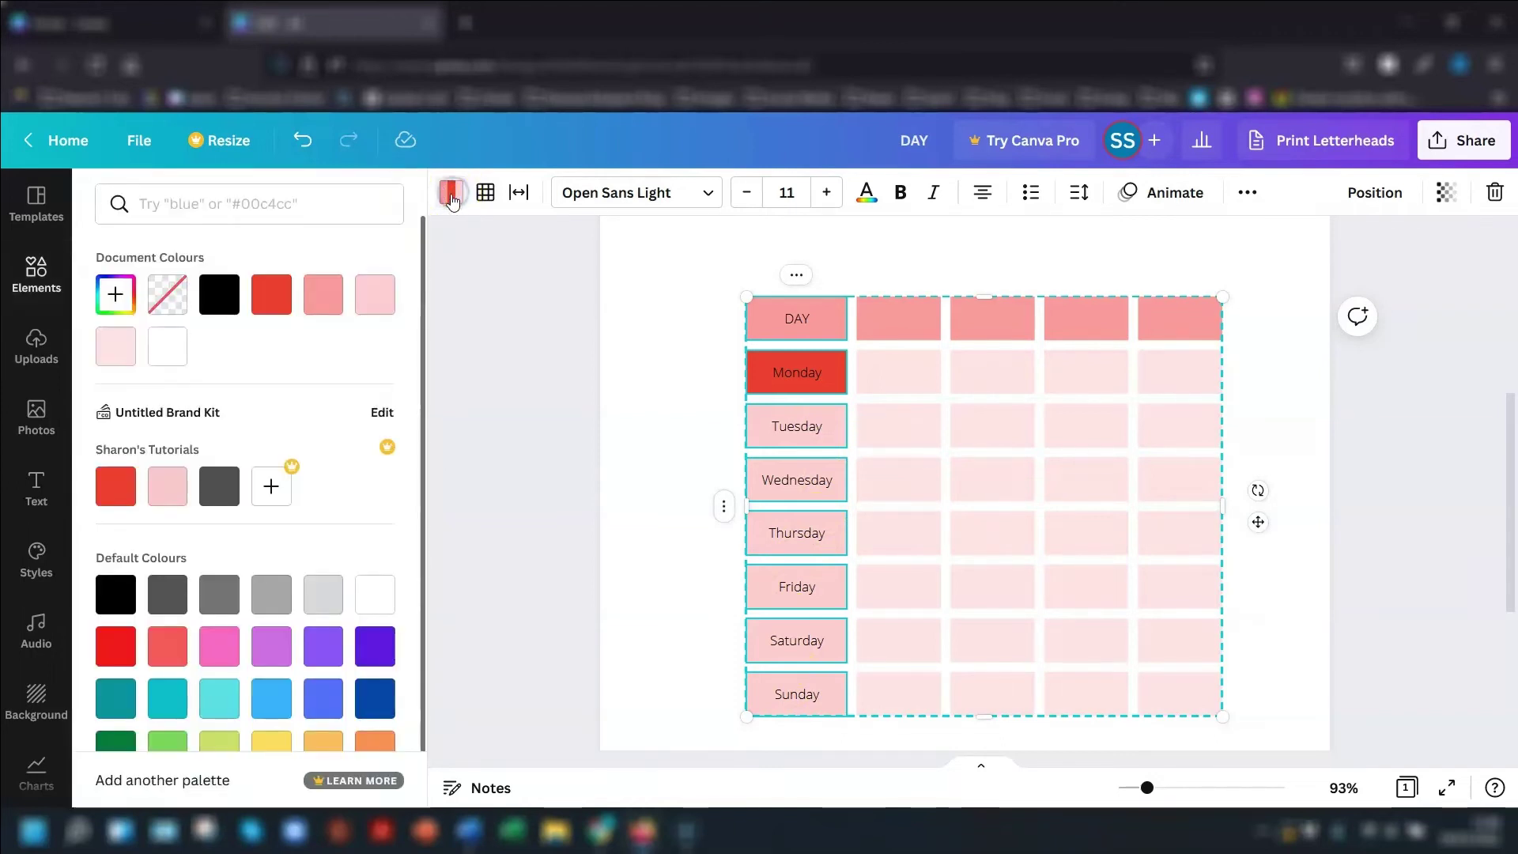
{"action": "left_click", "coordinate": [271, 295]}
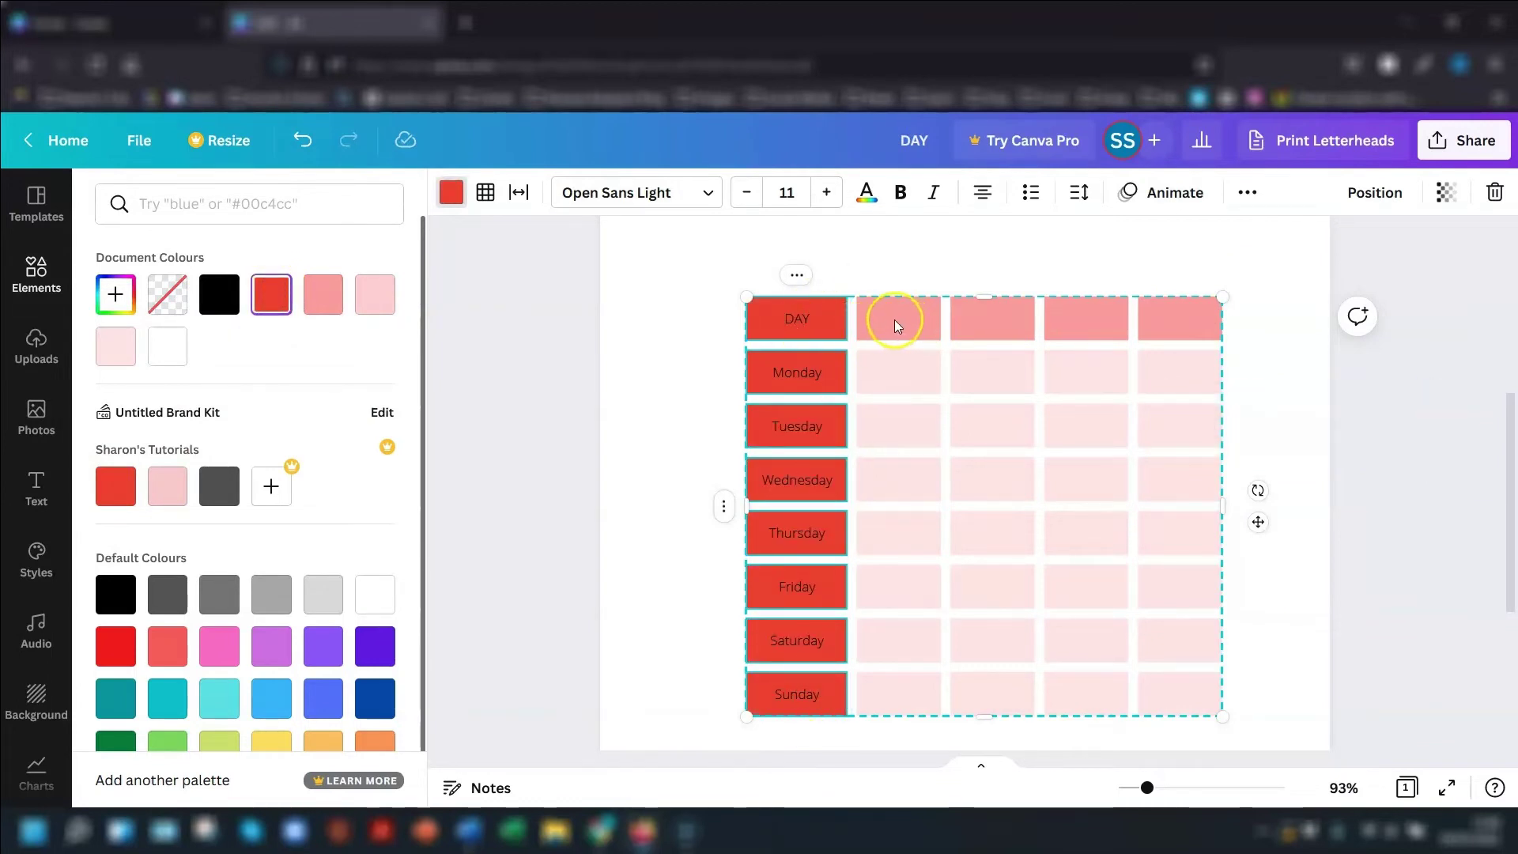
{"action": "key", "text": "Escape"}
- Fill the four header cells beside DAY with the same red
{"action": "left_click", "coordinate": [871, 320]}
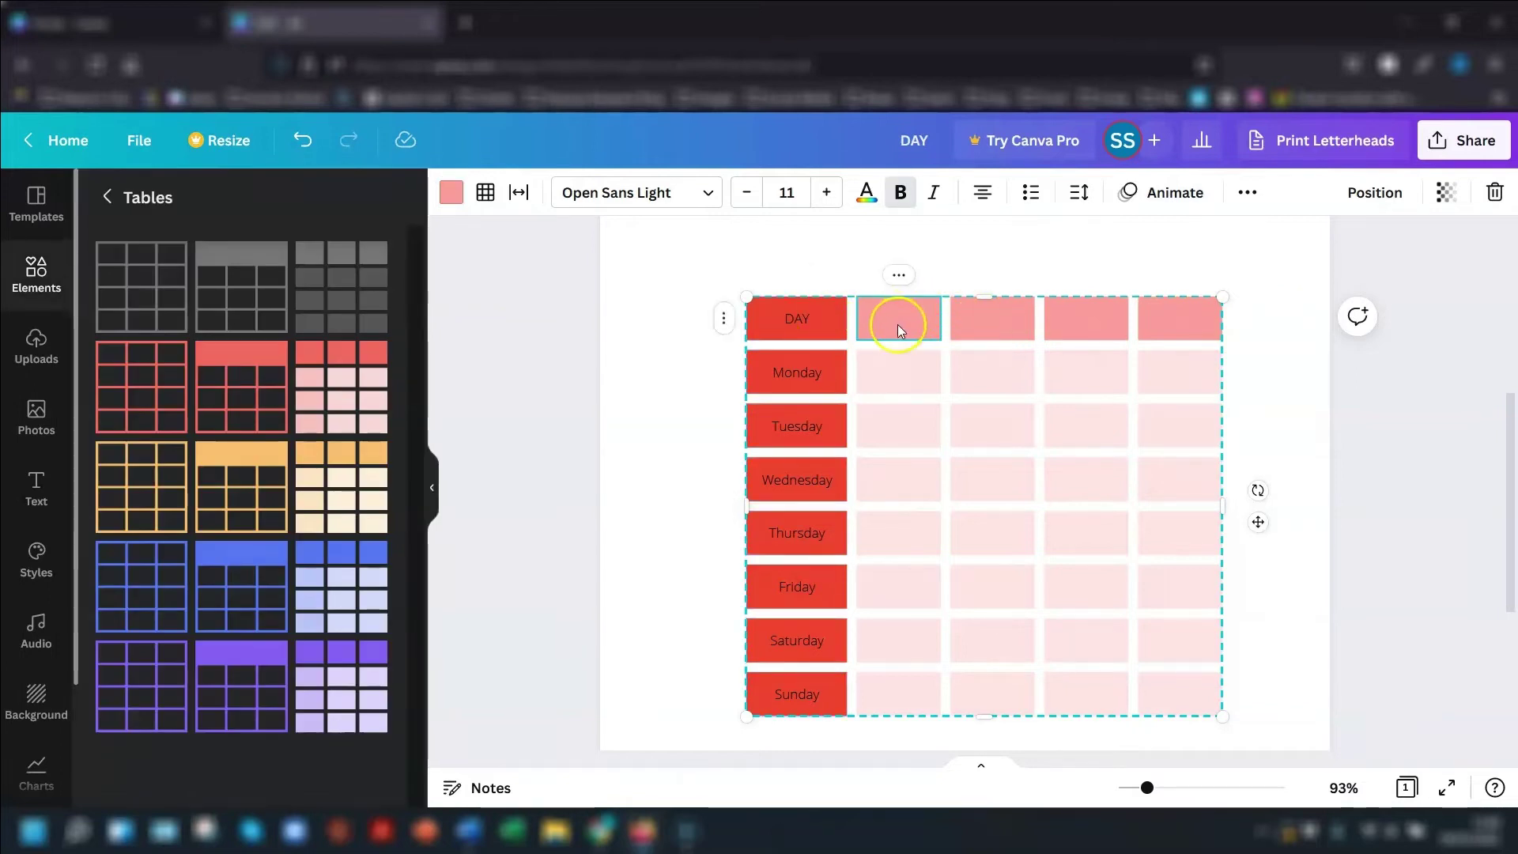
{"action": "left_click", "coordinate": [897, 324]}
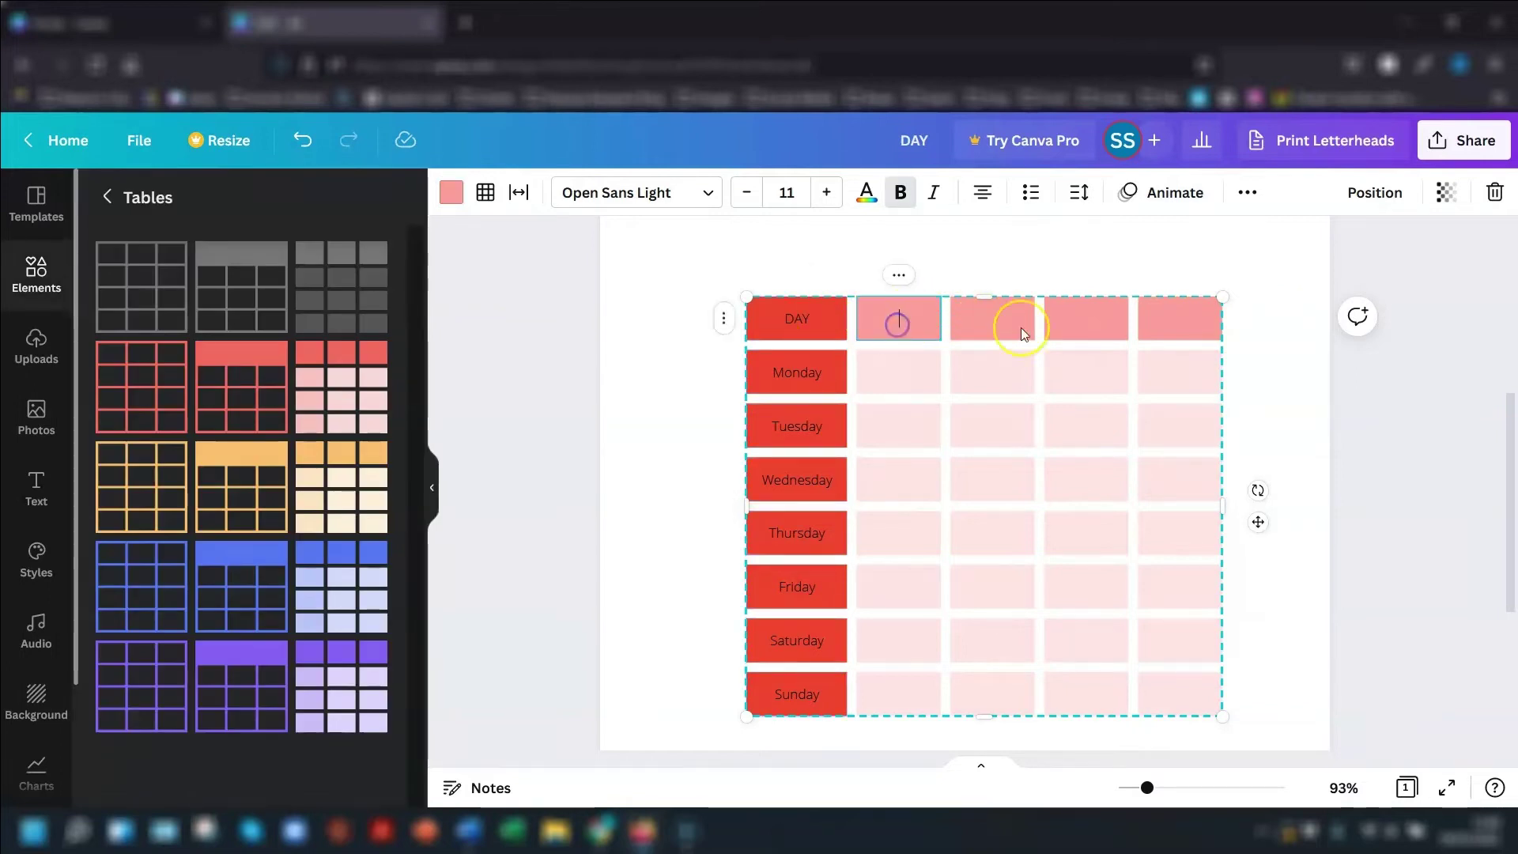
{"action": "left_click", "coordinate": [1191, 324], "text": "shift"}
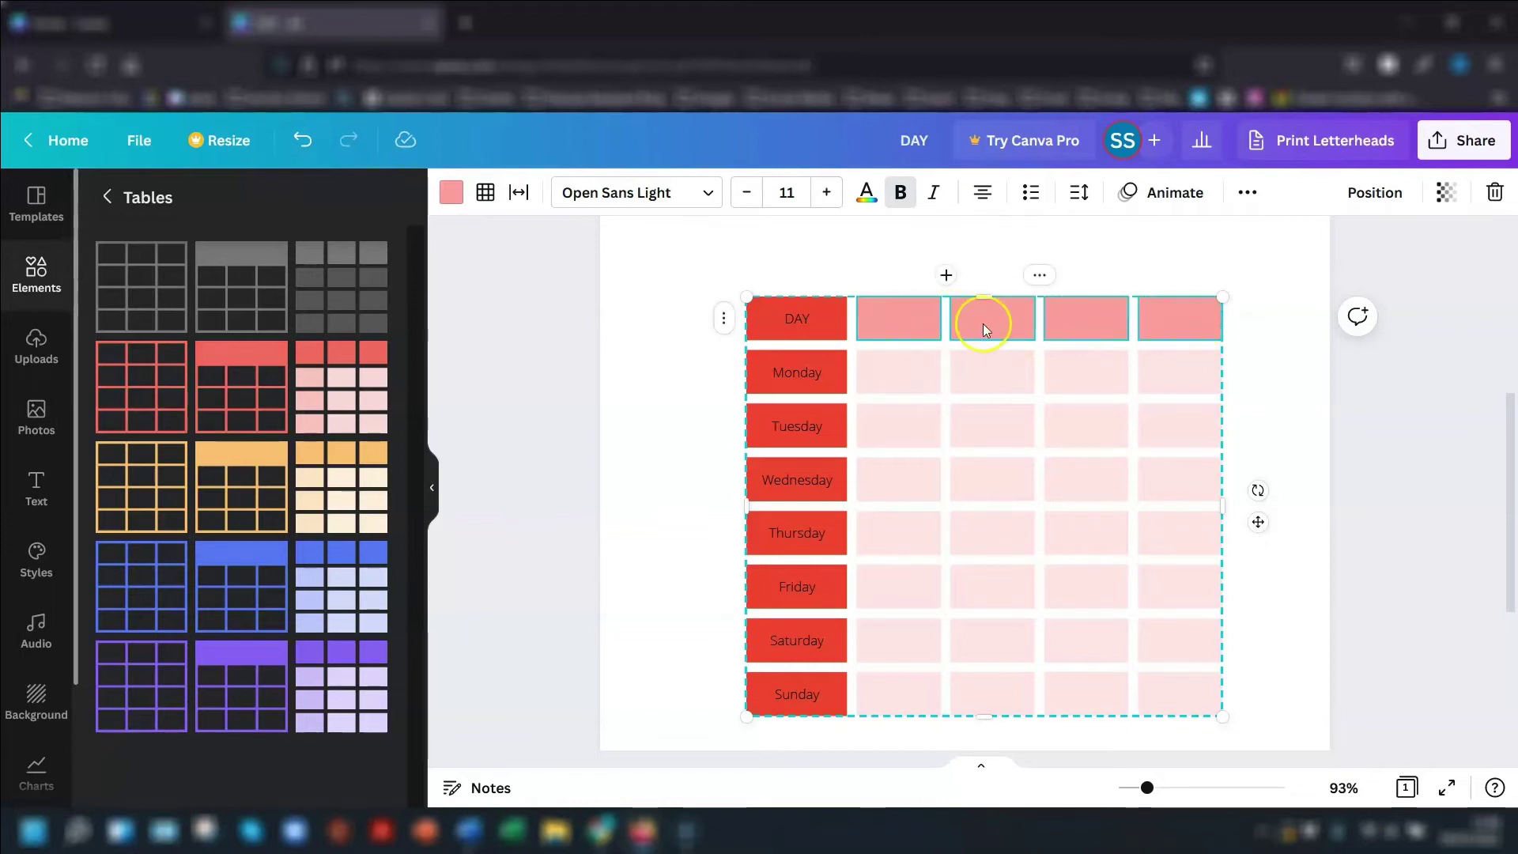
{"action": "left_click", "coordinate": [449, 192]}
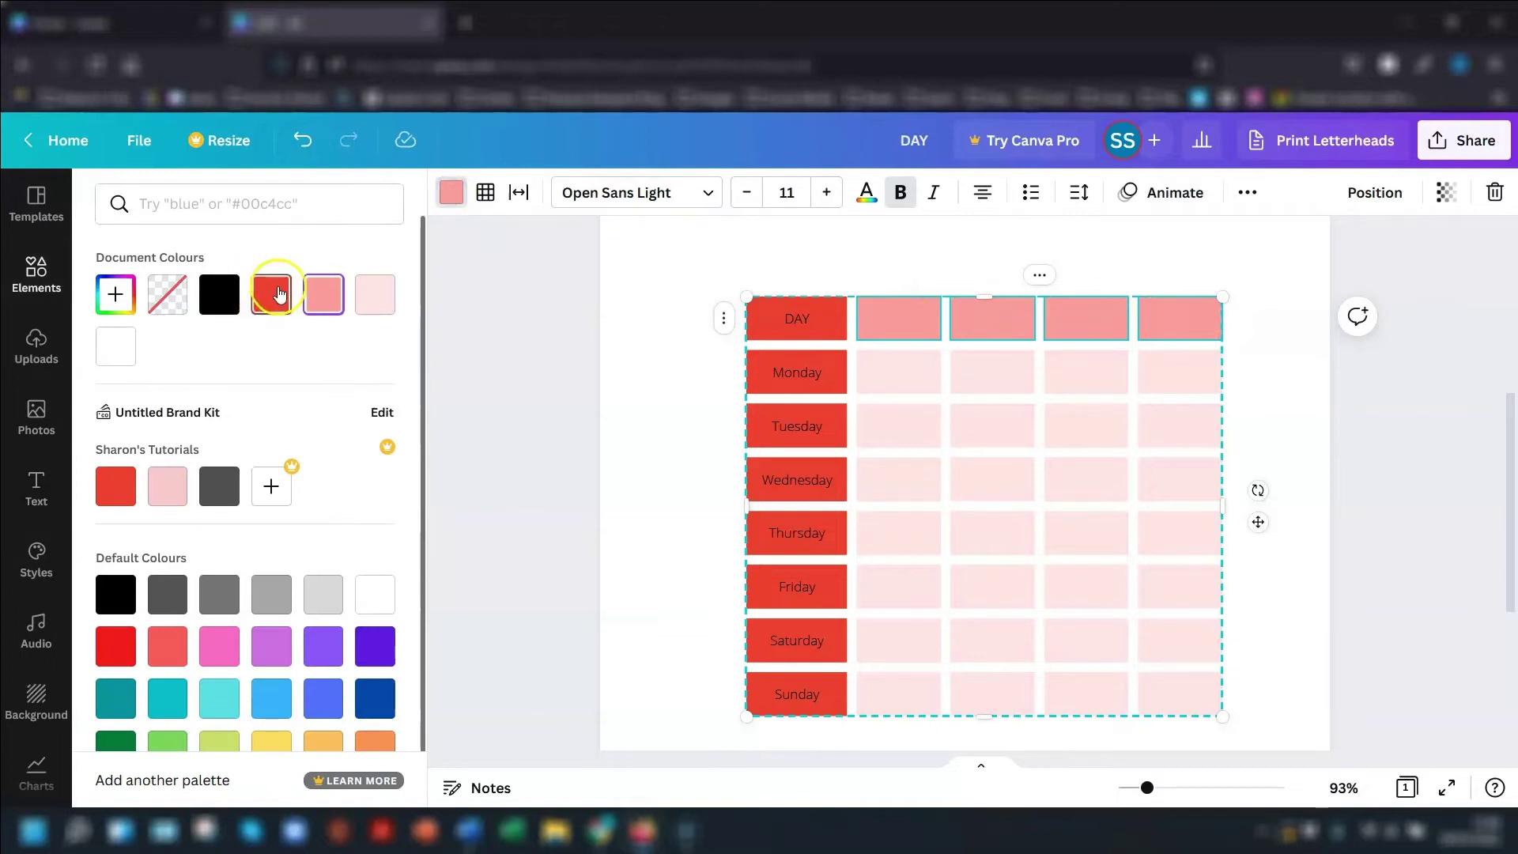
{"action": "left_click", "coordinate": [272, 296]}
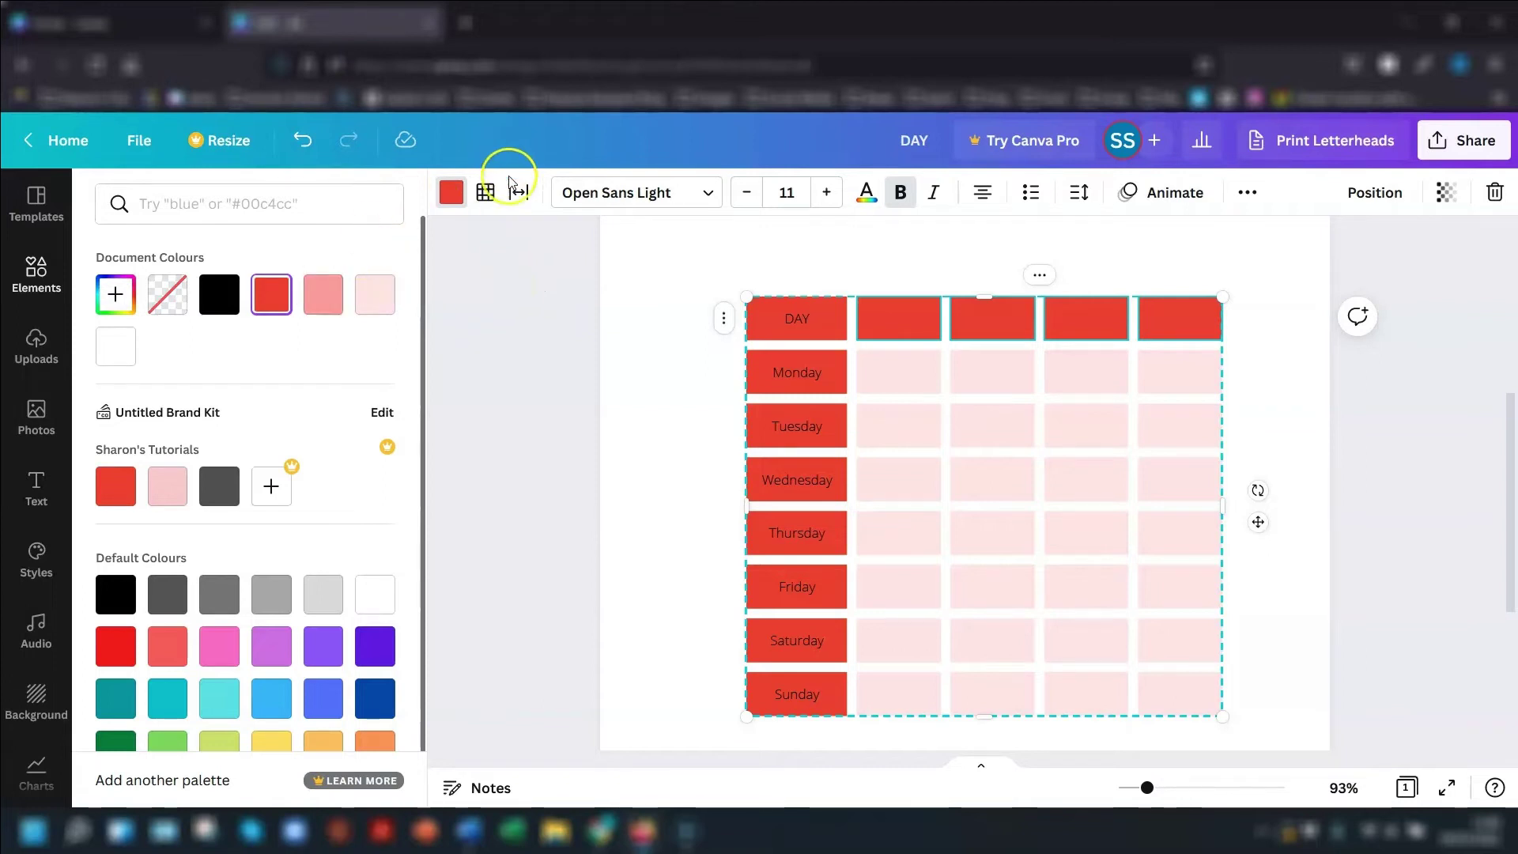
- Fill the body cells from the first Monday cell through Sunday's last with white
{"action": "left_click", "coordinate": [661, 400]}
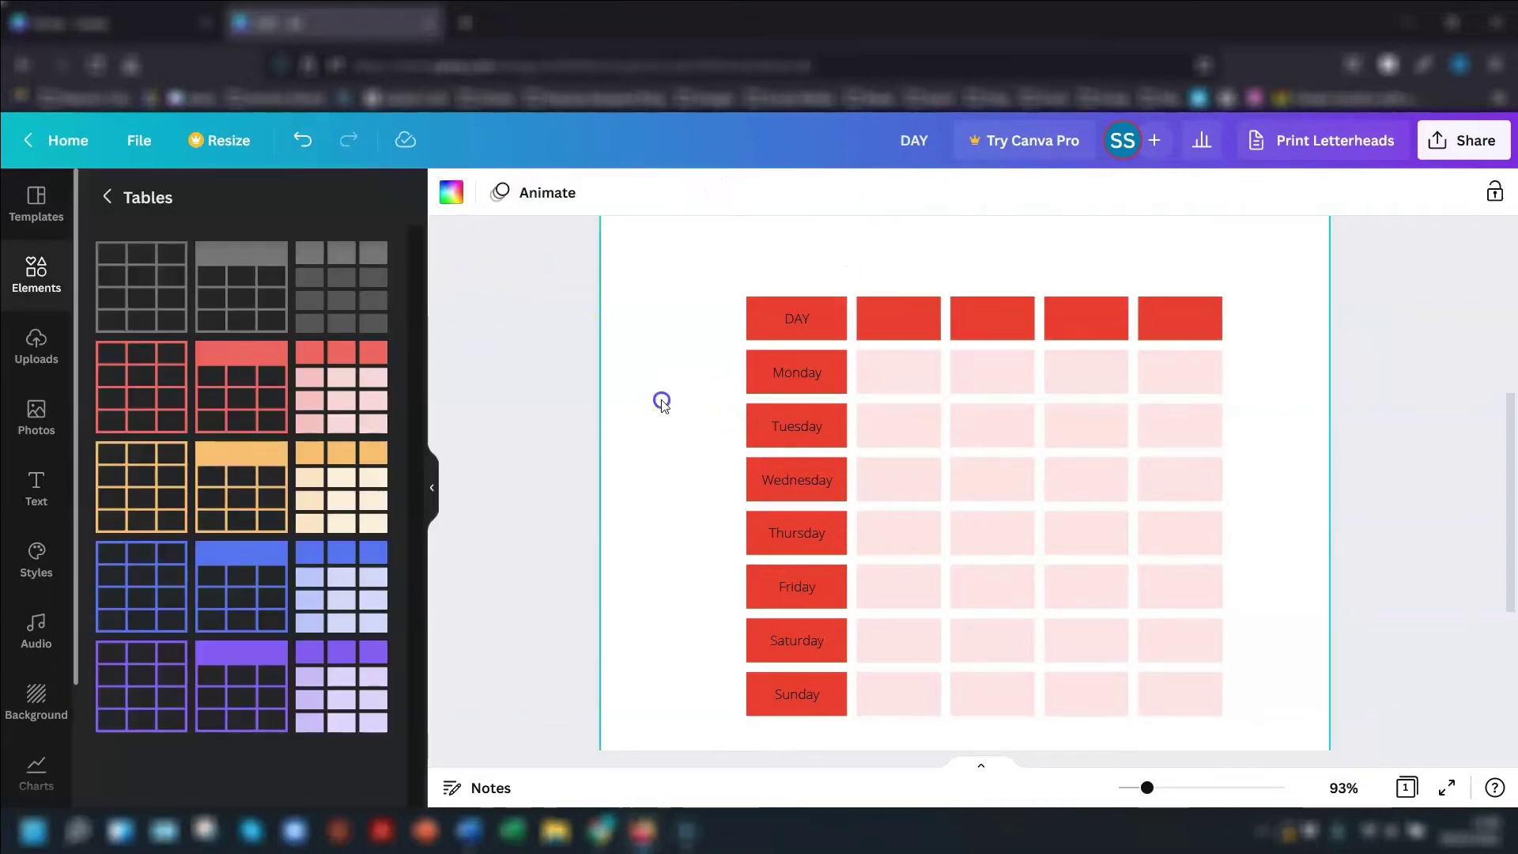
{"action": "left_click", "coordinate": [885, 375]}
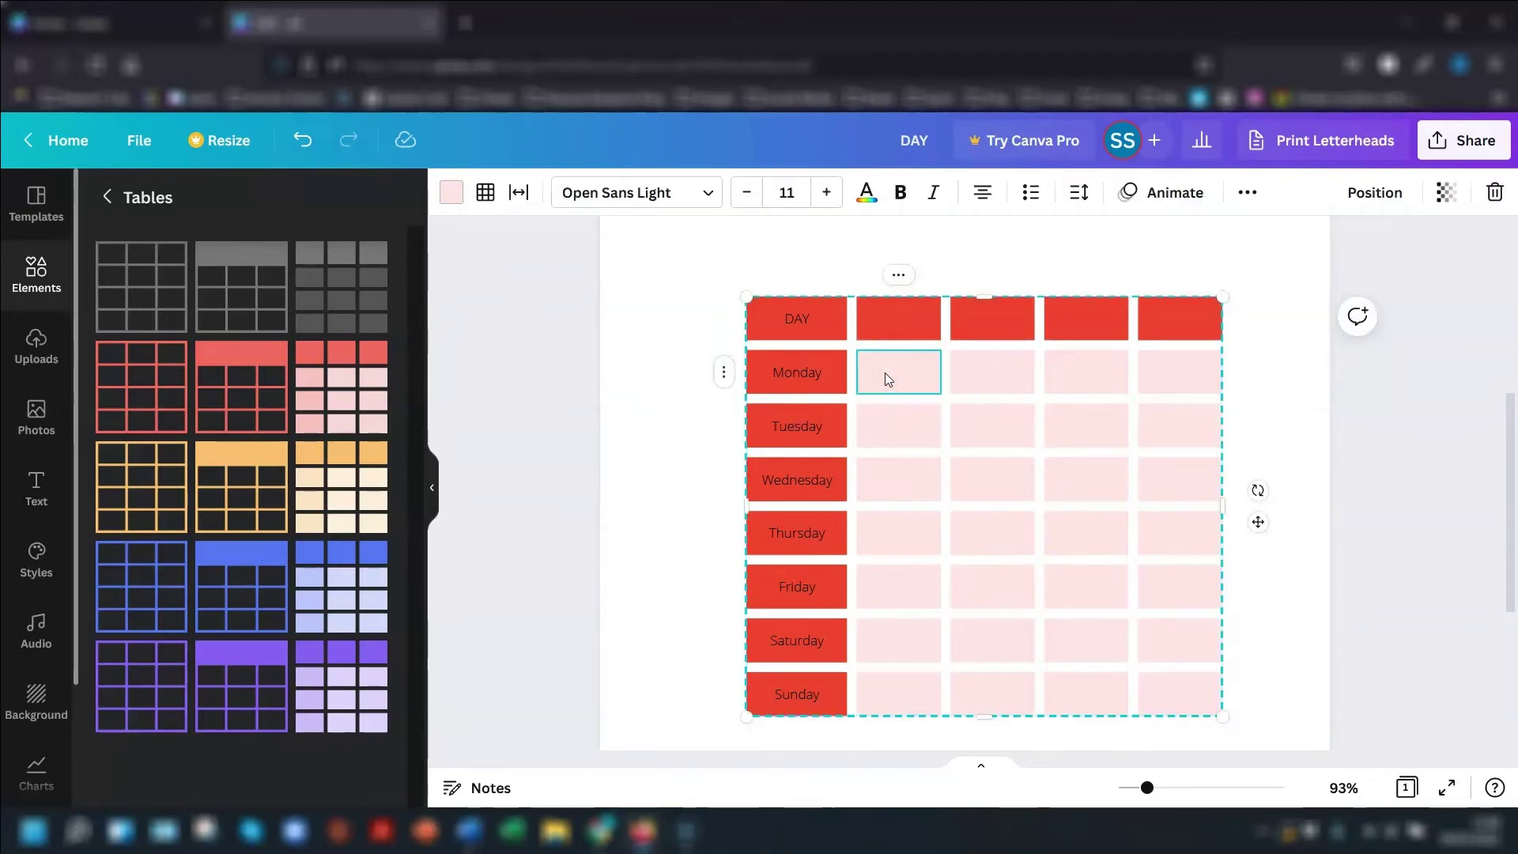
{"action": "left_click", "coordinate": [1172, 702], "text": "shift"}
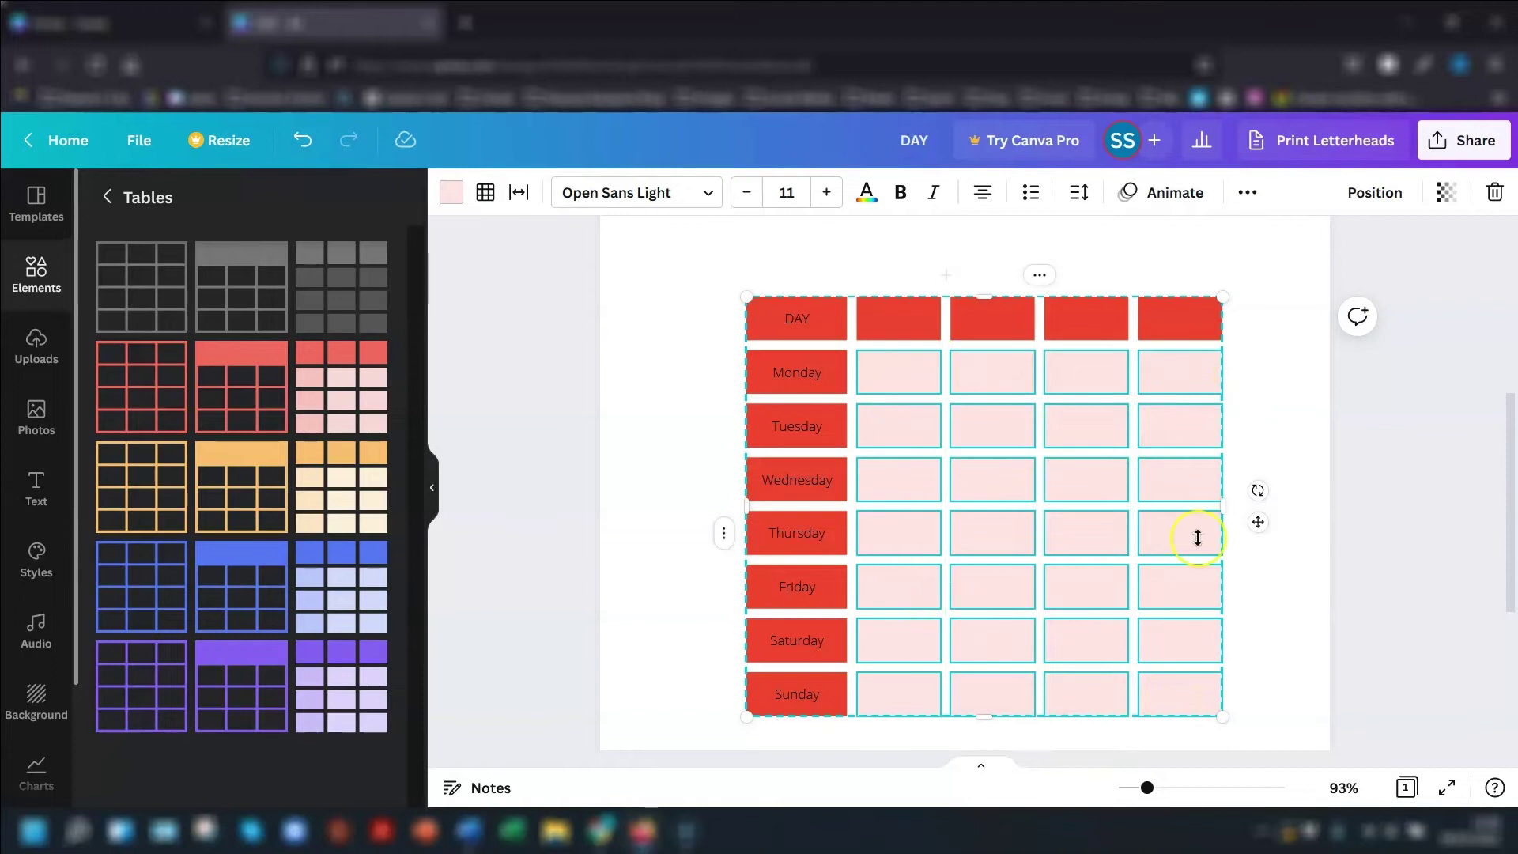
{"action": "left_click", "coordinate": [450, 195]}
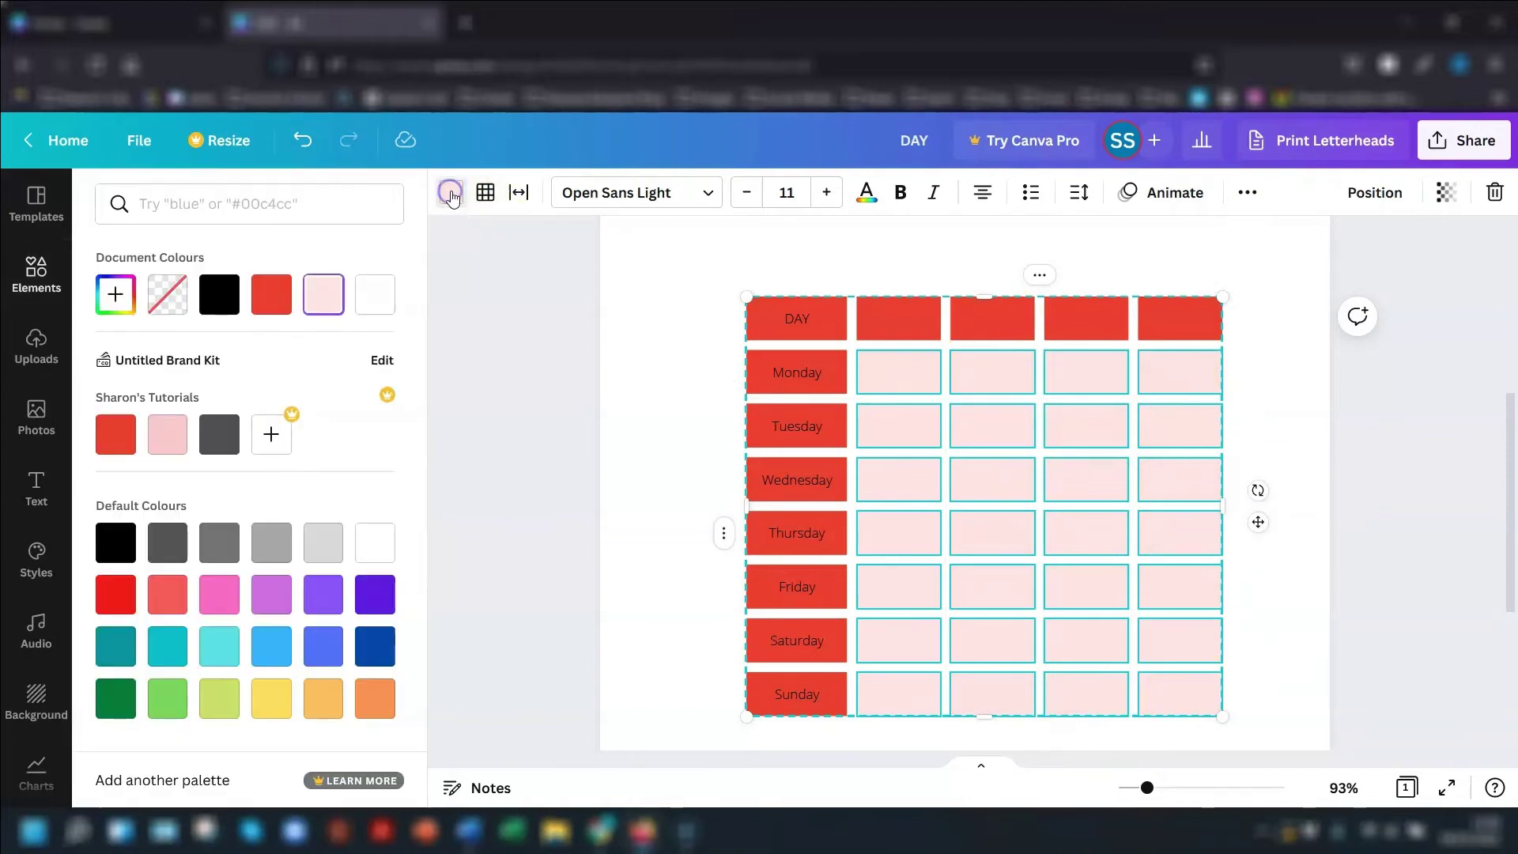
{"action": "left_click", "coordinate": [375, 296]}
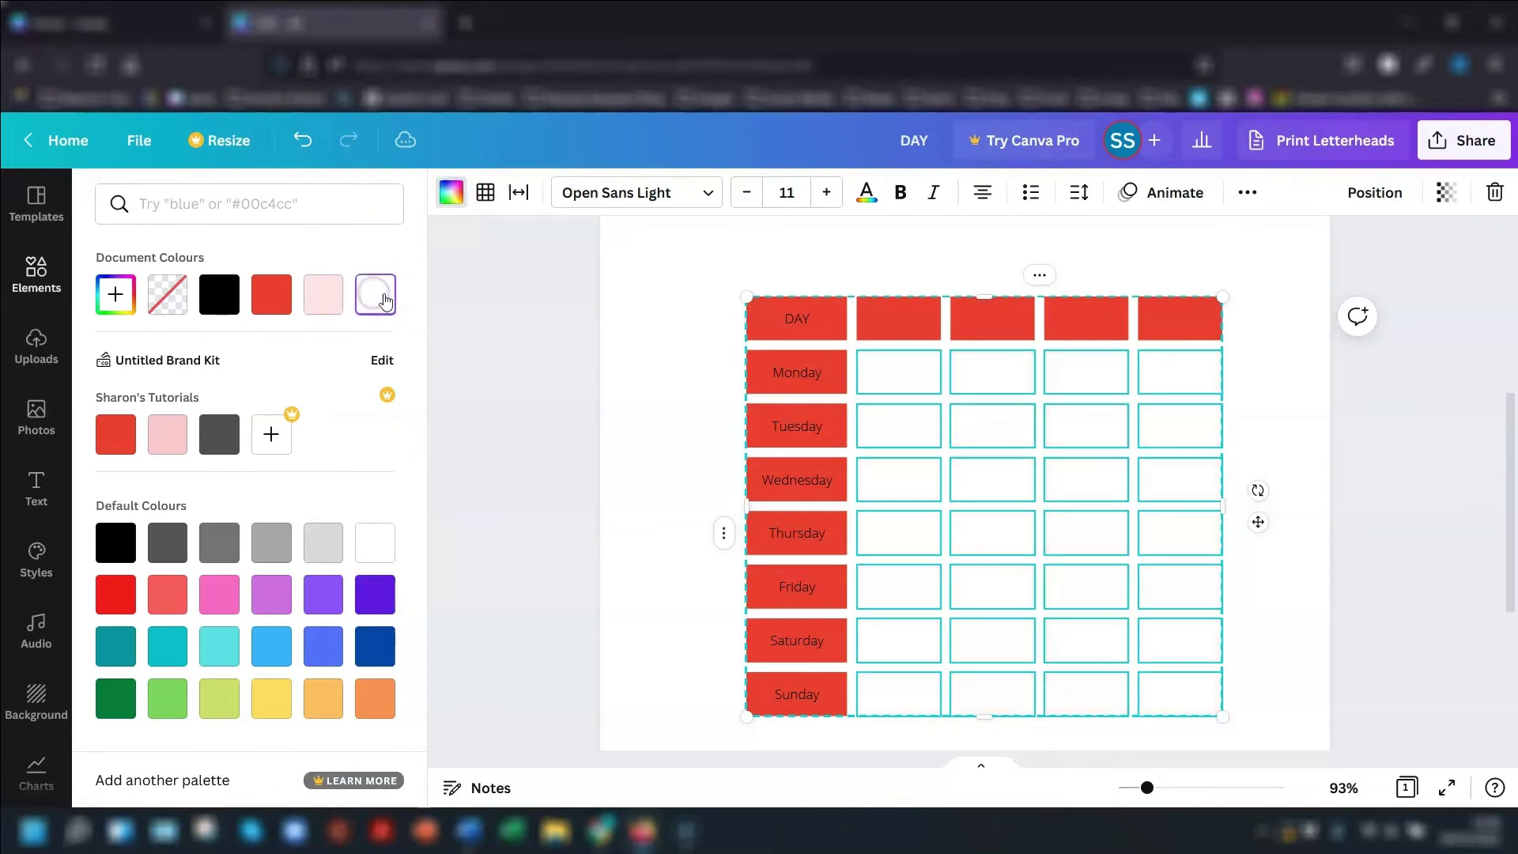
- Give the table cells red borders with a border weight of 3
{"action": "left_click", "coordinate": [486, 195]}
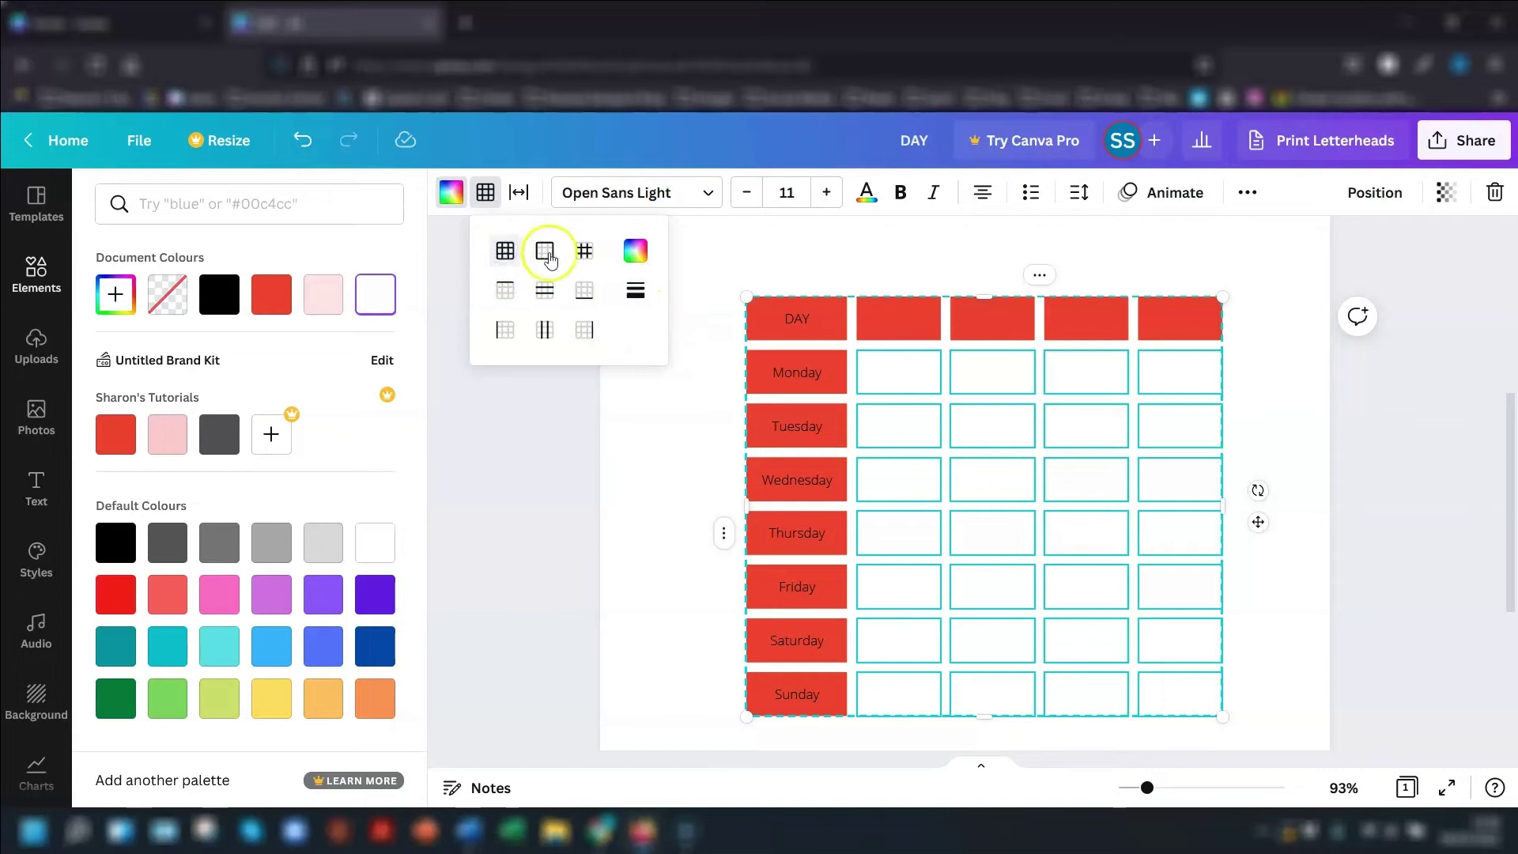
{"action": "left_click", "coordinate": [635, 250]}
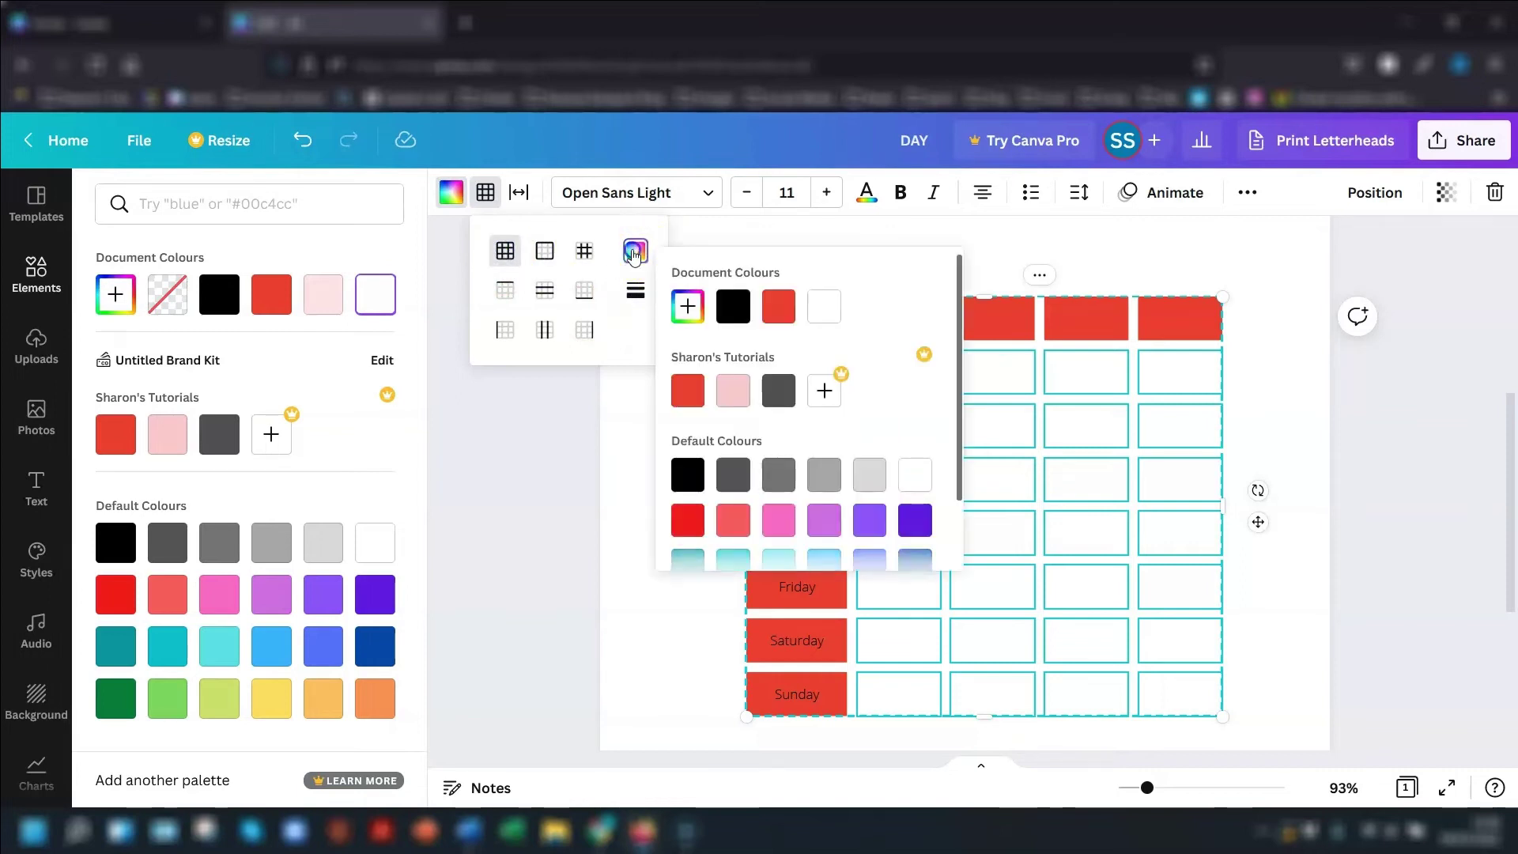
{"action": "left_click", "coordinate": [779, 307]}
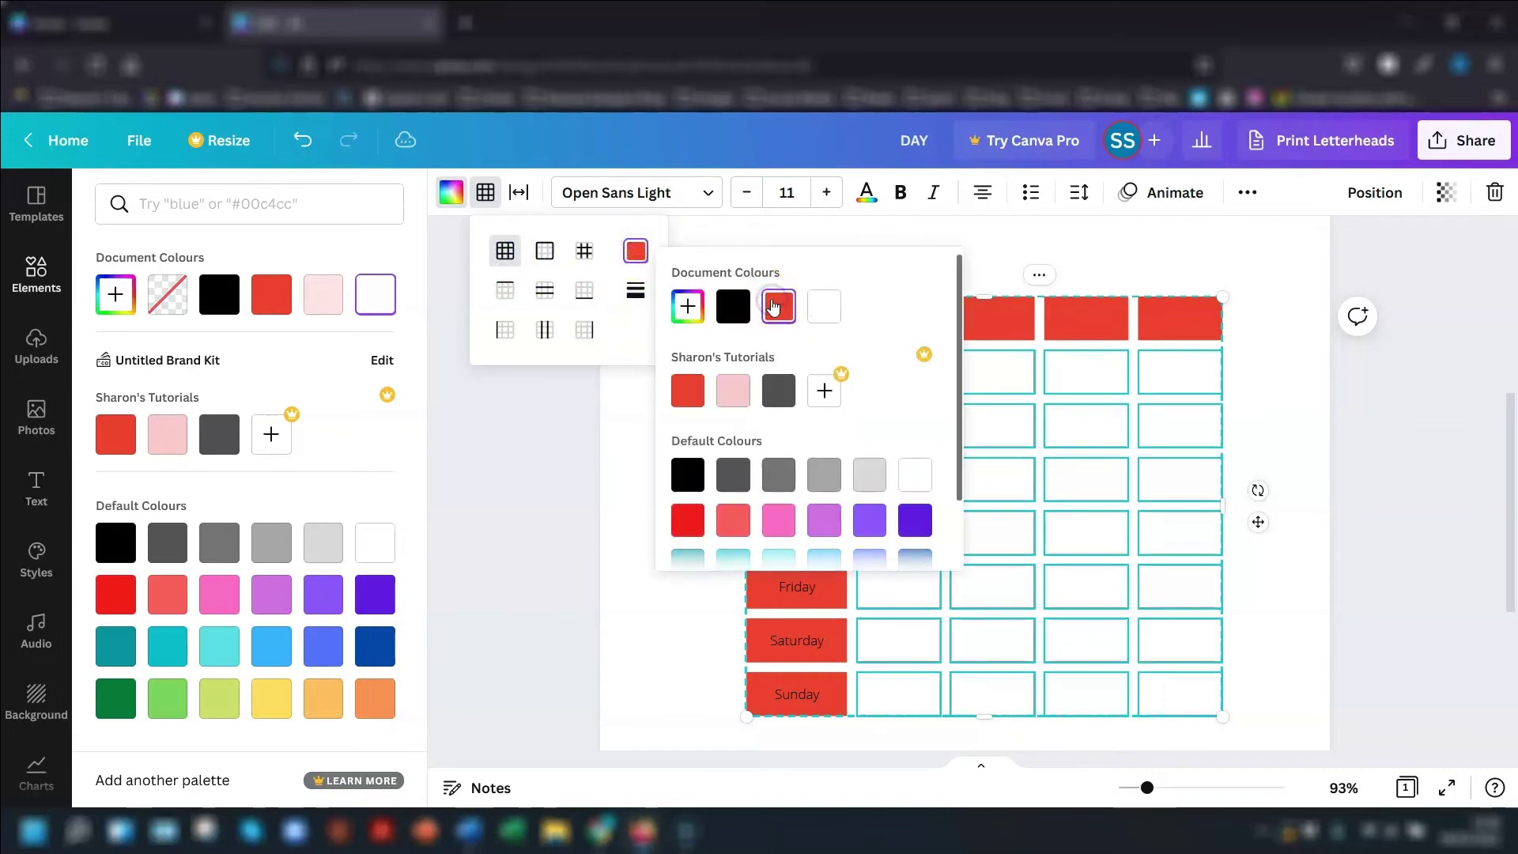
{"action": "left_click", "coordinate": [635, 290]}
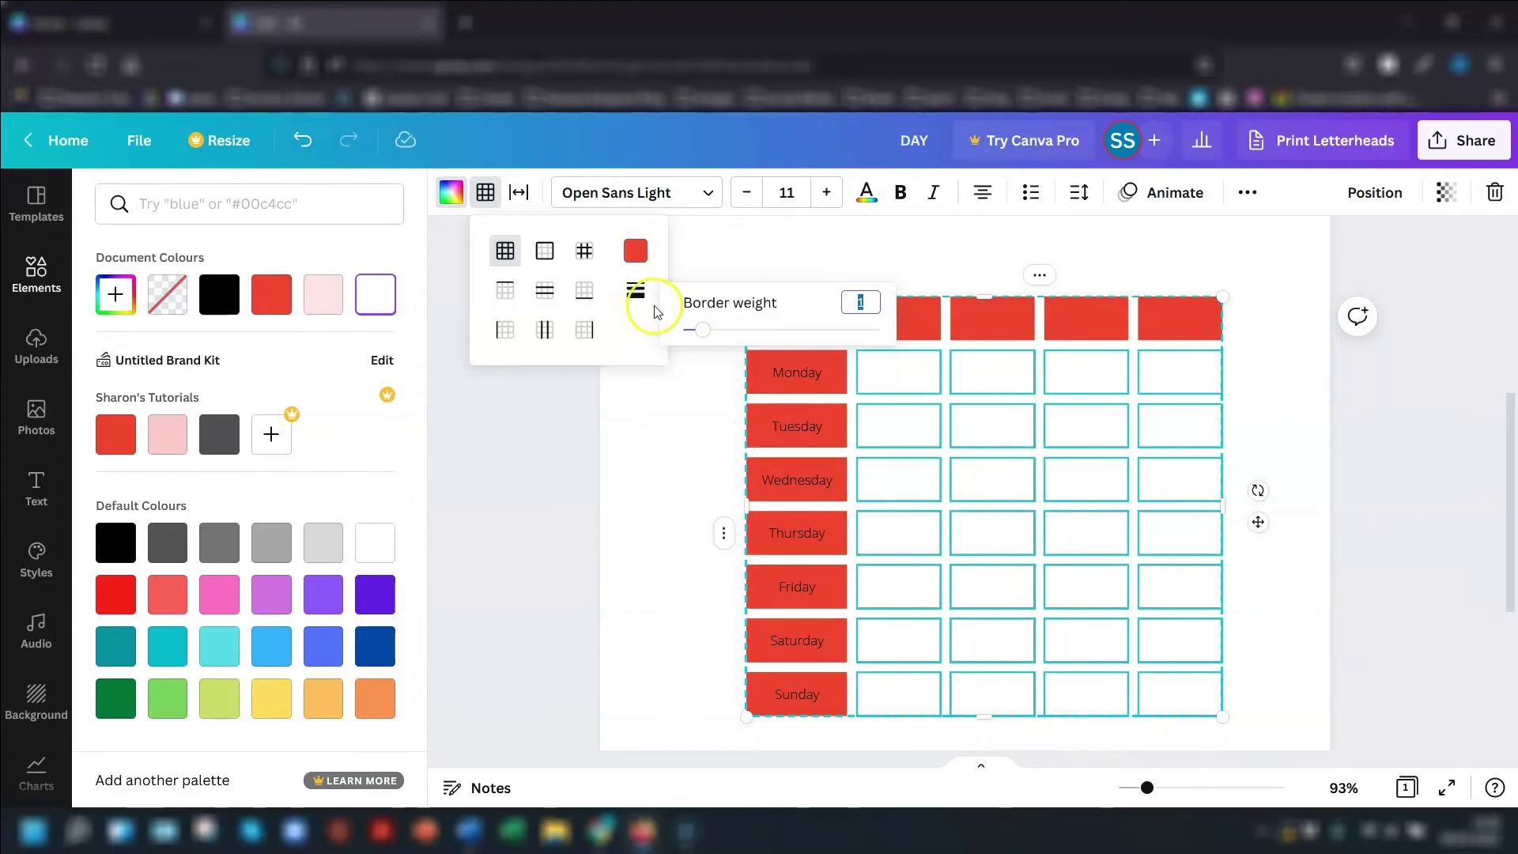
{"action": "left_click", "coordinate": [702, 332]}
{"action": "left_click_drag", "start_coordinate": [713, 334], "coordinate": [722, 334]}
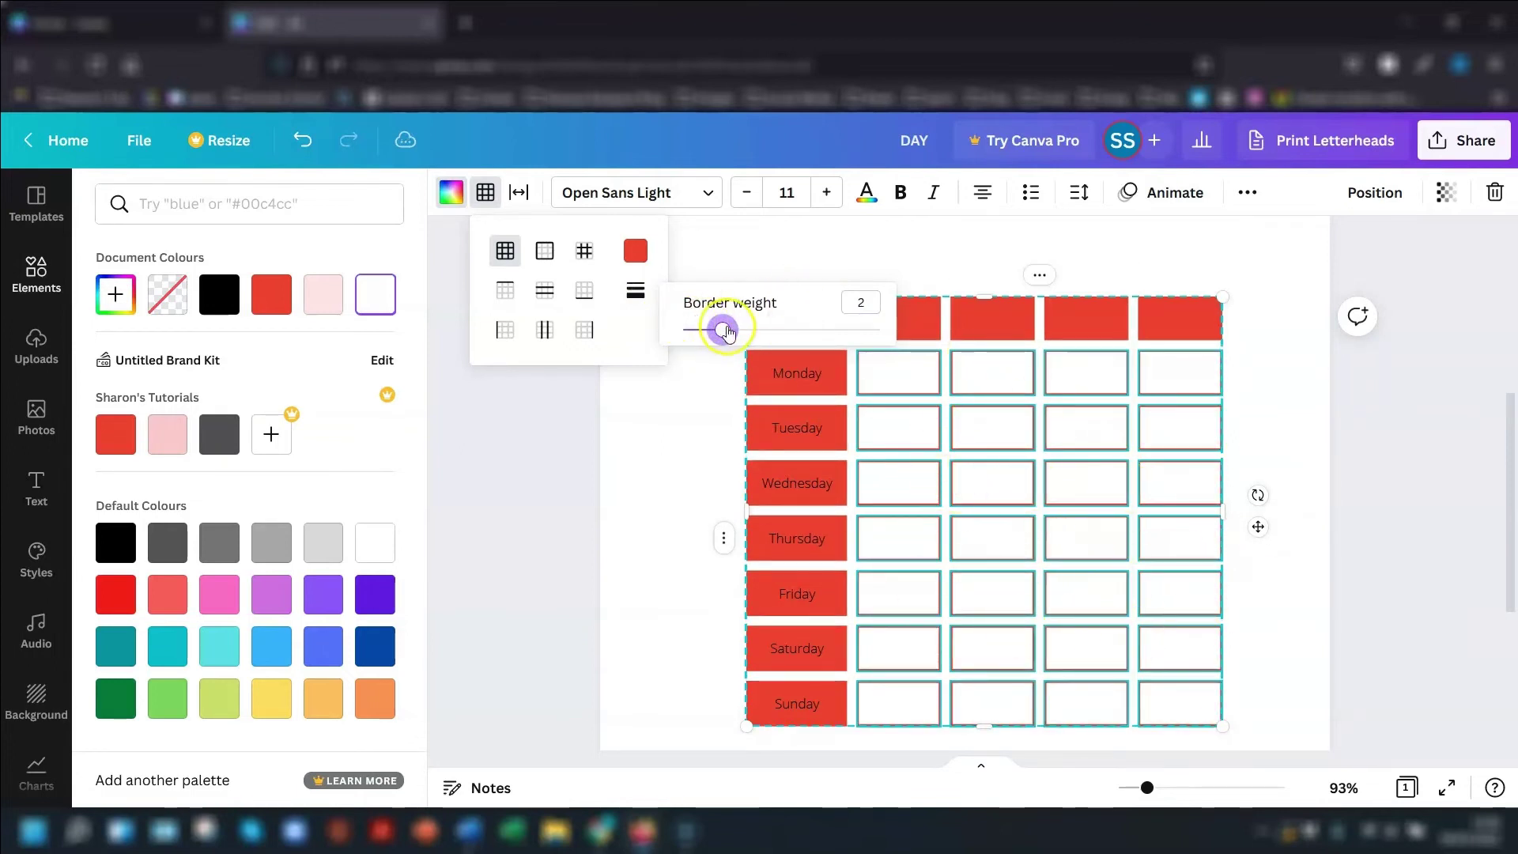
{"action": "left_click_drag", "start_coordinate": [729, 335], "coordinate": [742, 337]}
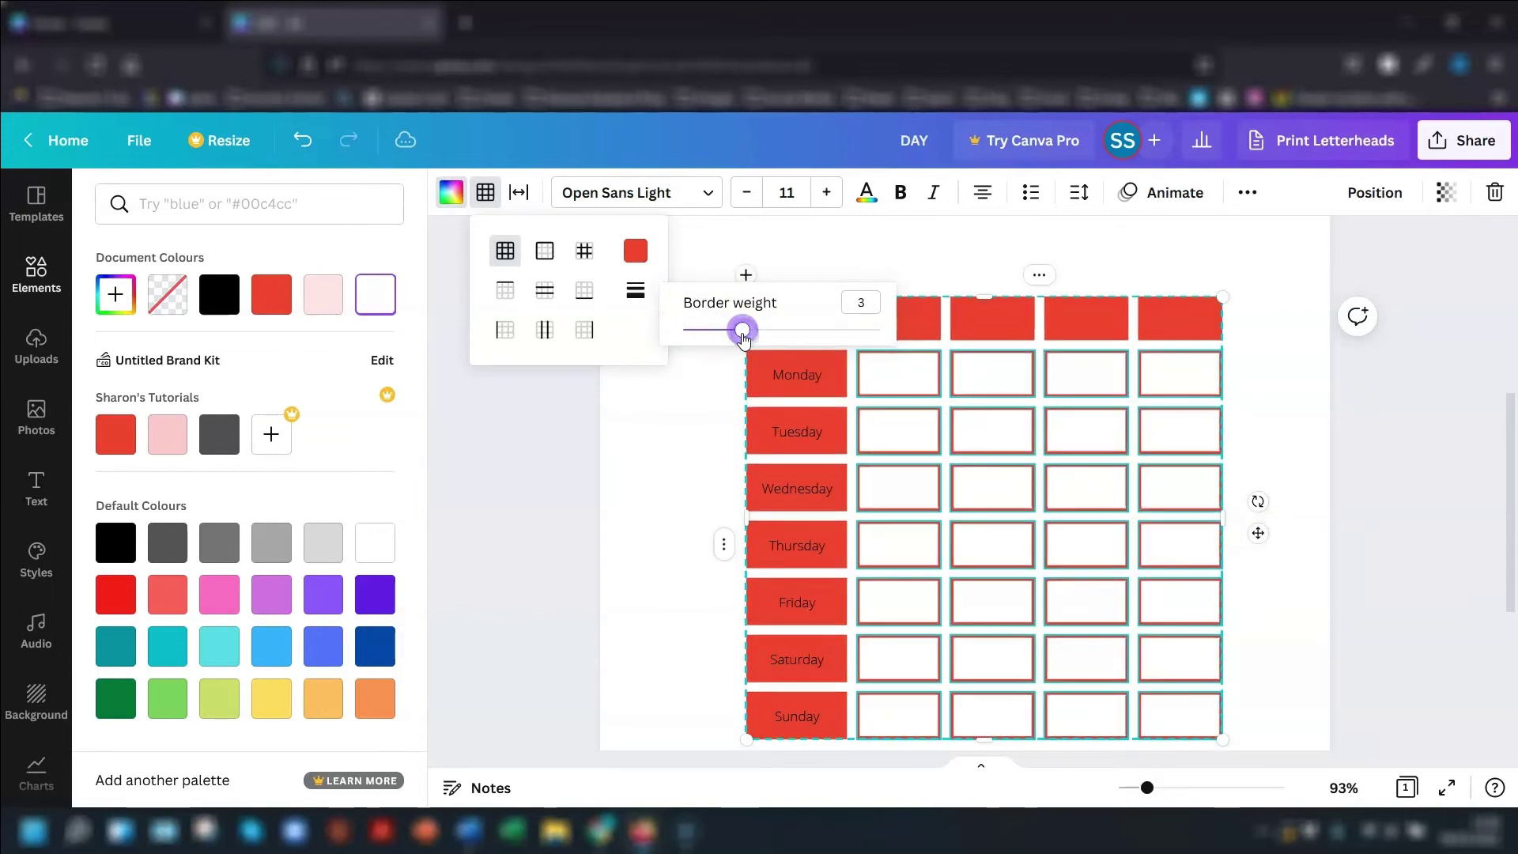
{"action": "left_click", "coordinate": [645, 445]}
- Reduce the planner table's spacing from 11 to 10
{"action": "left_click", "coordinate": [648, 445]}
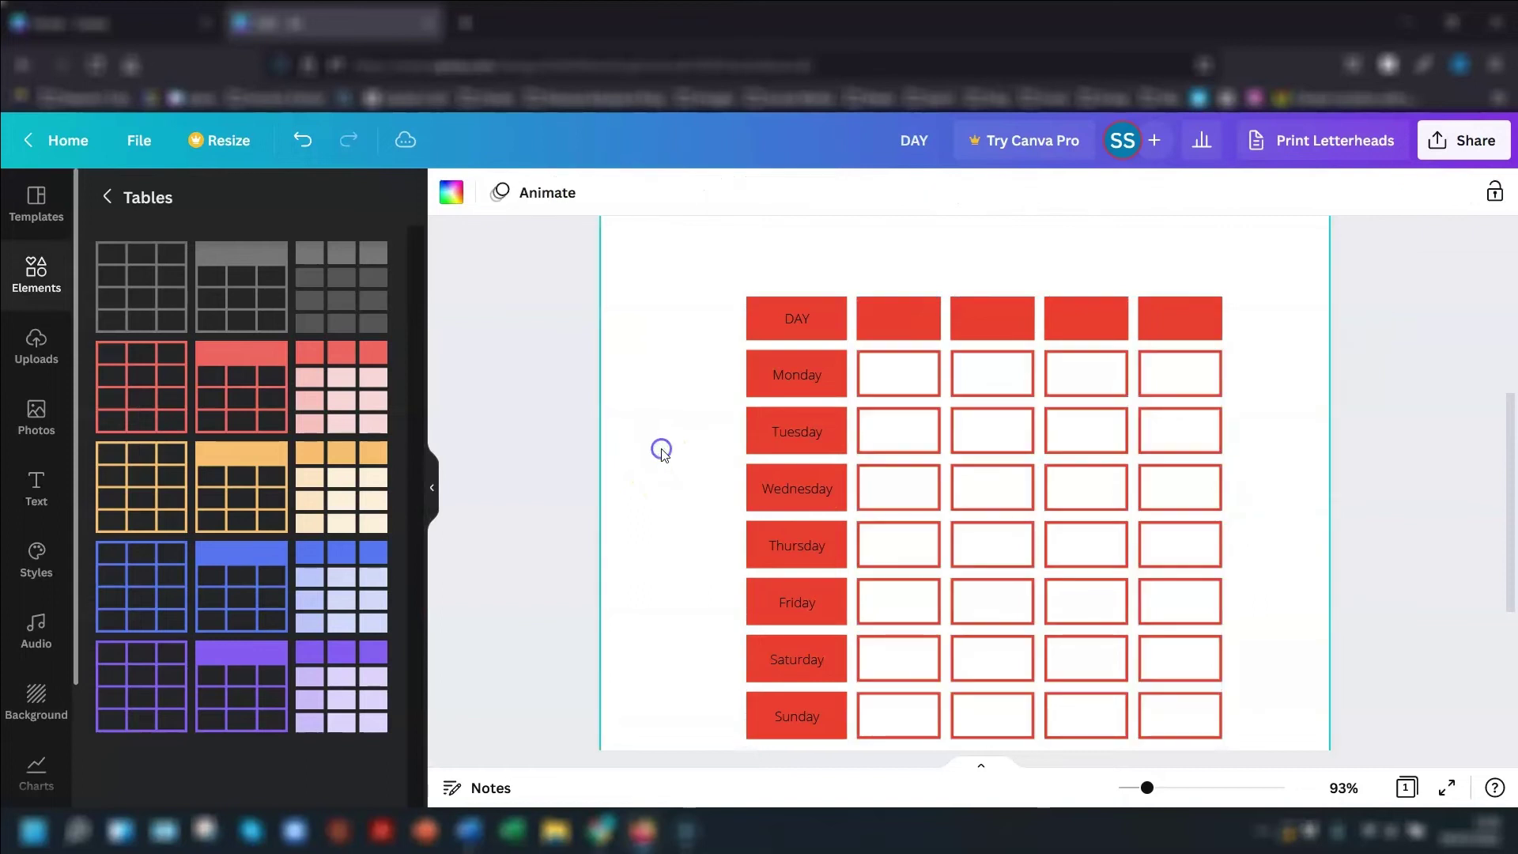
{"action": "scroll", "coordinate": [1297, 379], "scroll_direction": "down", "scroll_amount": 1}
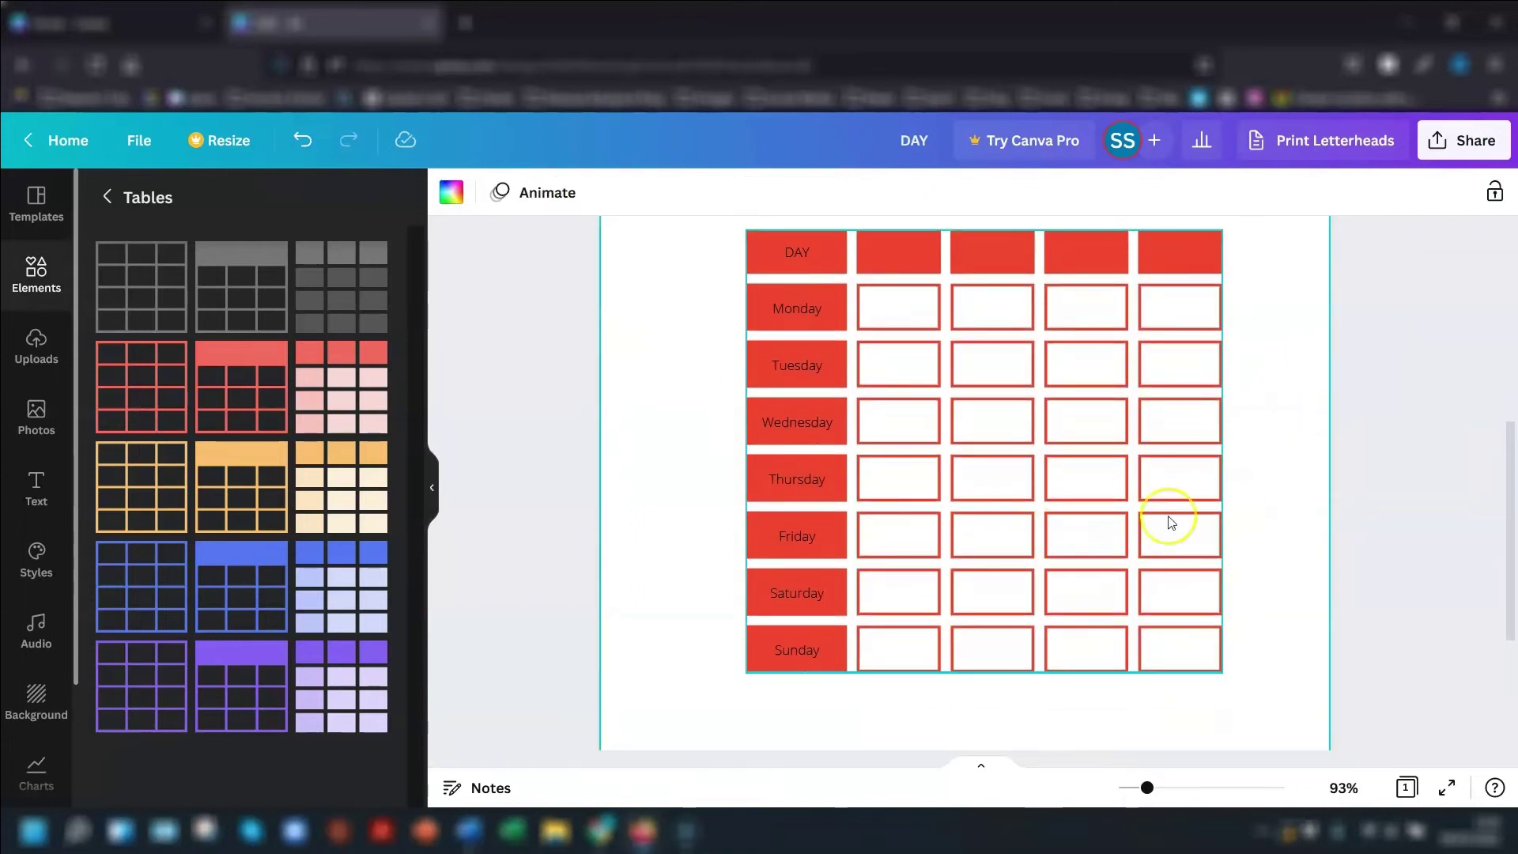
{"action": "scroll", "coordinate": [1274, 383], "scroll_direction": "up", "scroll_amount": 1}
{"action": "left_click", "coordinate": [883, 329]}
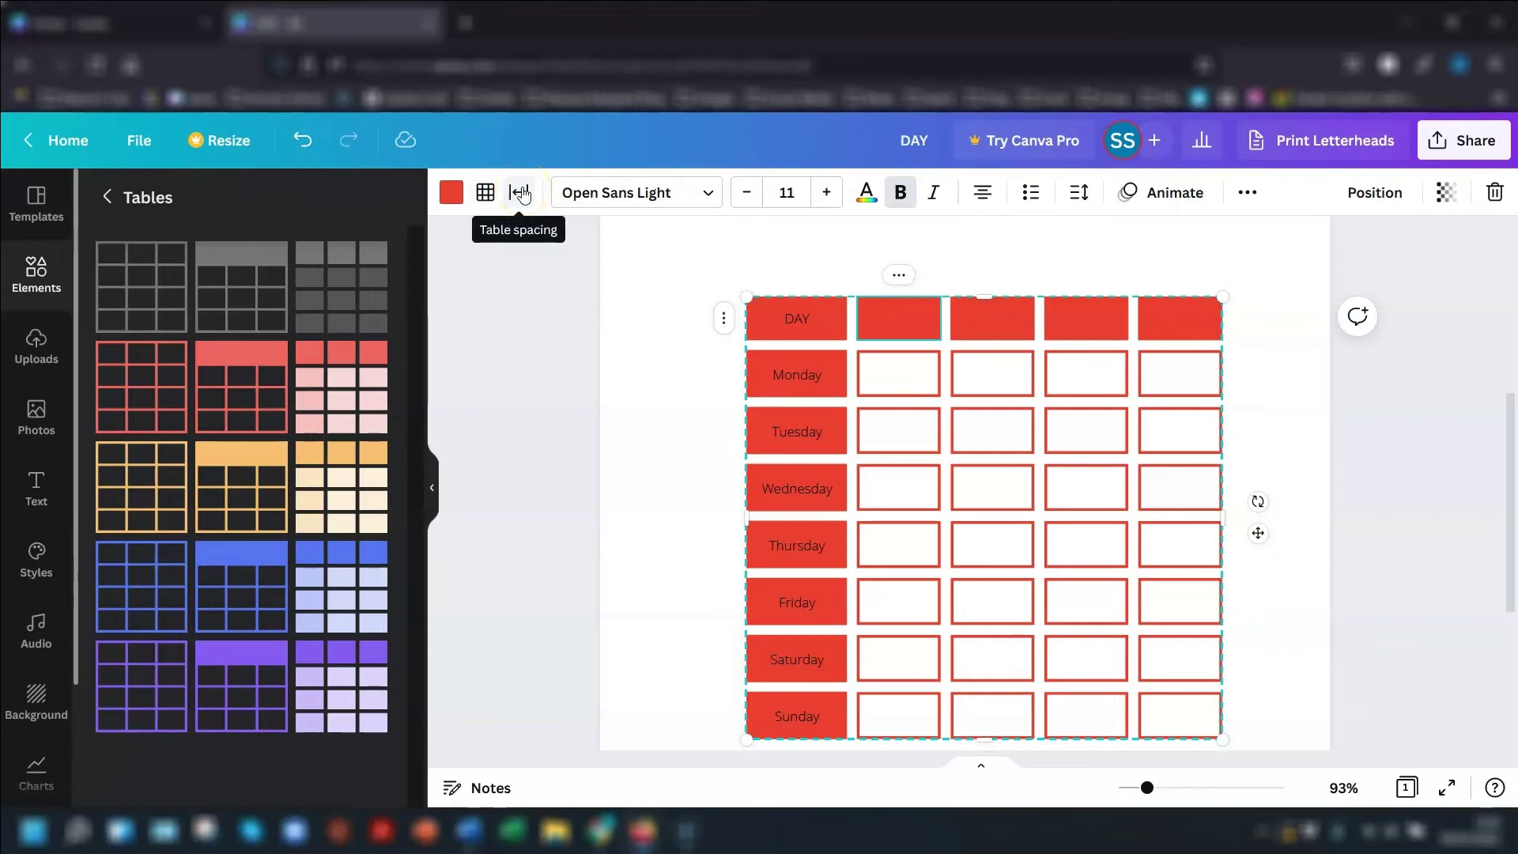
{"action": "left_click", "coordinate": [521, 194]}
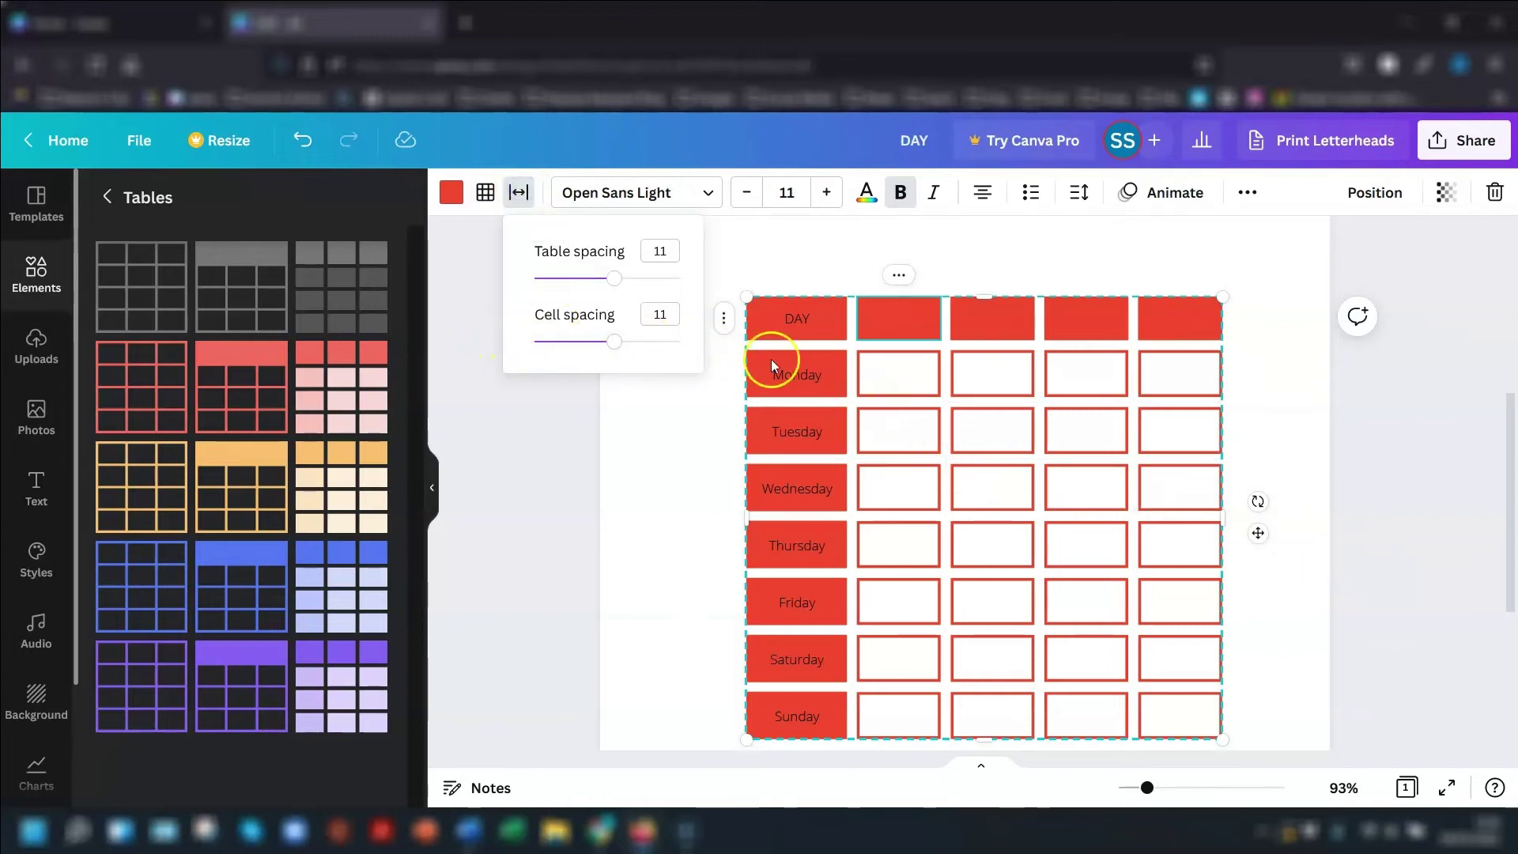
{"action": "left_click", "coordinate": [616, 280]}
{"action": "mouse_move", "coordinate": [616, 281]}
{"action": "left_mouse_down"}
{"action": "mouse_move", "coordinate": [529, 290]}
{"action": "mouse_move", "coordinate": [657, 281]}
{"action": "mouse_move", "coordinate": [604, 282]}
{"action": "left_mouse_up"}
- Make the first-column labels, DAY through Sunday, white and bold
{"action": "left_click", "coordinate": [742, 311]}
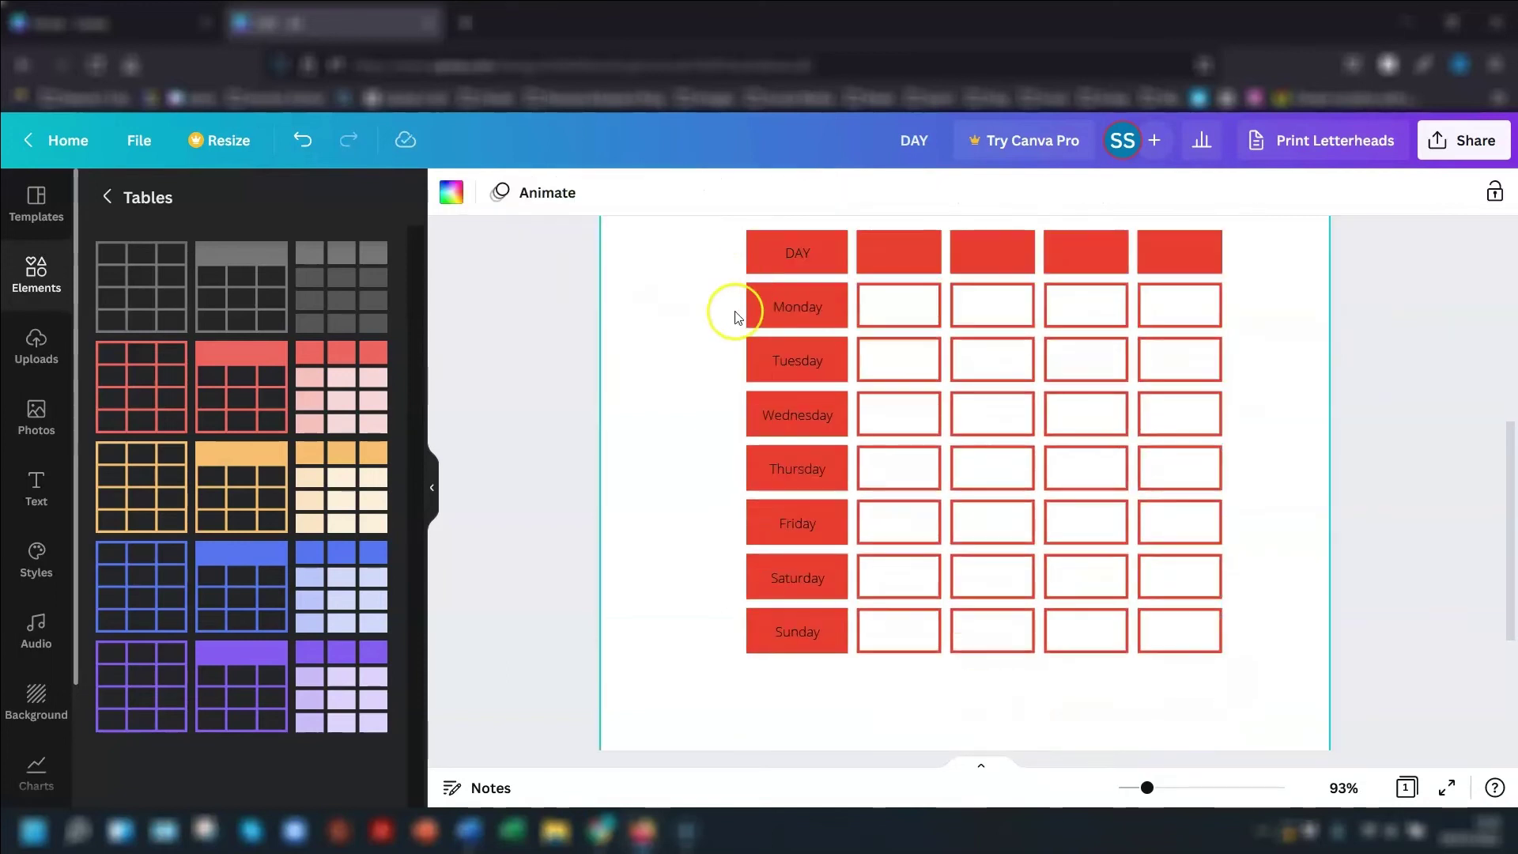
{"action": "left_click", "coordinate": [802, 255]}
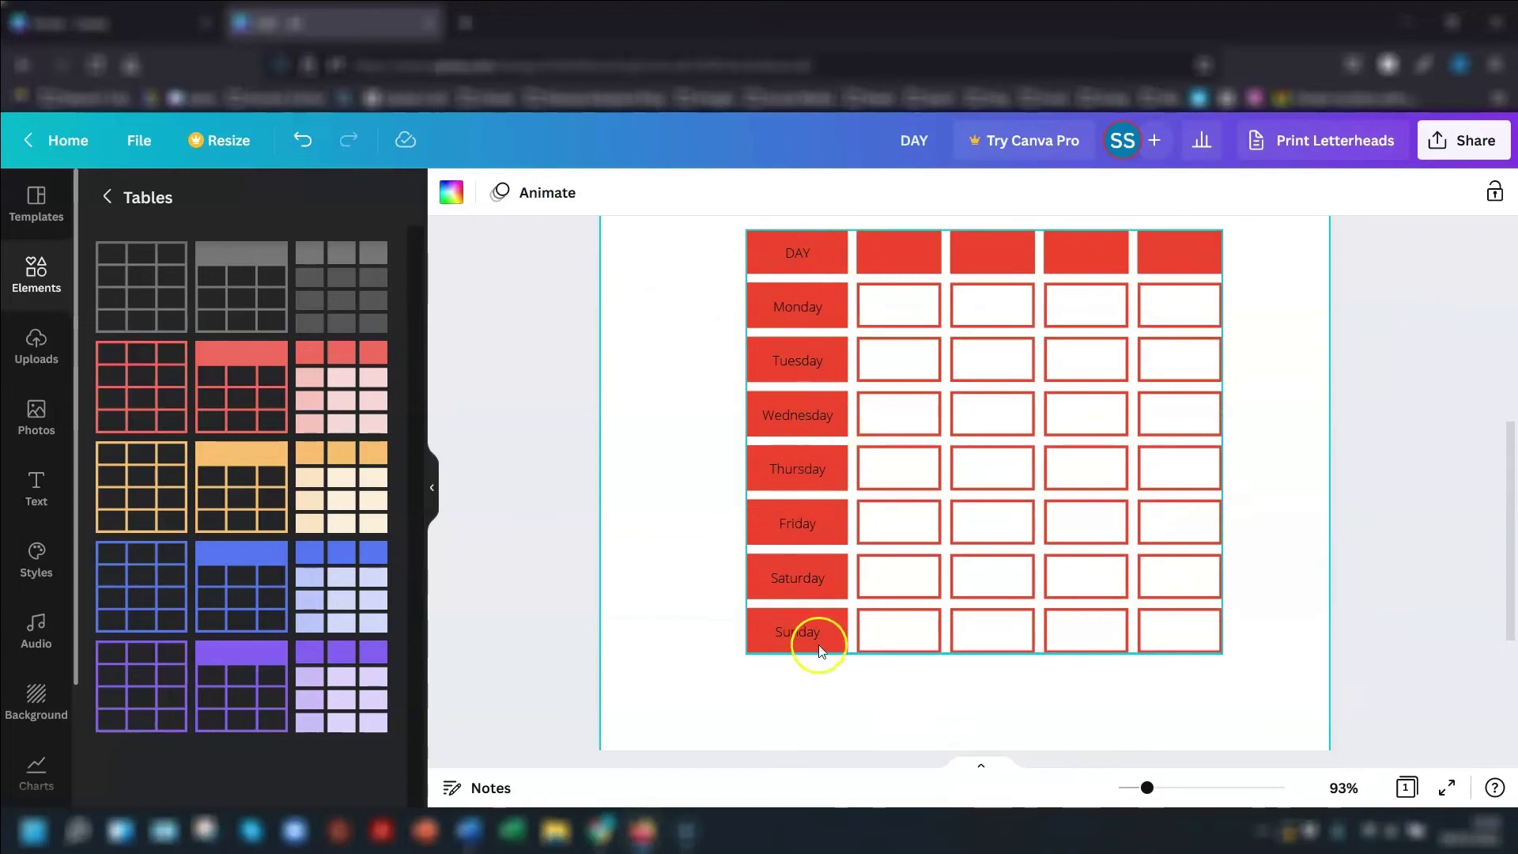
{"action": "left_click", "coordinate": [839, 256]}
{"action": "left_click", "coordinate": [827, 253]}
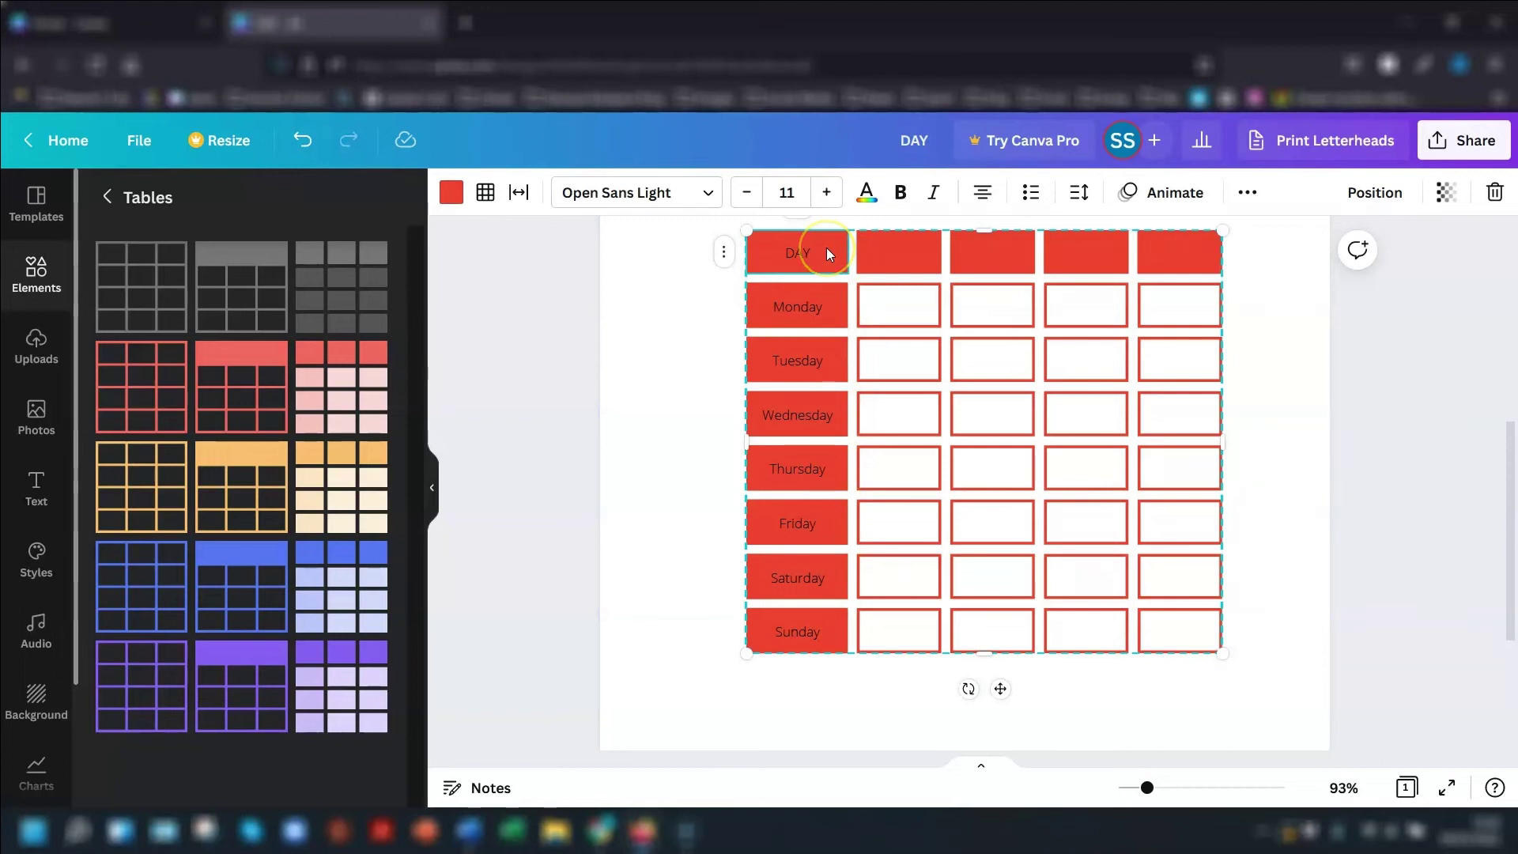
{"action": "left_click", "coordinate": [786, 631], "text": "shift"}
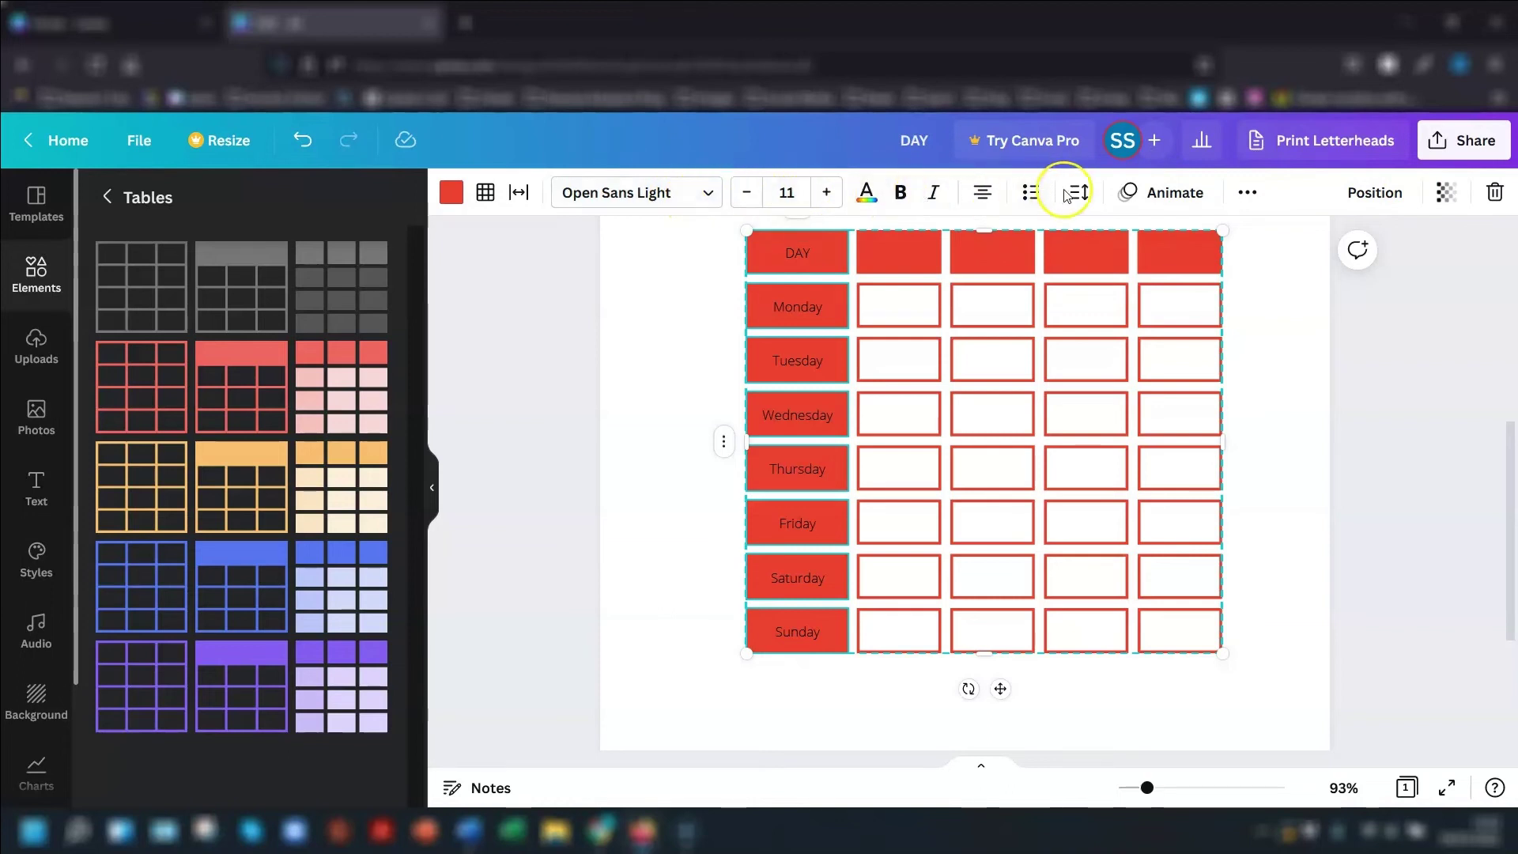
{"action": "left_click", "coordinate": [868, 192]}
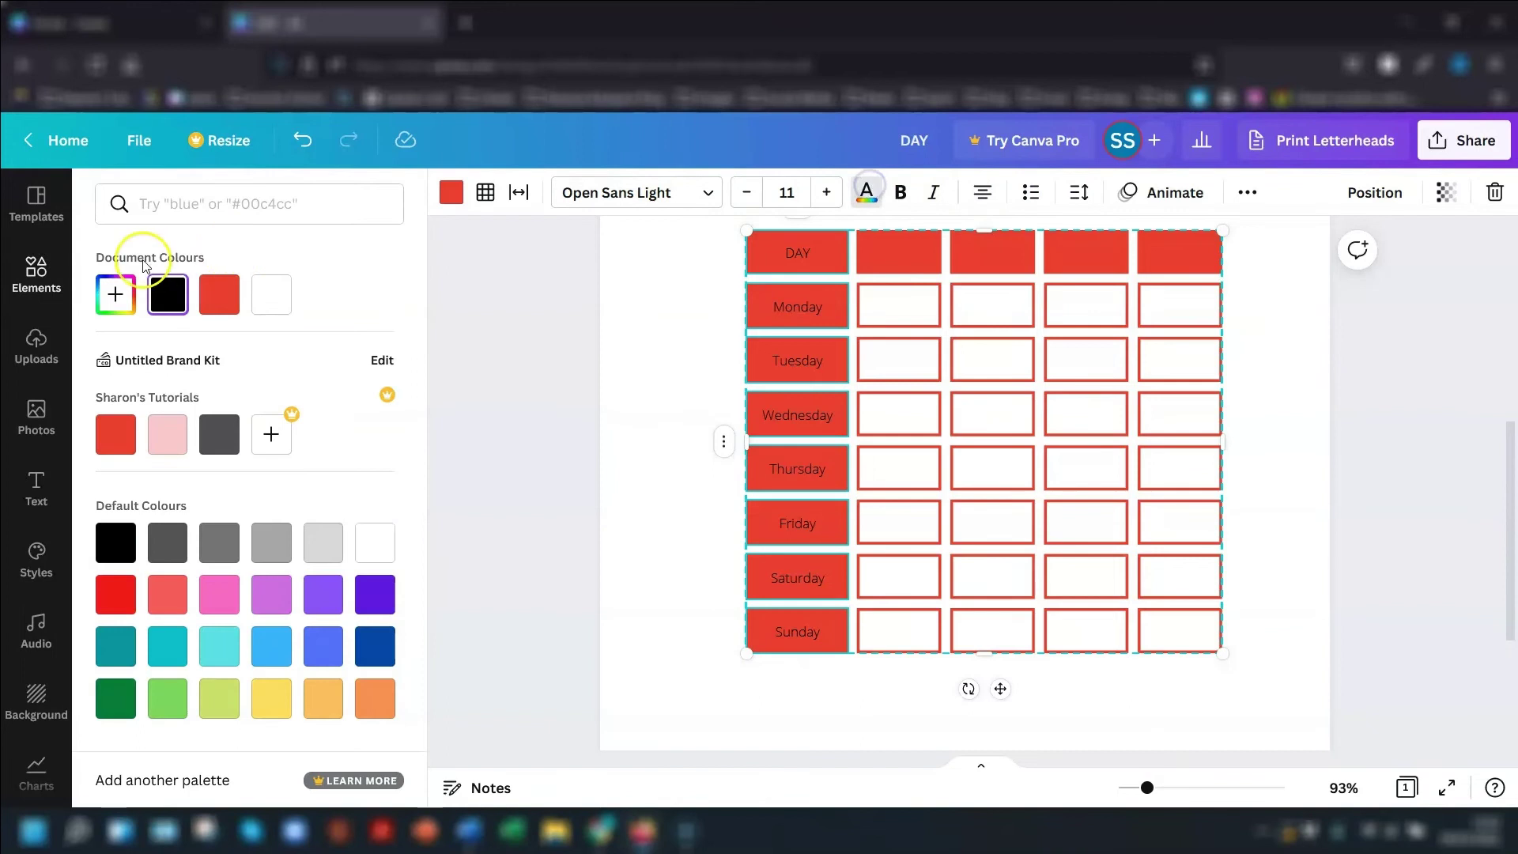
{"action": "left_click", "coordinate": [272, 295]}
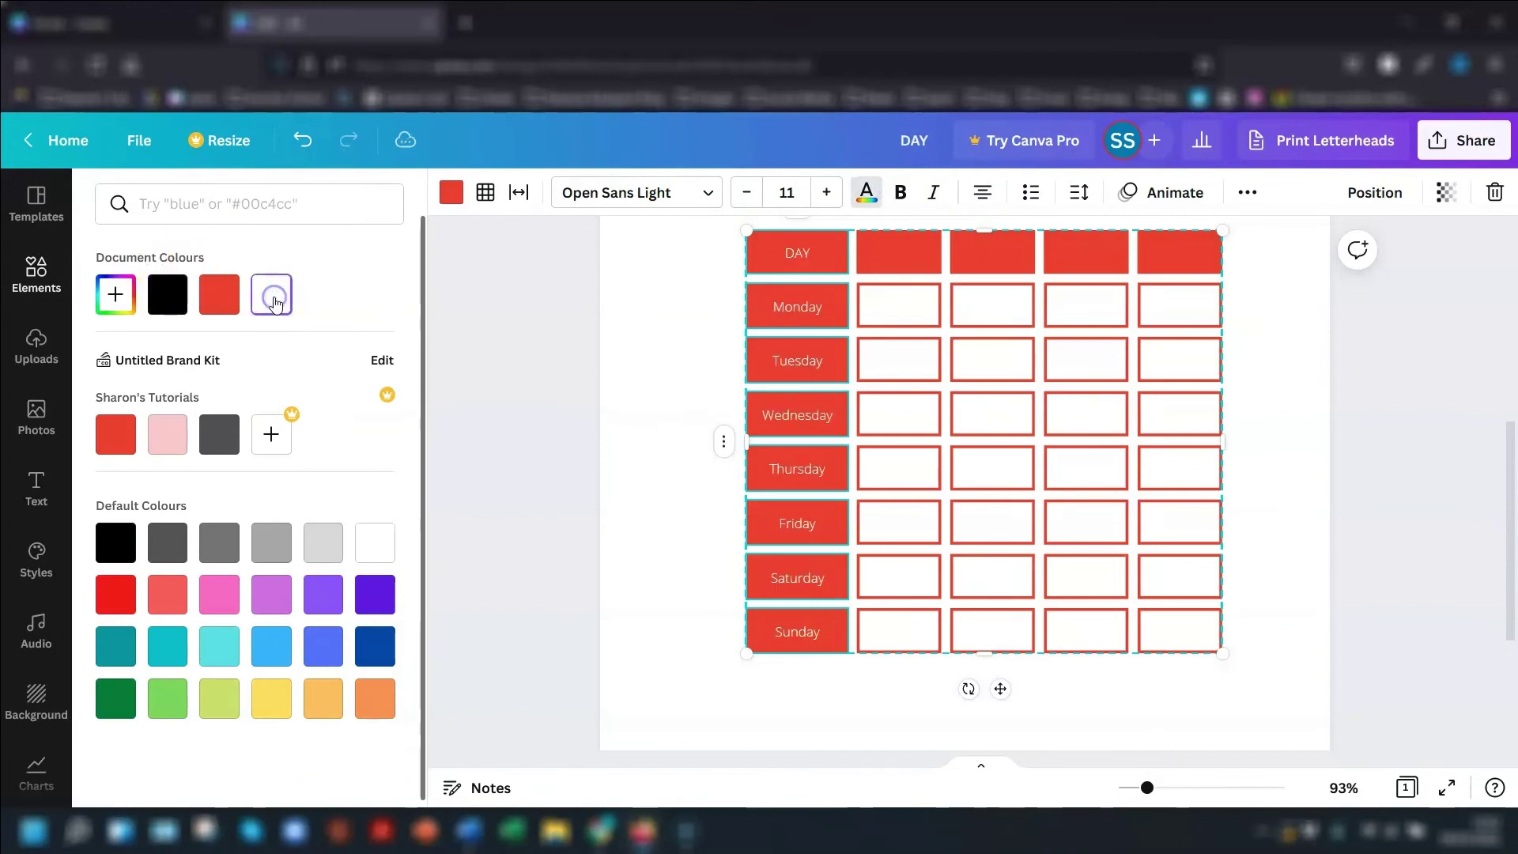
{"action": "left_click", "coordinate": [900, 192]}
{"action": "left_click", "coordinate": [1297, 420]}
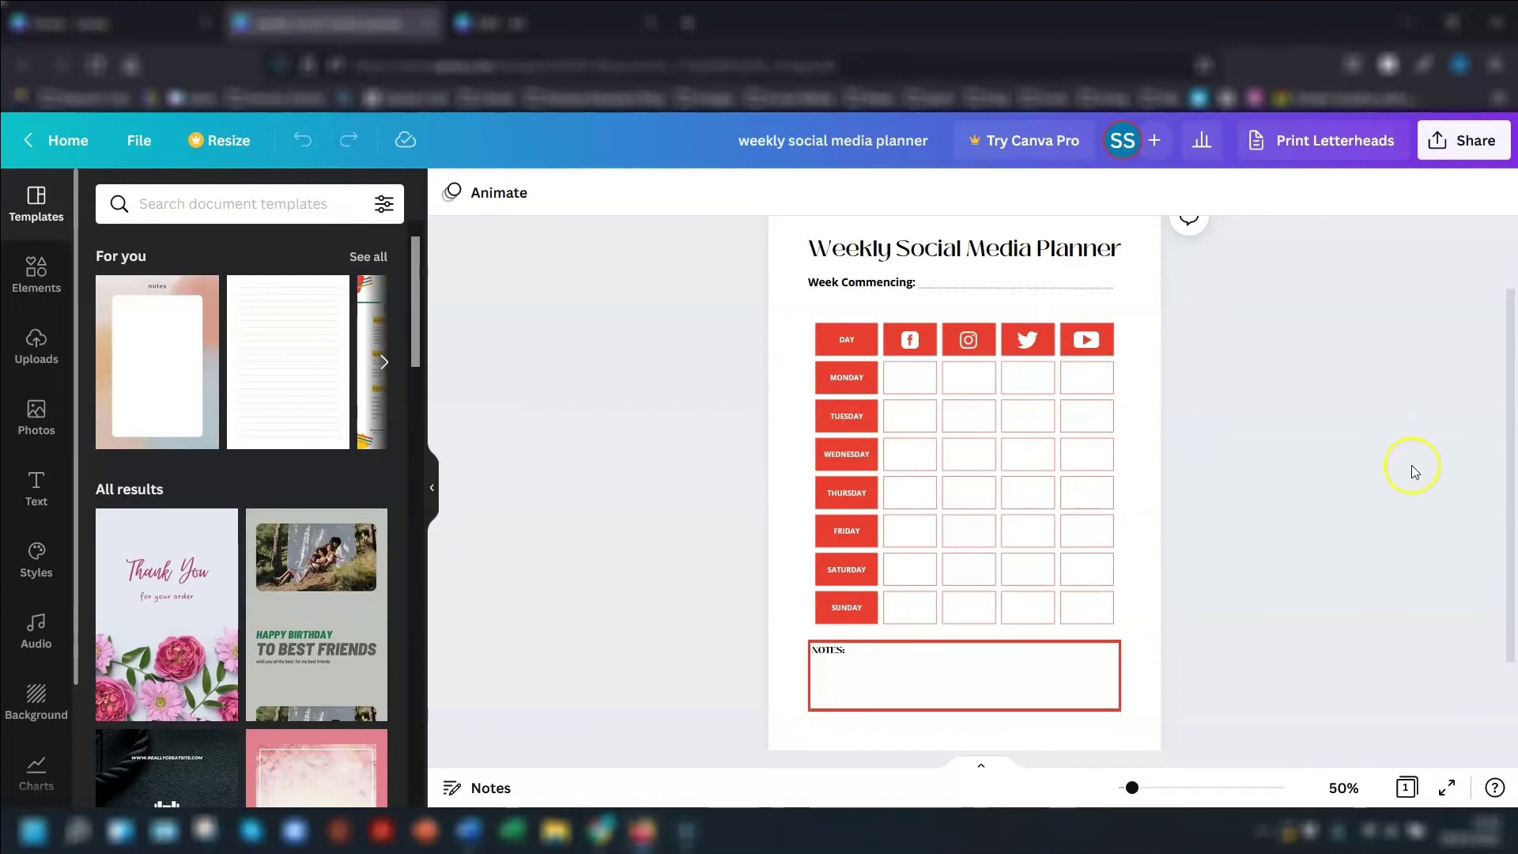
- Move the placeholder paragraph text box off the dotted line to just below 'Week Commencing:'
{"action": "left_click", "coordinate": [957, 307]}
{"action": "double_click", "coordinate": [957, 307]}
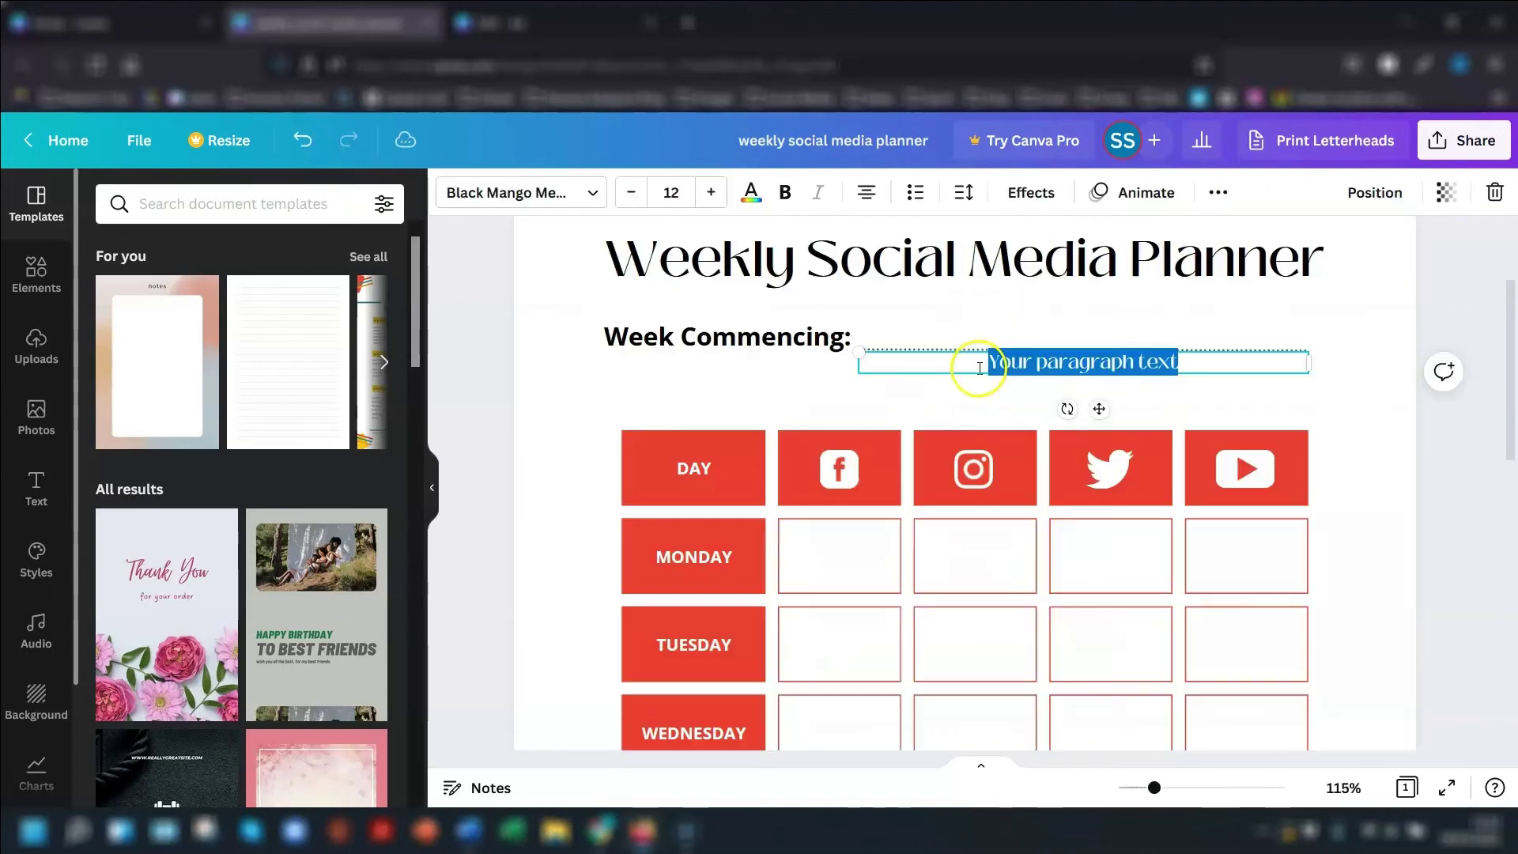
{"action": "left_click", "coordinate": [983, 366]}
{"action": "left_click_drag", "start_coordinate": [983, 366], "coordinate": [752, 383]}
{"action": "left_click", "coordinate": [1366, 447]}
{"action": "scroll", "coordinate": [1365, 448], "scroll_direction": "down", "scroll_amount": 2}
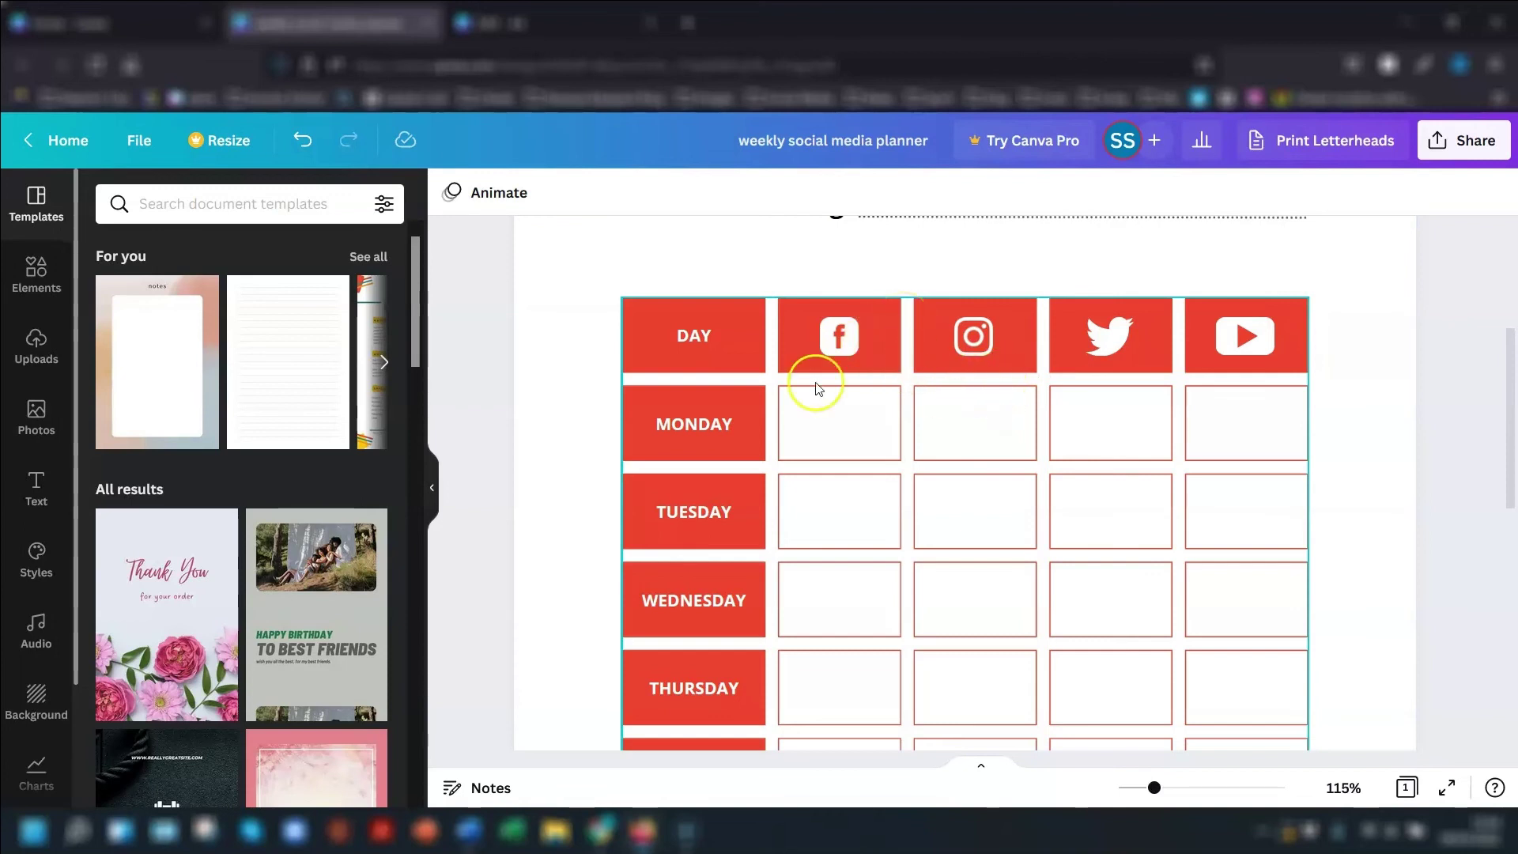
- Search Elements for 'facebook icon' and add the black Facebook icon to the page
{"action": "left_click", "coordinate": [32, 276]}
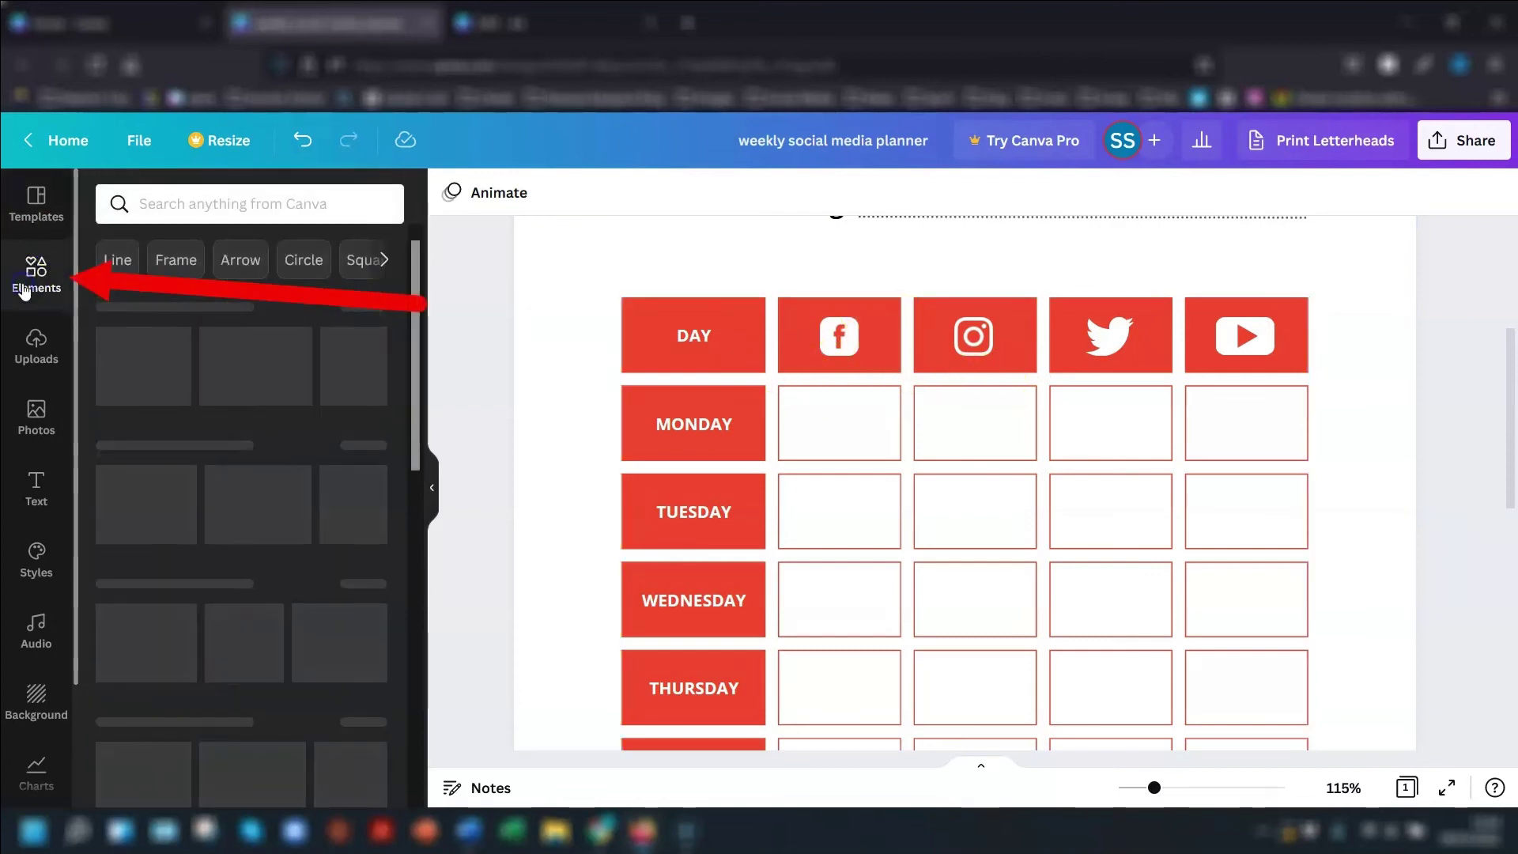
{"action": "left_click", "coordinate": [174, 203]}
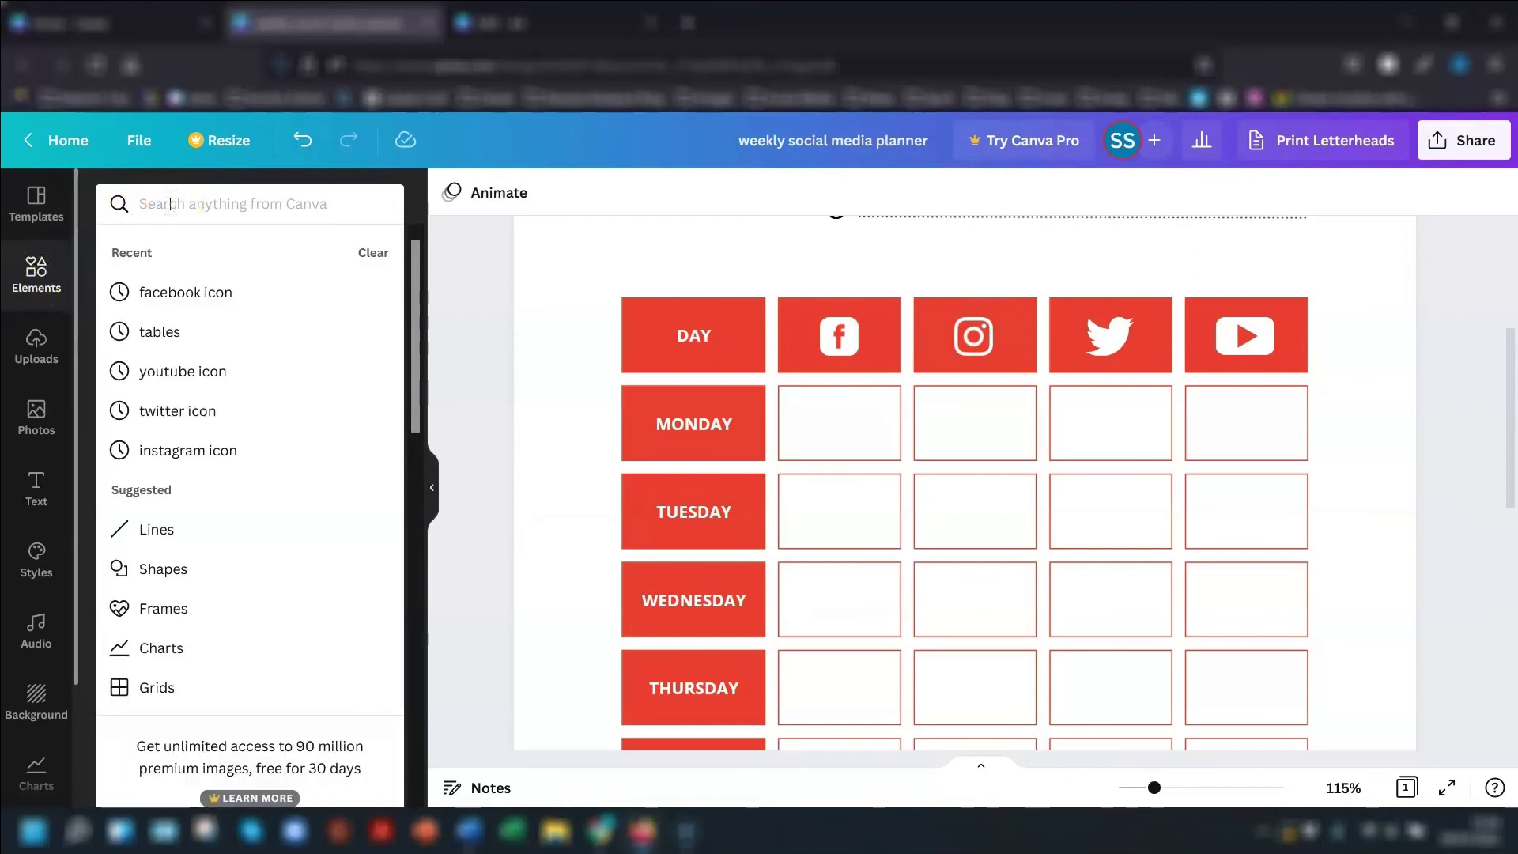
{"action": "left_click", "coordinate": [183, 293]}
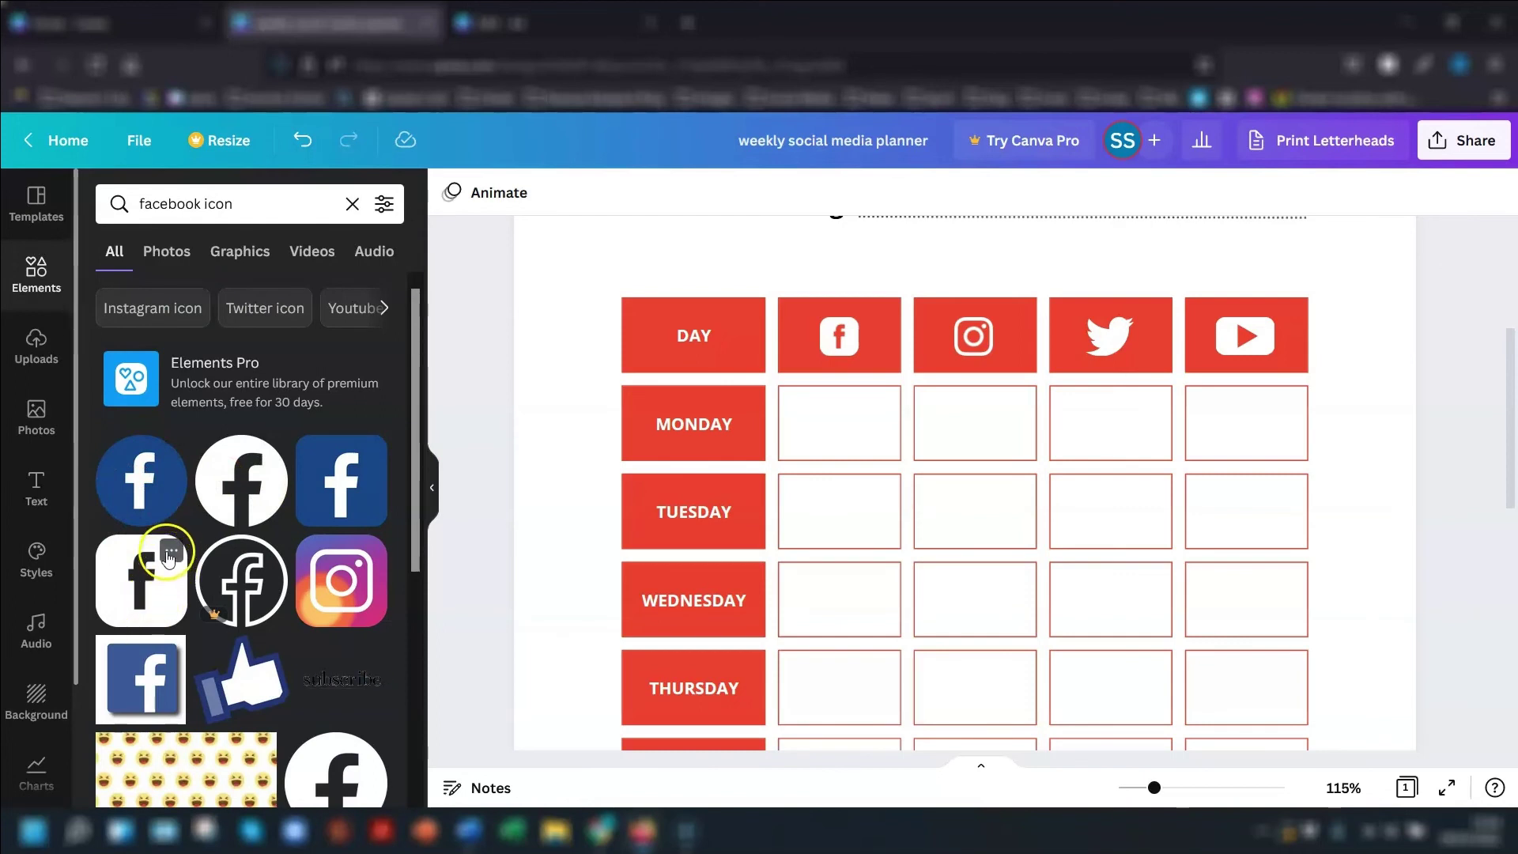
{"action": "left_click", "coordinate": [172, 552]}
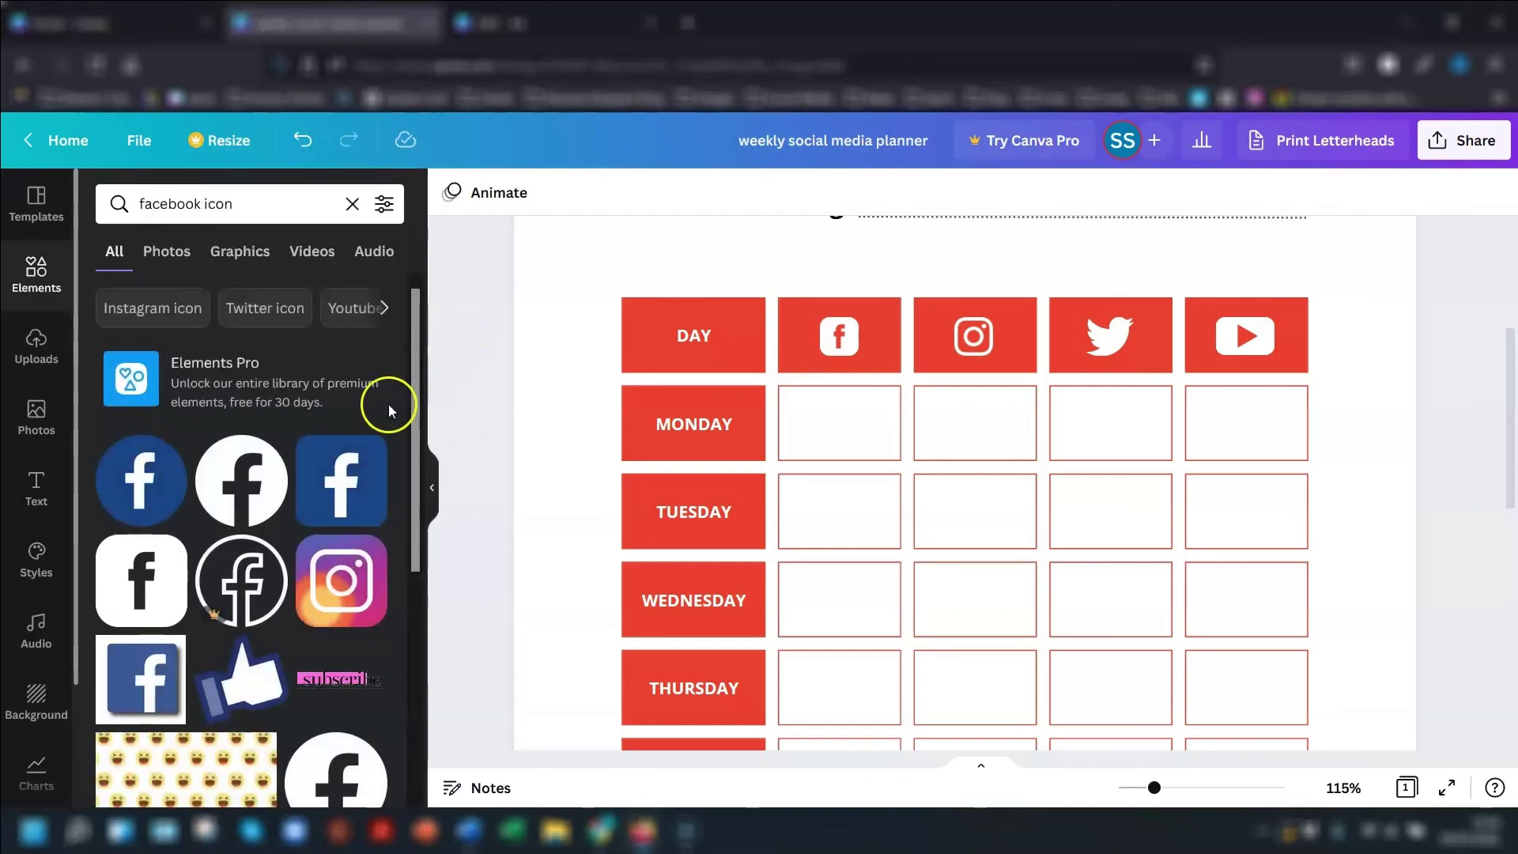
{"action": "left_click", "coordinate": [139, 614]}
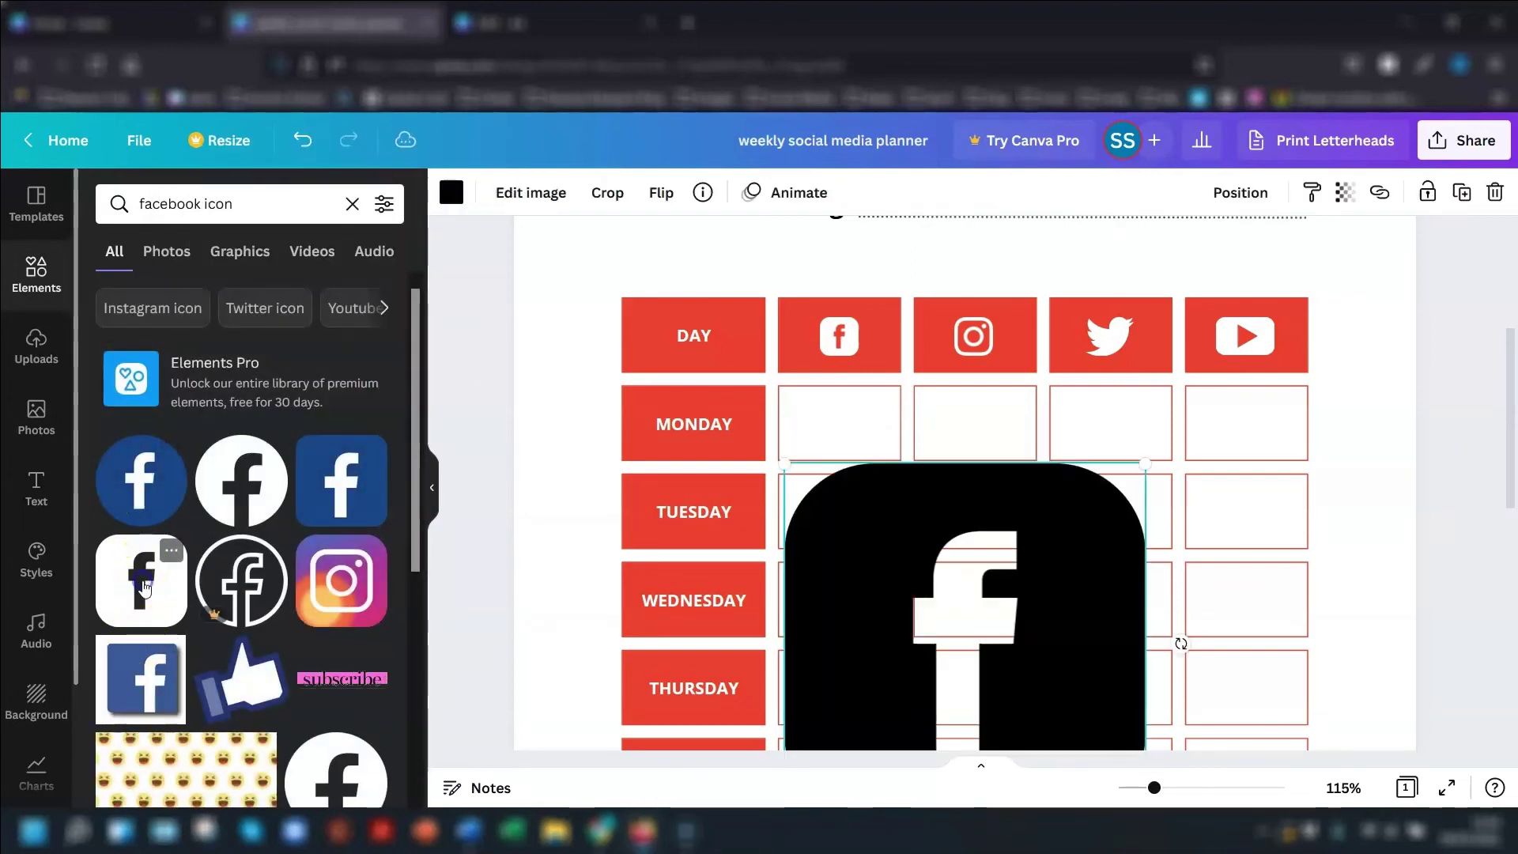
- Shrink the Facebook icon to about 55 px in the header cell beside DAY and make it white
{"action": "left_click_drag", "start_coordinate": [902, 538], "coordinate": [866, 357]}
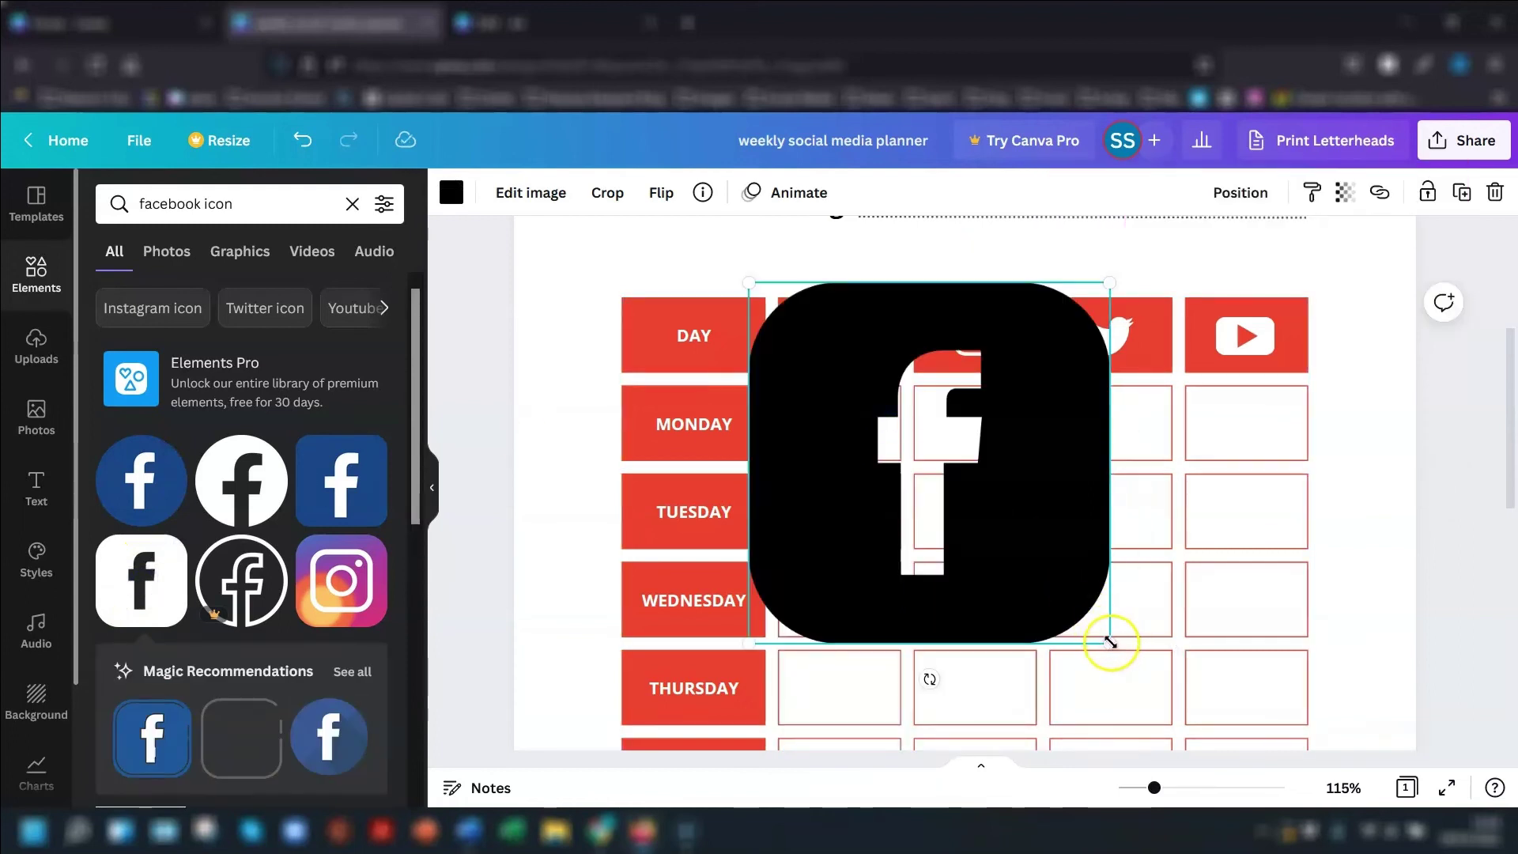
{"action": "left_click_drag", "start_coordinate": [1111, 642], "coordinate": [806, 338]}
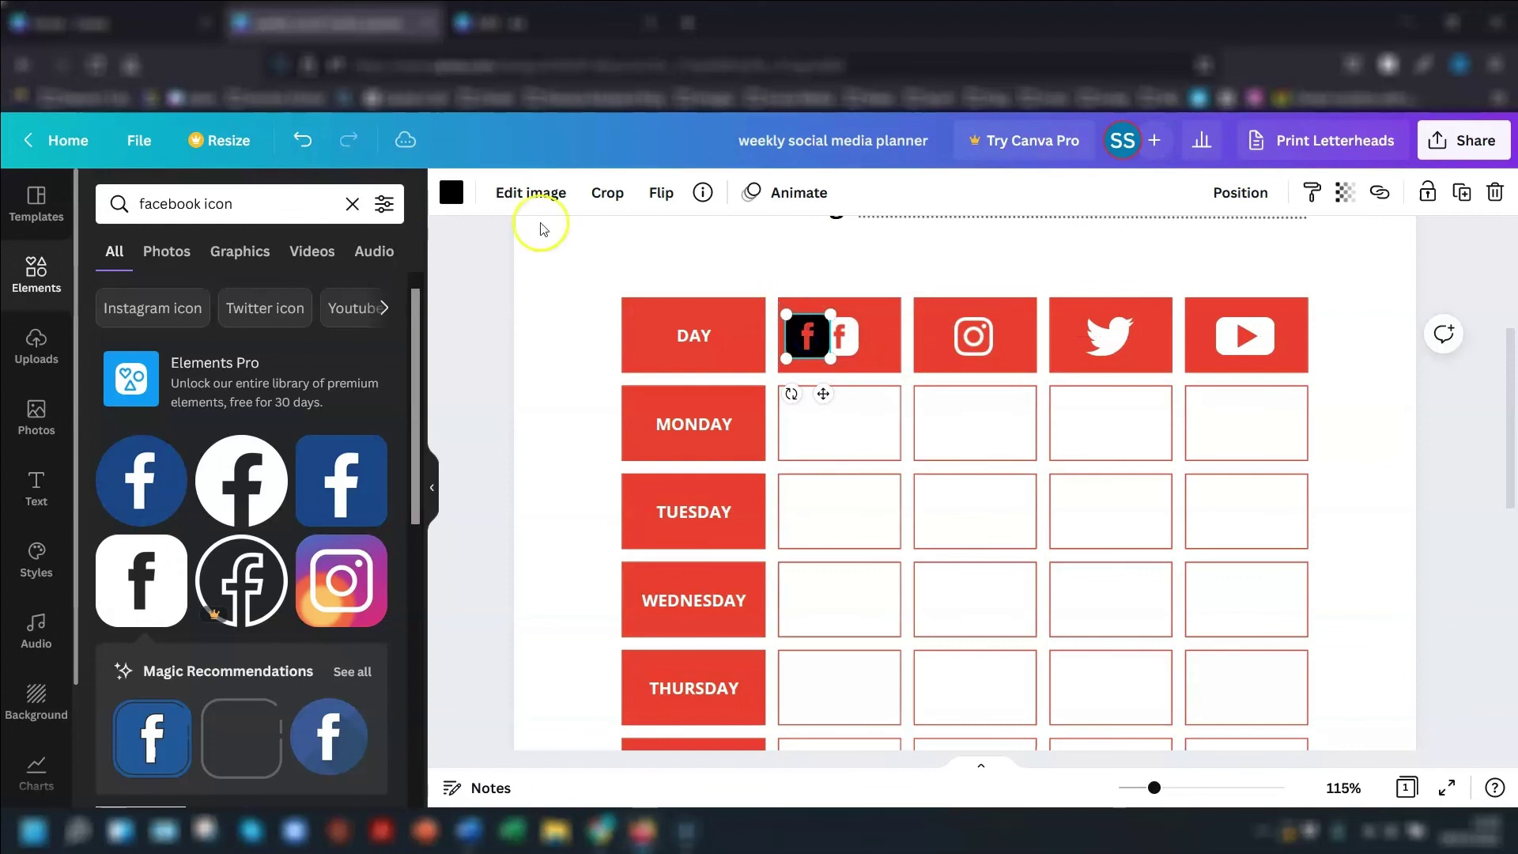
{"action": "left_click", "coordinate": [461, 202]}
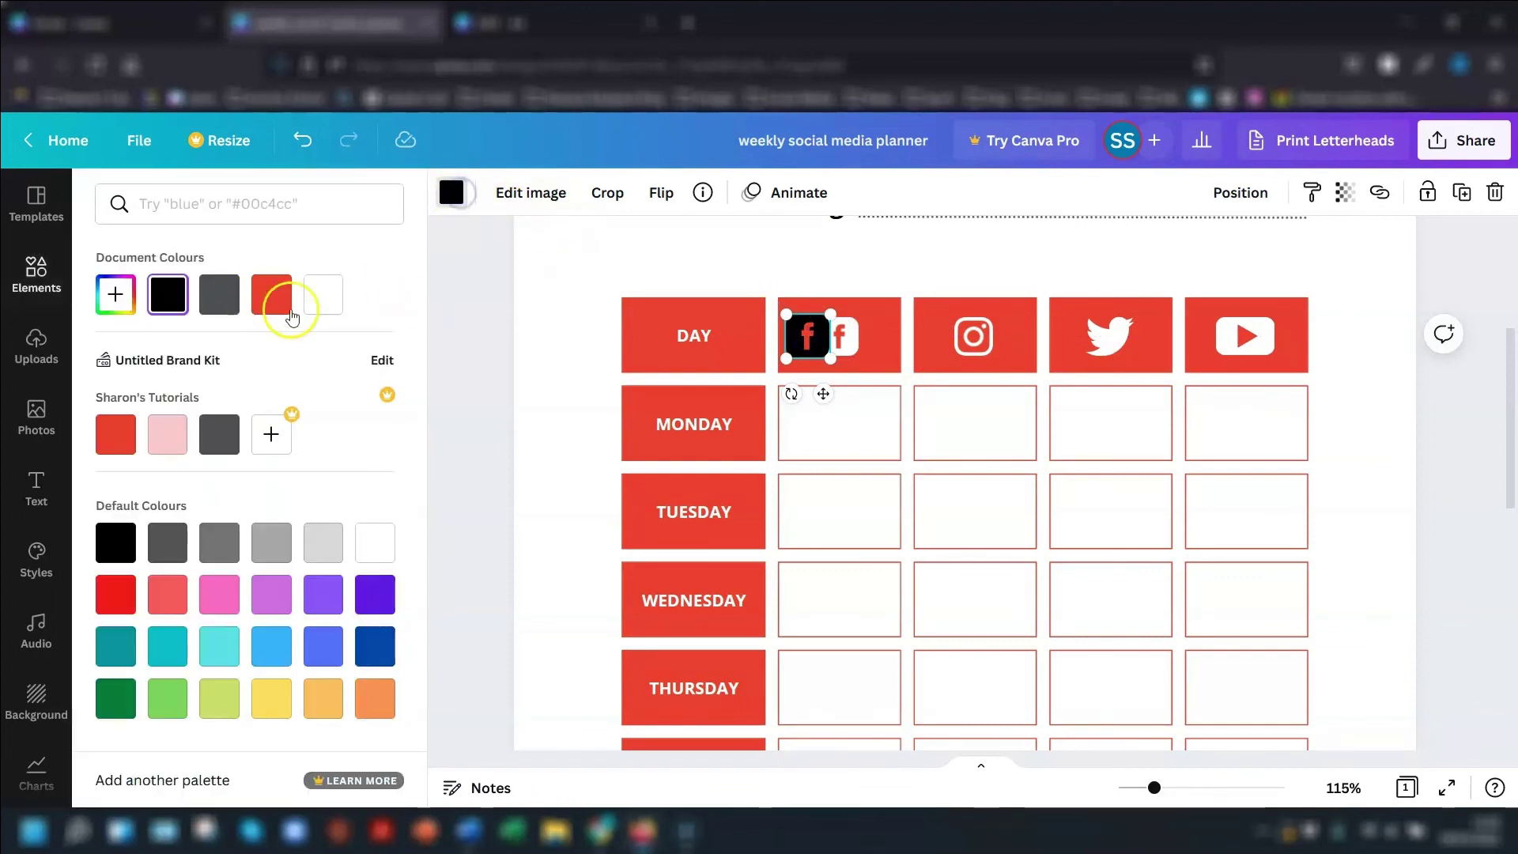
{"action": "left_click", "coordinate": [319, 292]}
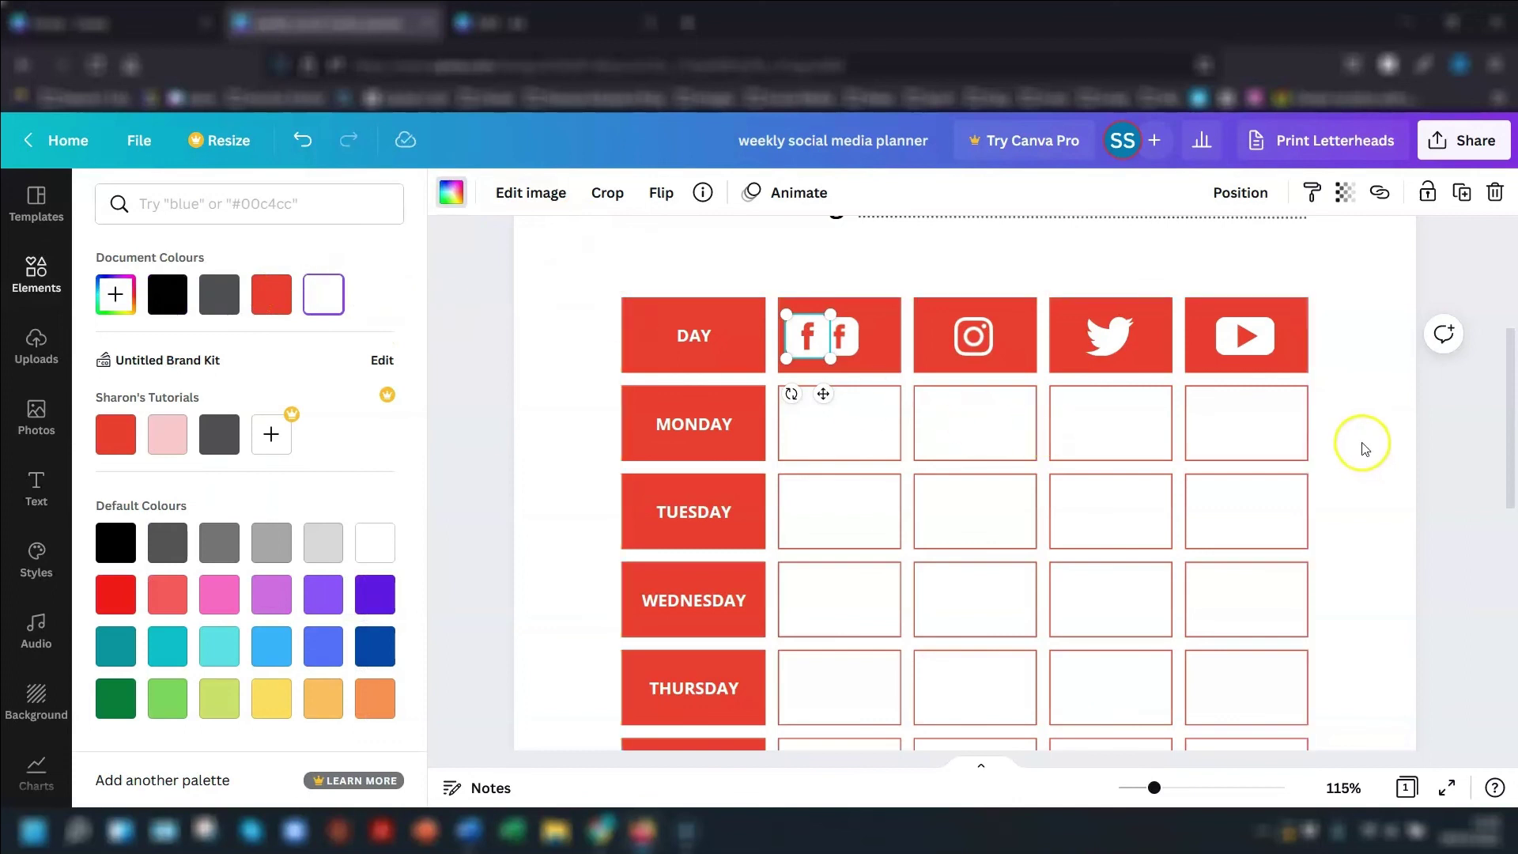
{"action": "left_click", "coordinate": [1336, 423]}
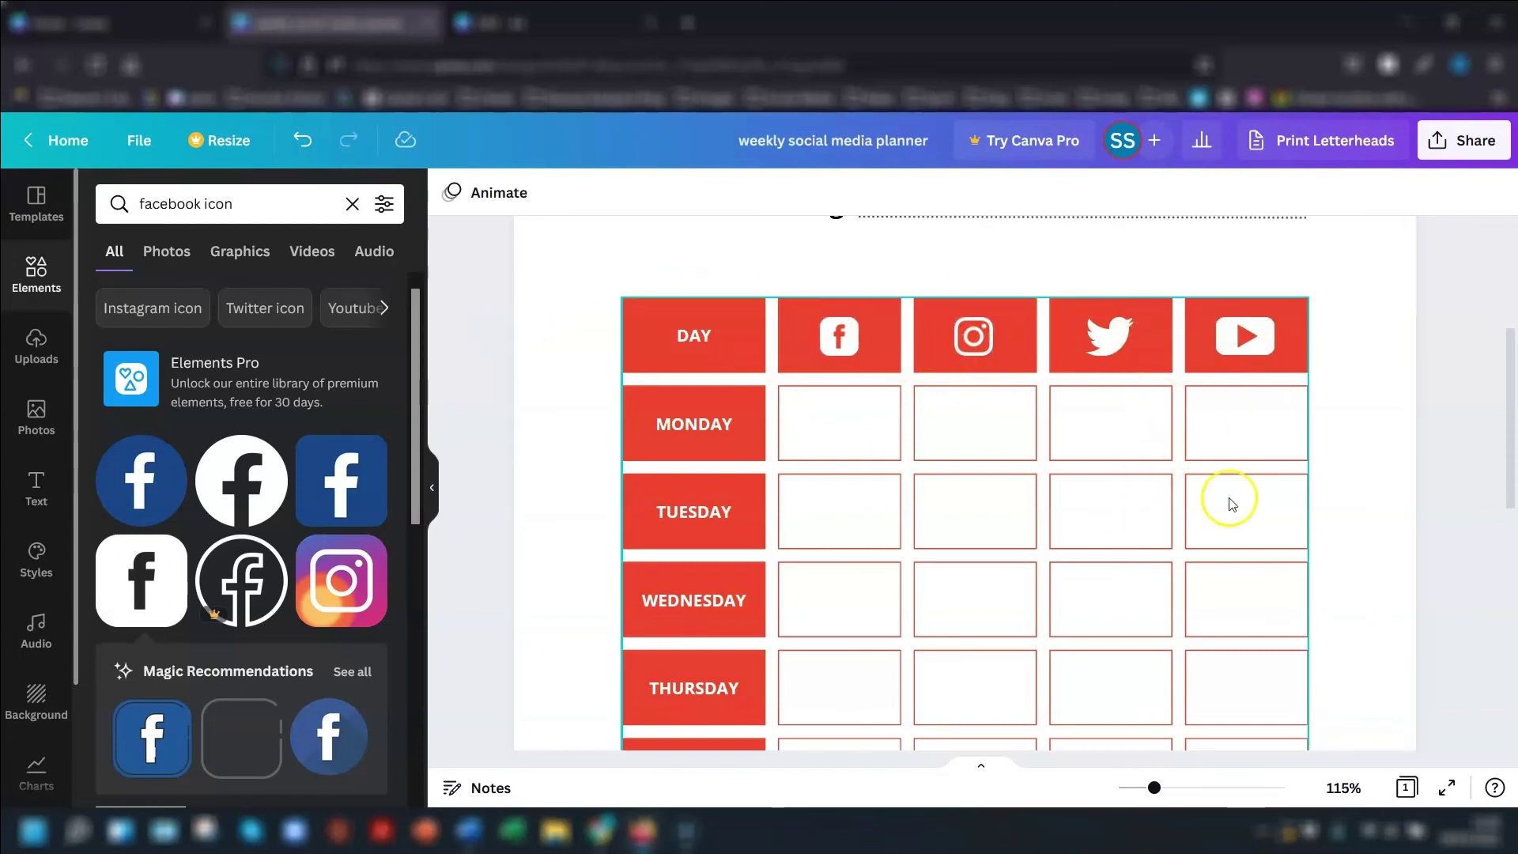
{"action": "scroll", "coordinate": [1415, 373], "scroll_direction": "down", "scroll_amount": 2}
{"action": "scroll", "coordinate": [1411, 372], "scroll_direction": "down", "scroll_amount": 7}
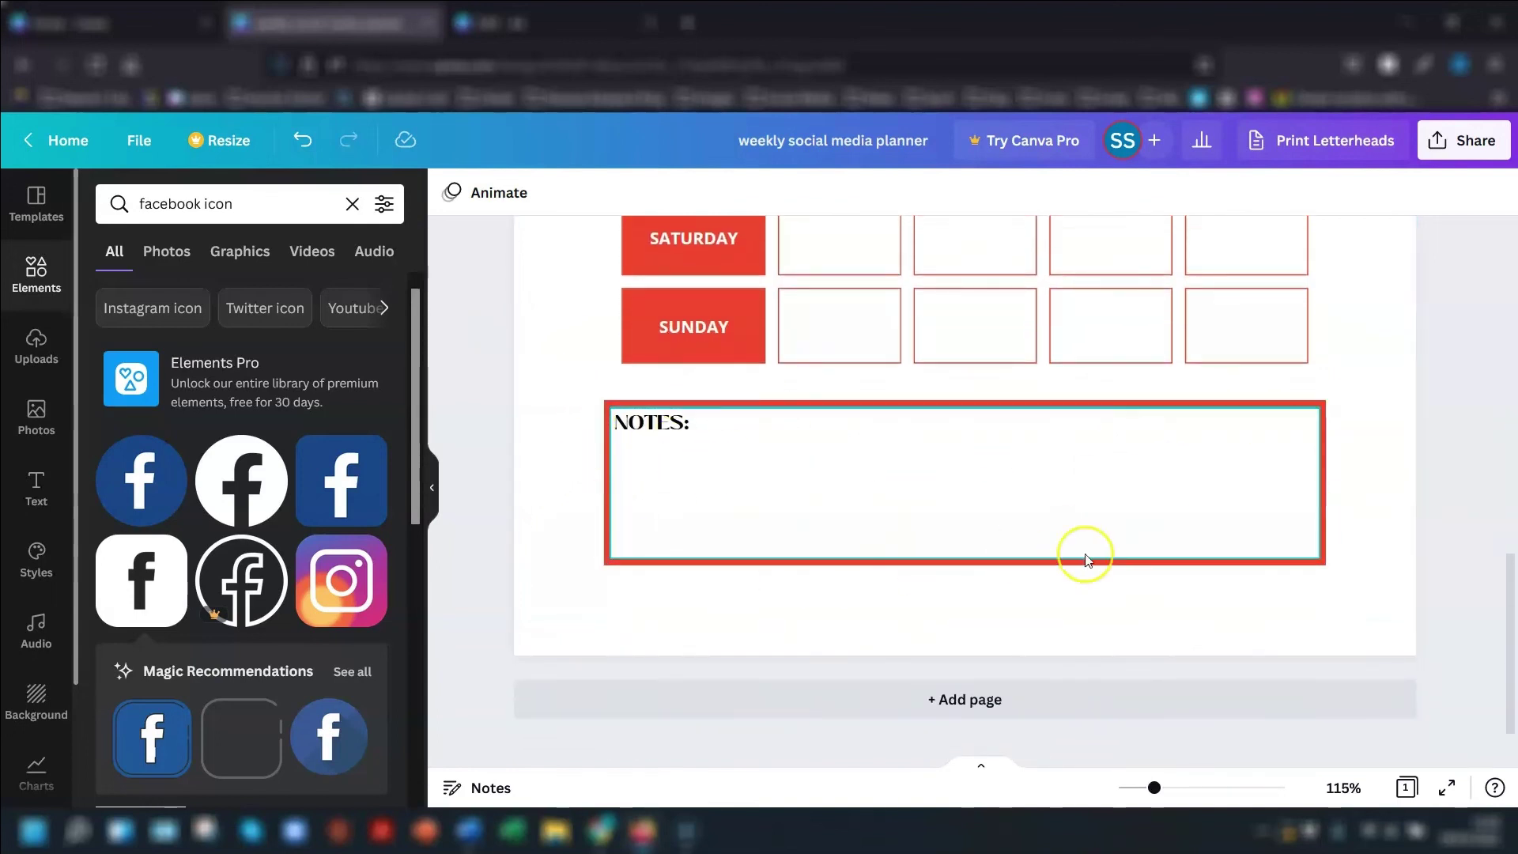
{"action": "scroll", "coordinate": [1108, 549], "scroll_direction": "up", "scroll_amount": 12}
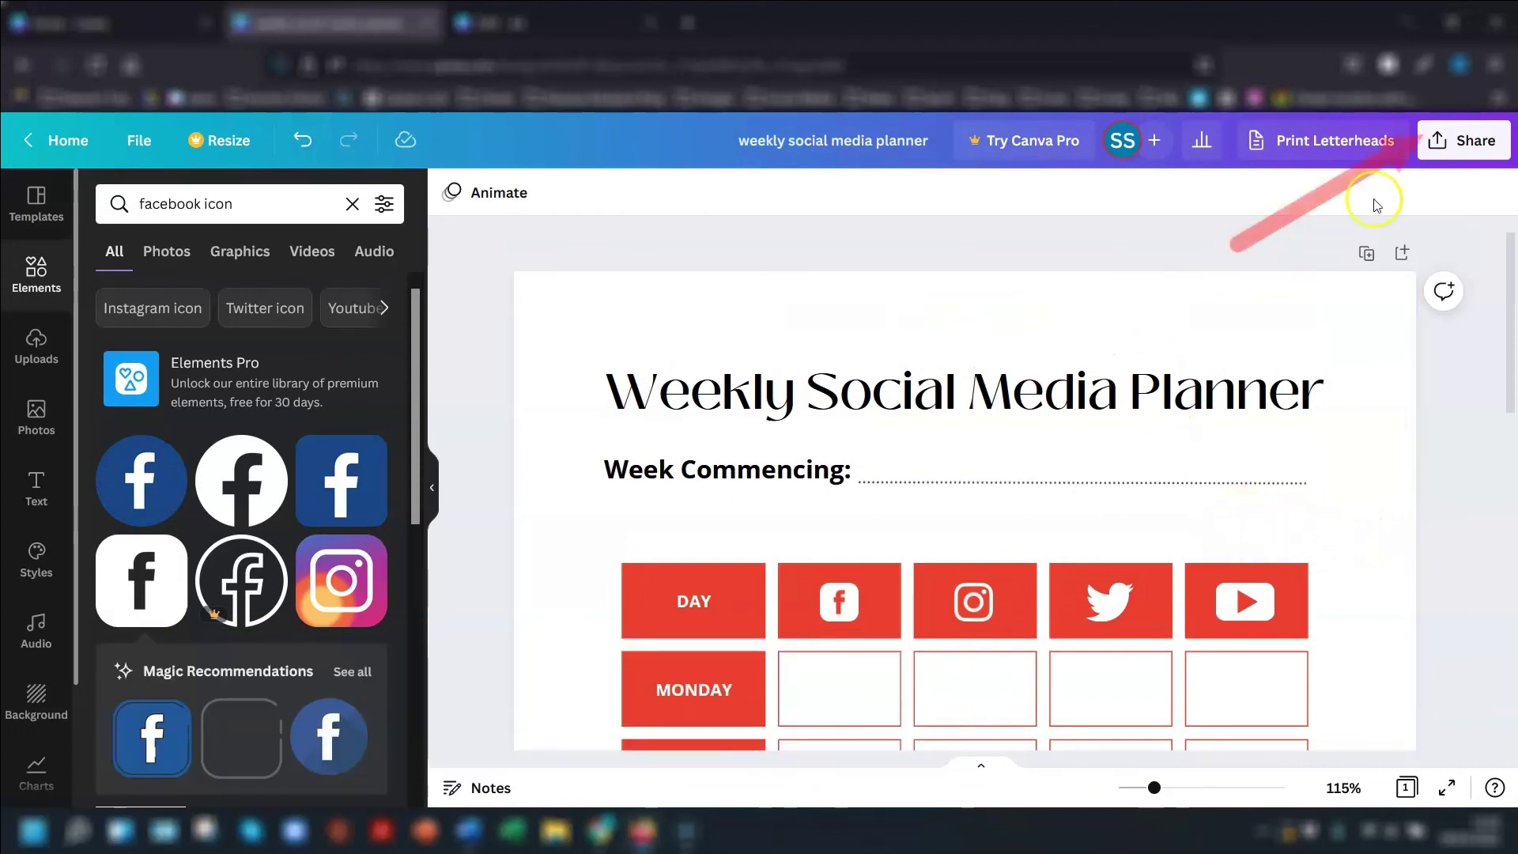
- Download the weekly planner as a PDF Standard file
{"action": "left_click", "coordinate": [1439, 140]}
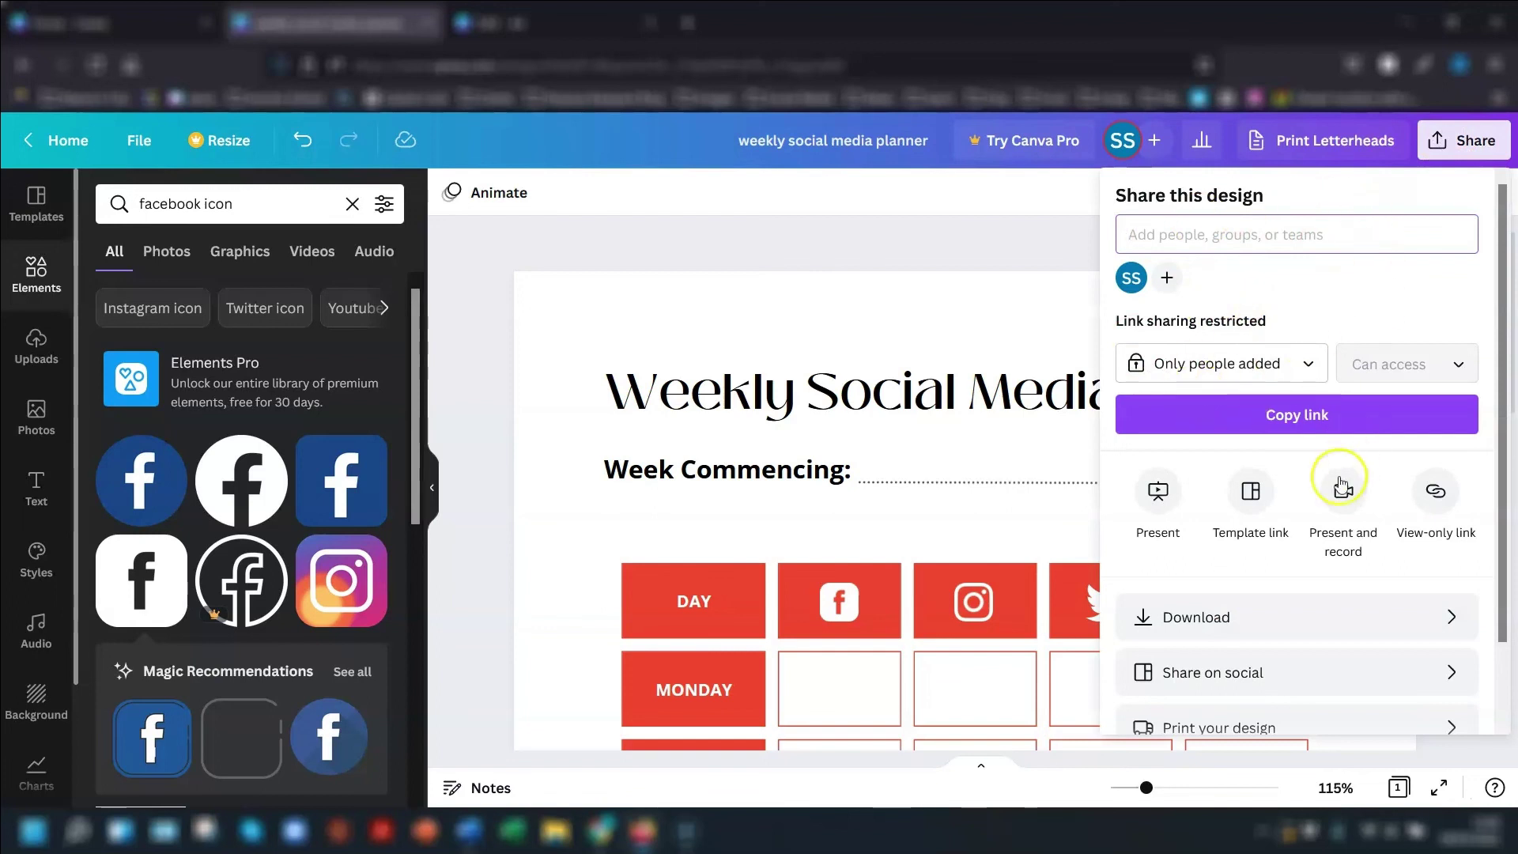
{"action": "scroll", "coordinate": [1331, 481], "scroll_direction": "down", "scroll_amount": 2}
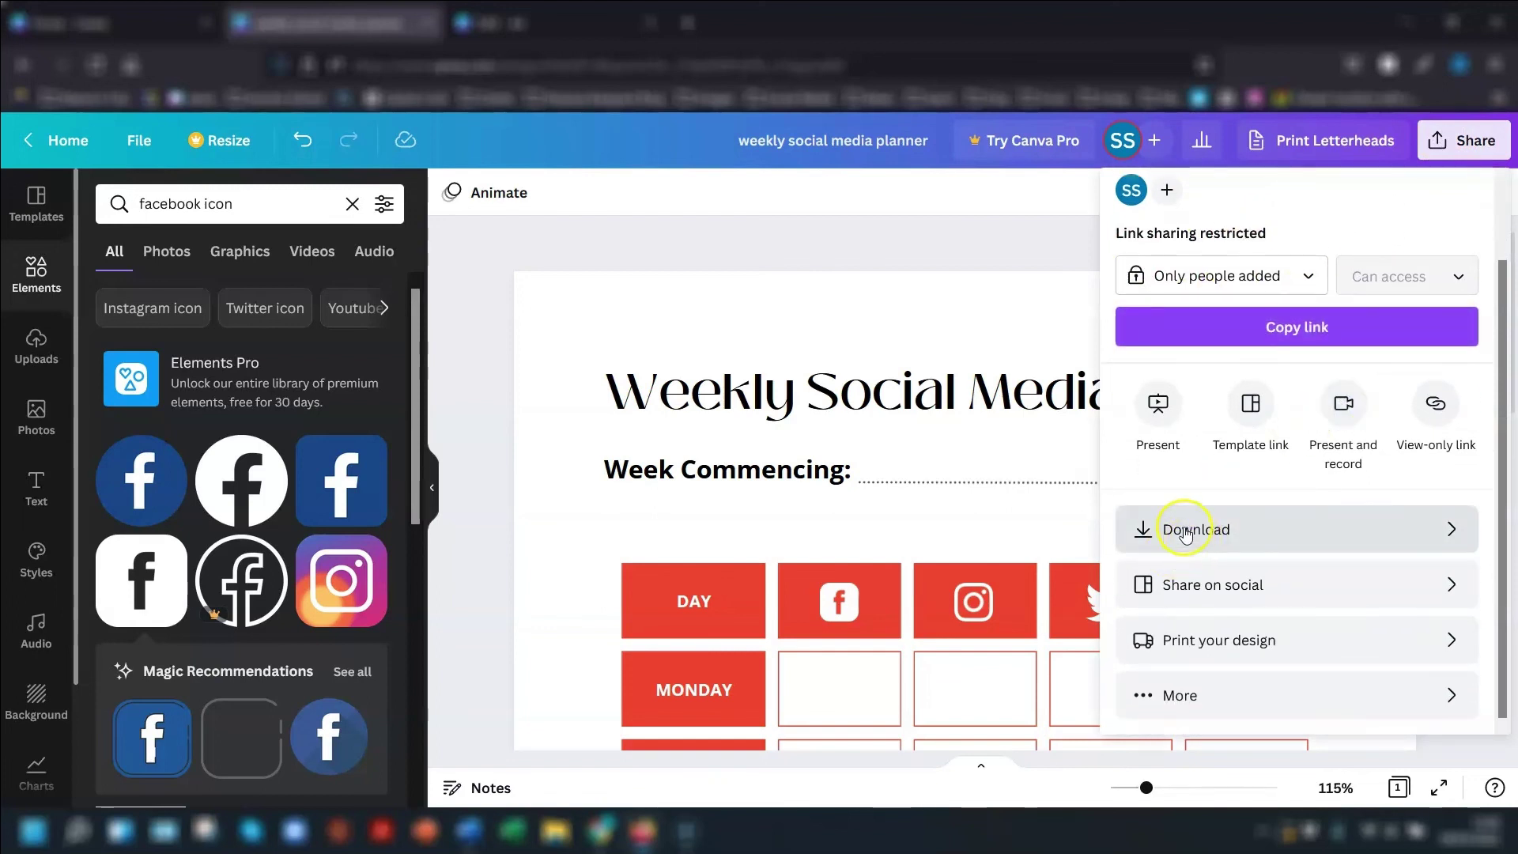
{"action": "left_click", "coordinate": [1196, 529]}
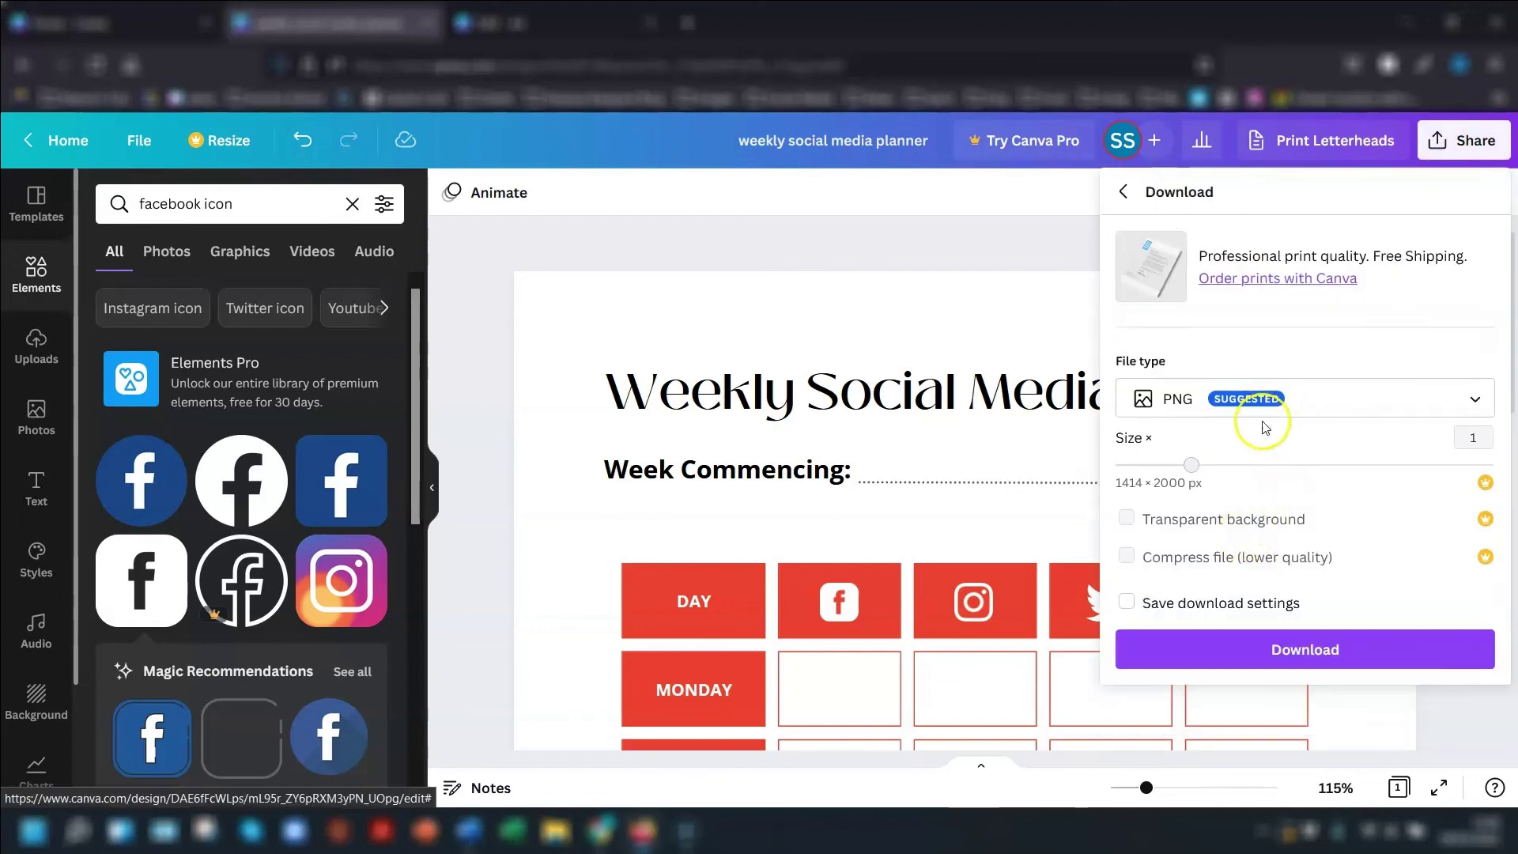
{"action": "left_click", "coordinate": [1472, 399]}
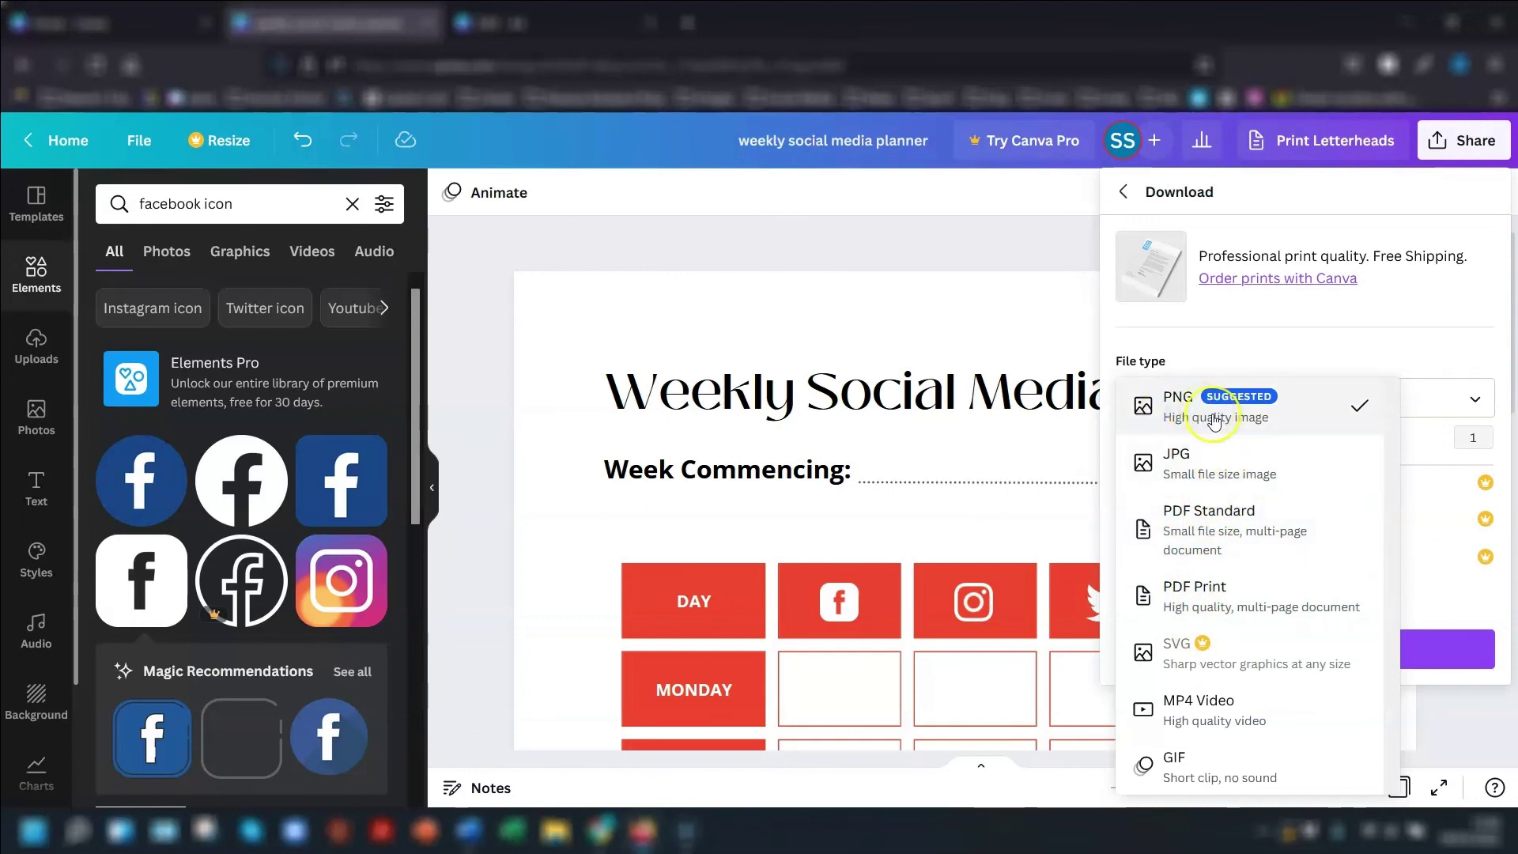
{"action": "left_click", "coordinate": [1207, 540]}
{"action": "left_click", "coordinate": [1301, 491]}
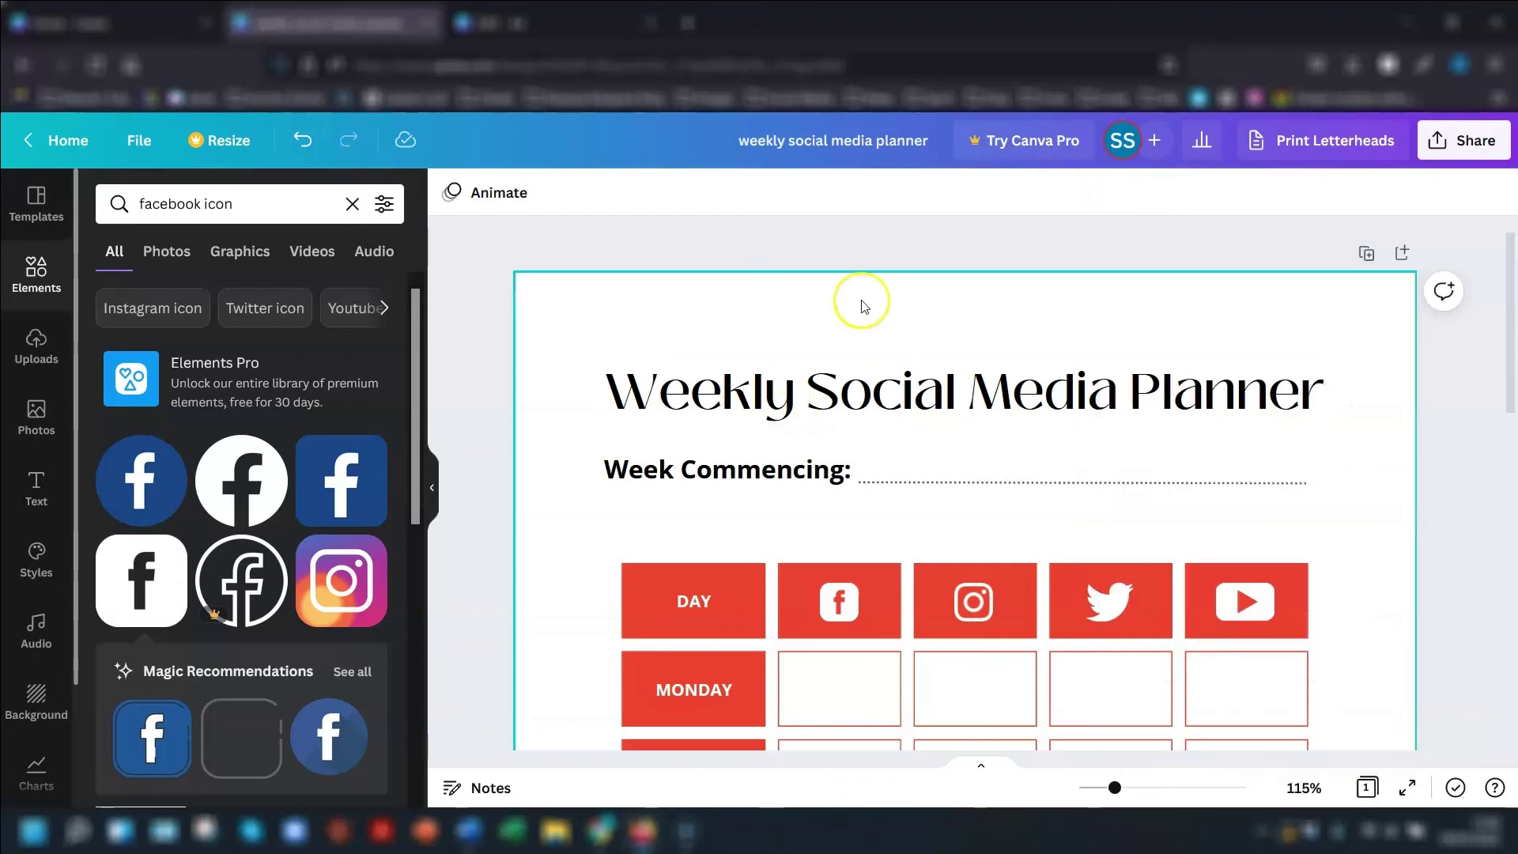